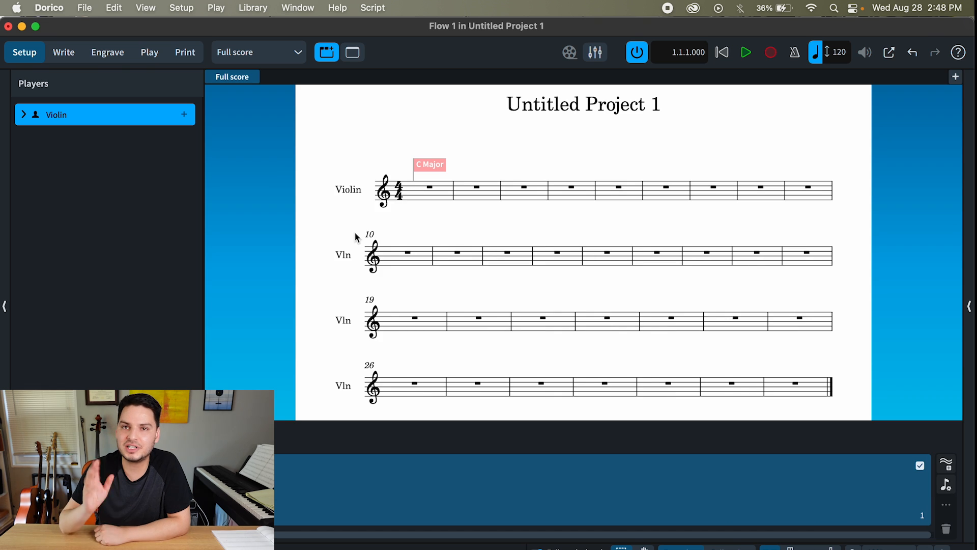
# Look through the Write, Engrave and Play modes and return the project to Write mode.
pyautogui.click(65, 53)
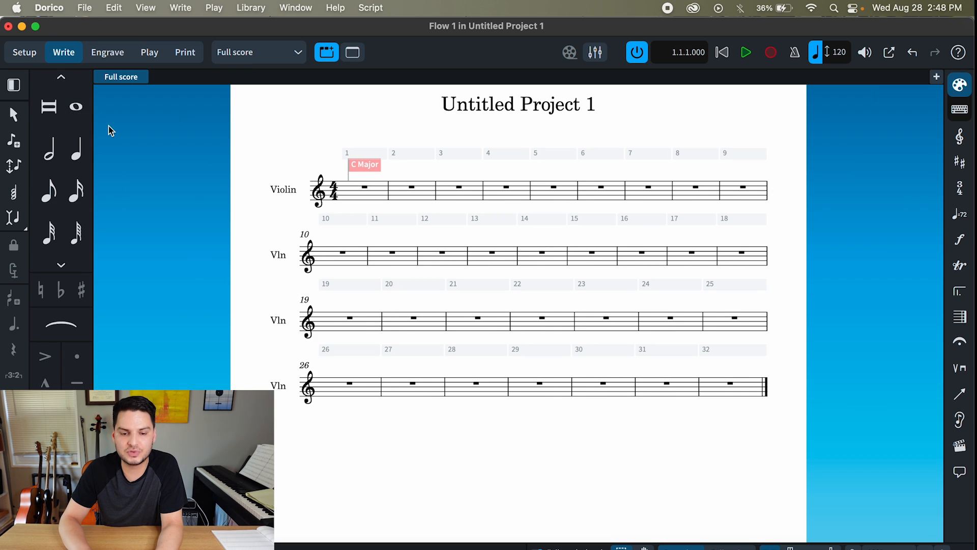
pyautogui.press('super+3')
pyautogui.press('super+4')
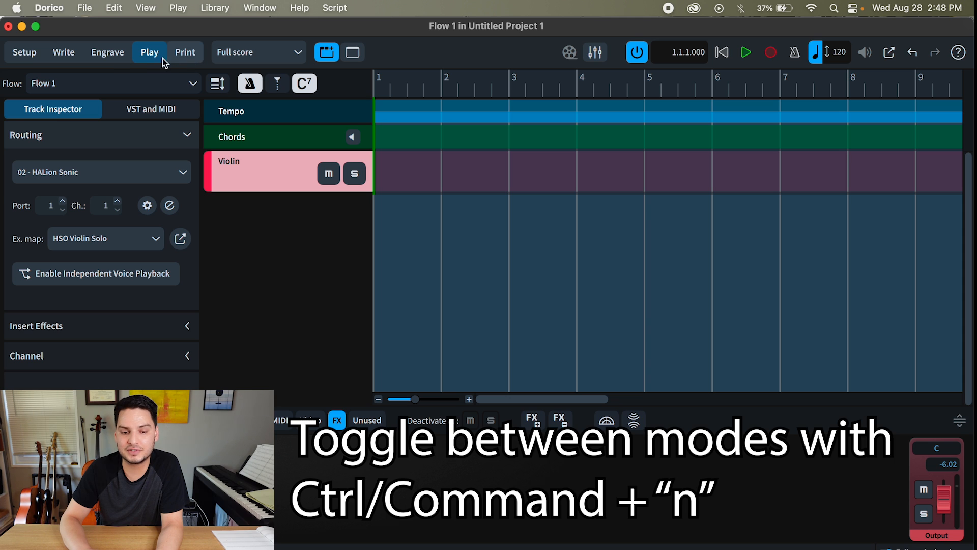
pyautogui.press('super+2')
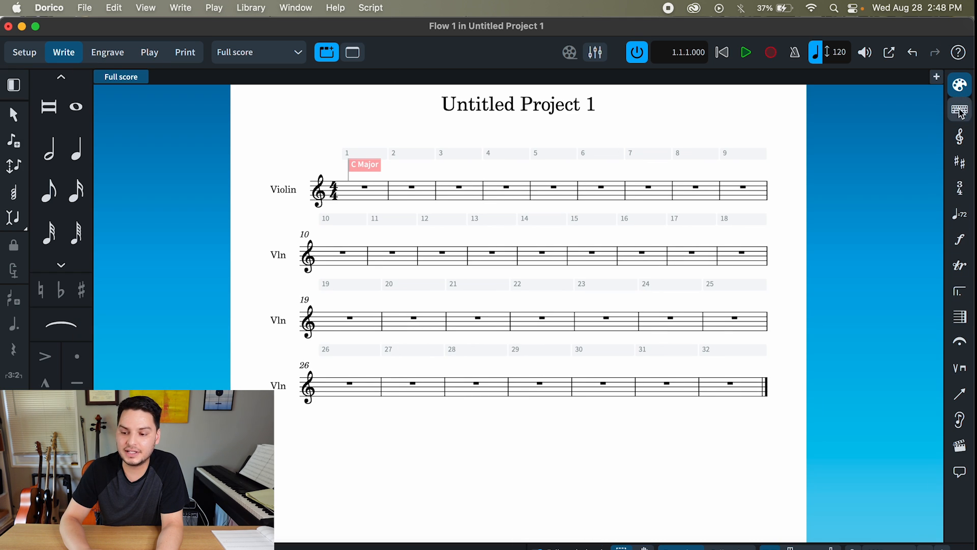
# Select the first bar's rest and set the tonality system to Equal temperament (24-EDO, Stein-Zimmermann).
pyautogui.click(959, 163)
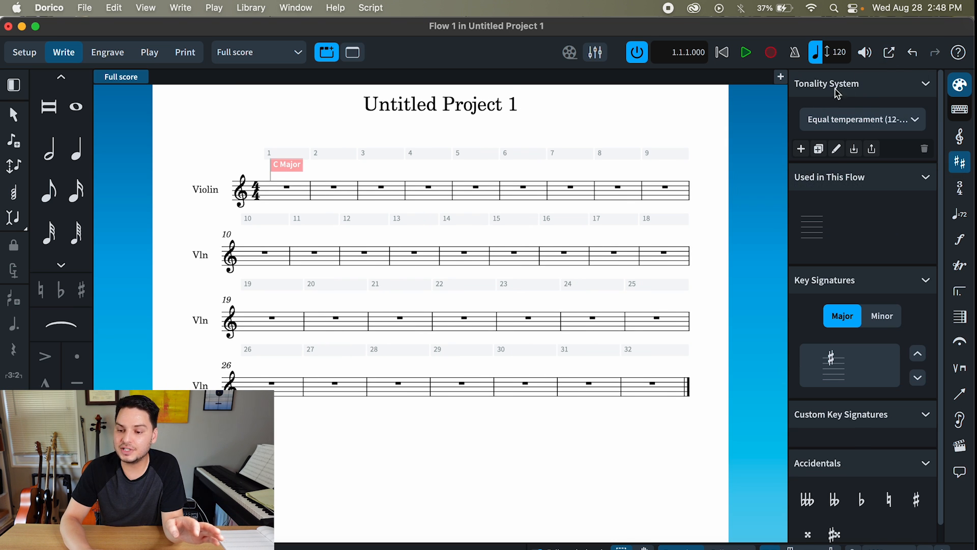
pyautogui.click(287, 189)
pyautogui.click(861, 119)
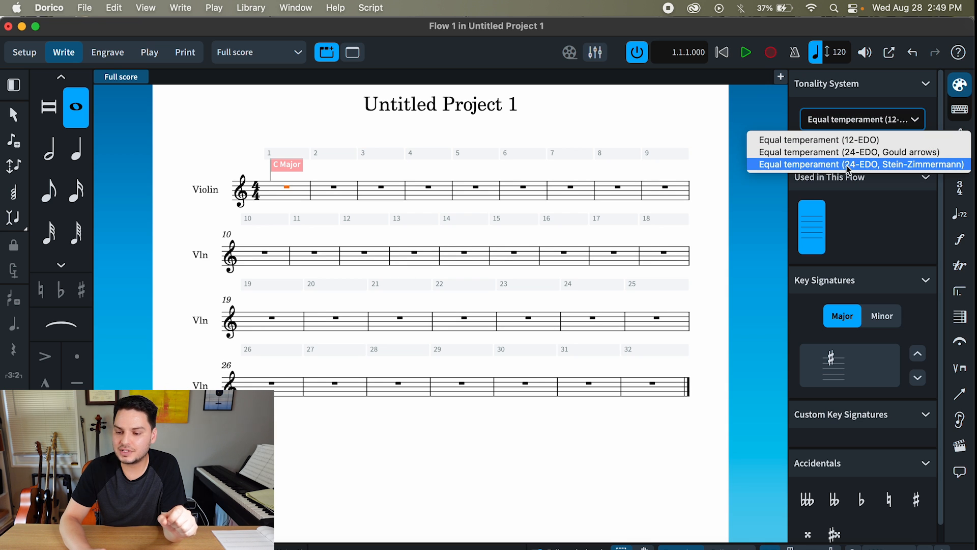
pyautogui.click(895, 164)
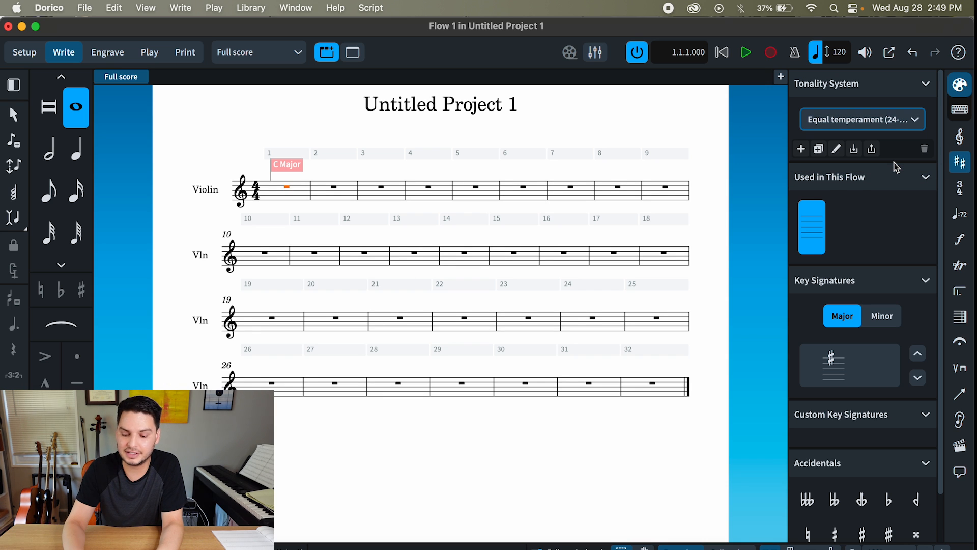
# Enter an atonal key signature at bar 1 of the violin staff.
pyautogui.press('super+k')
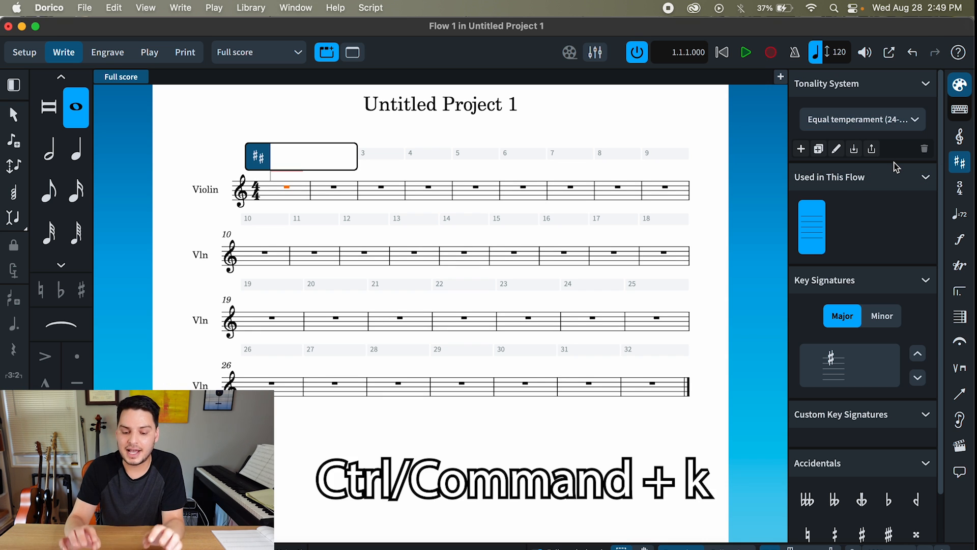
pyautogui.write('atona')
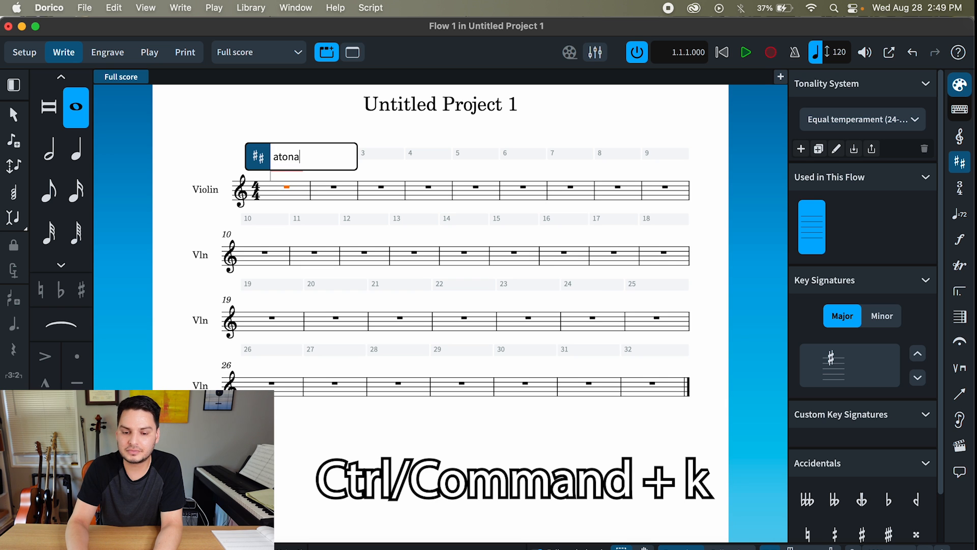
pyautogui.write('l')
pyautogui.press('Return')
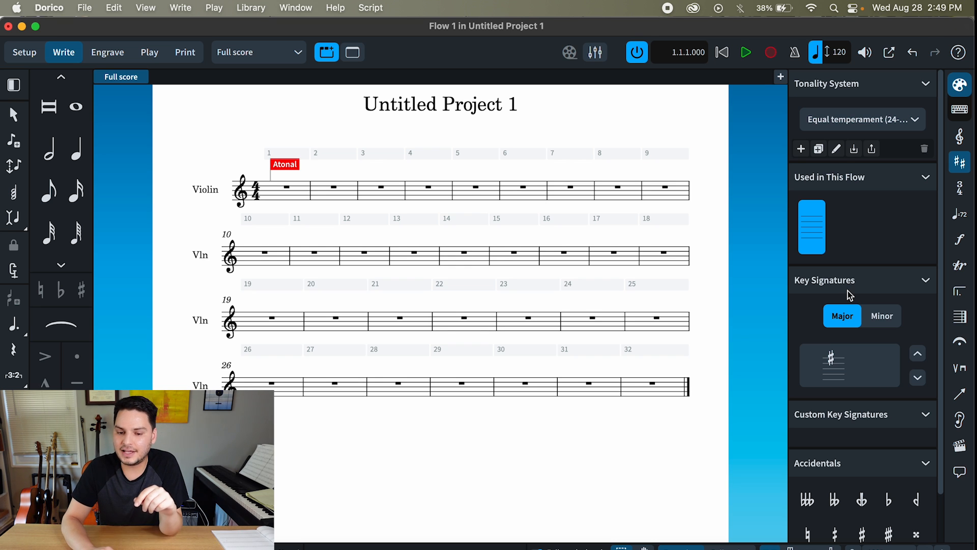
# Examine the accidentals available in the 24-EDO tonality system.
pyautogui.scroll(-2, 847, 407)
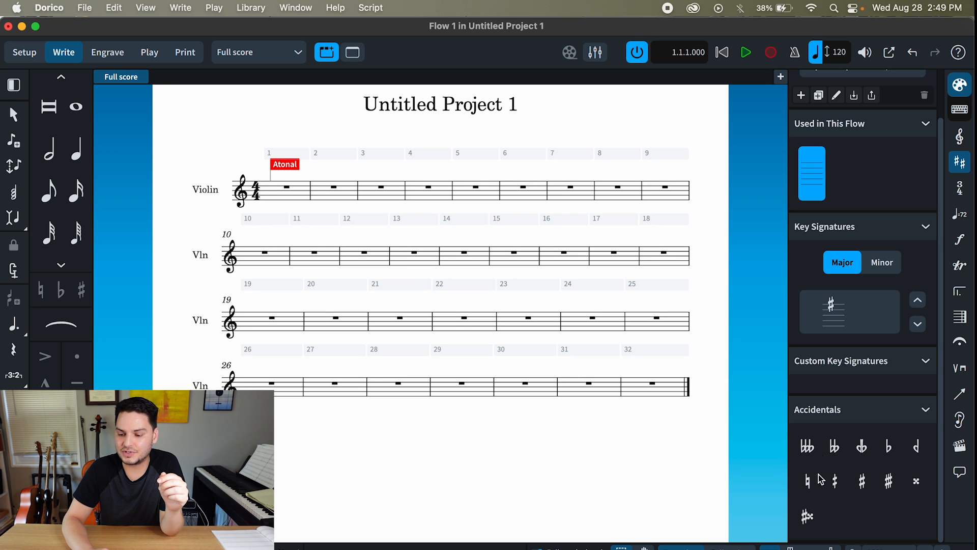
pyautogui.scroll(2, 859, 455)
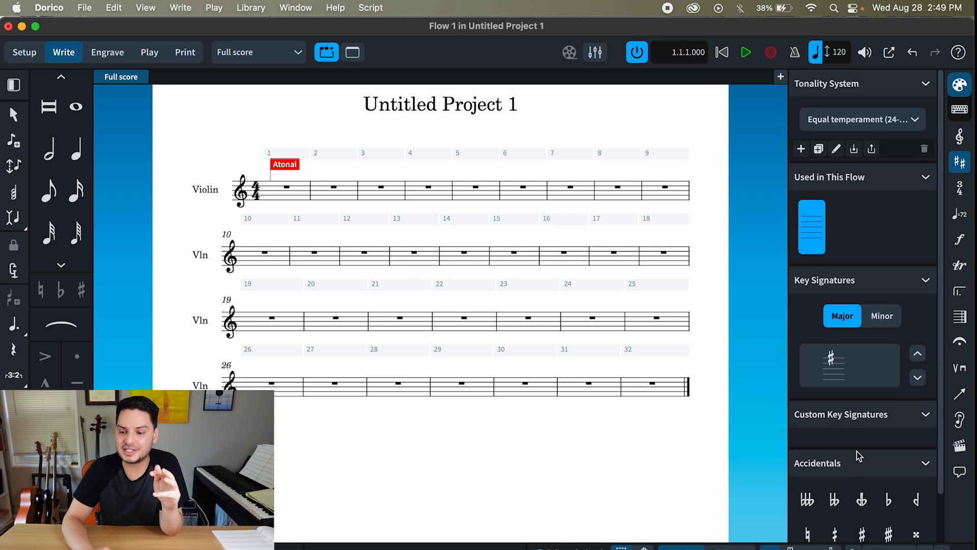
pyautogui.scroll(-2, 858, 455)
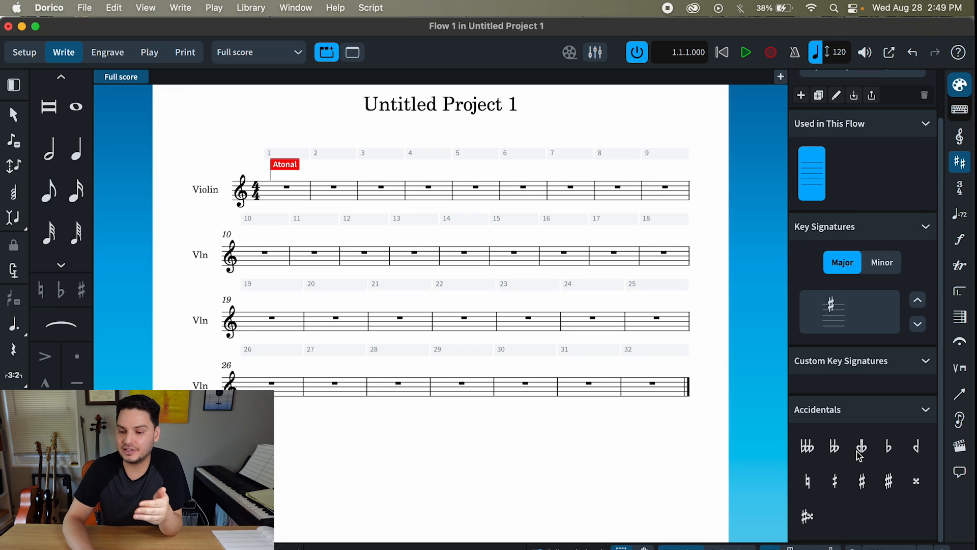
pyautogui.scroll(2, 858, 455)
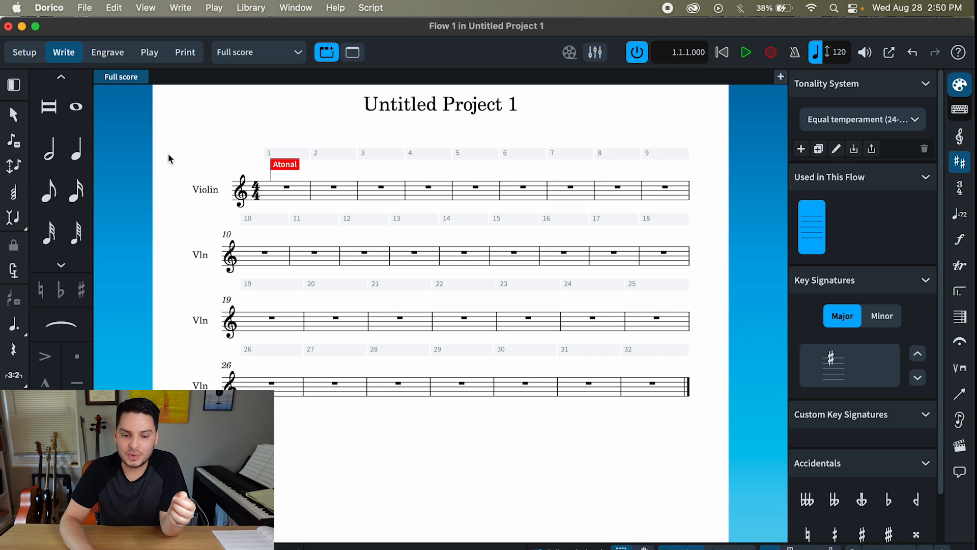
# Enter a three-note chord of whole notes in bar 1 of the violin staff.
pyautogui.click(82, 111)
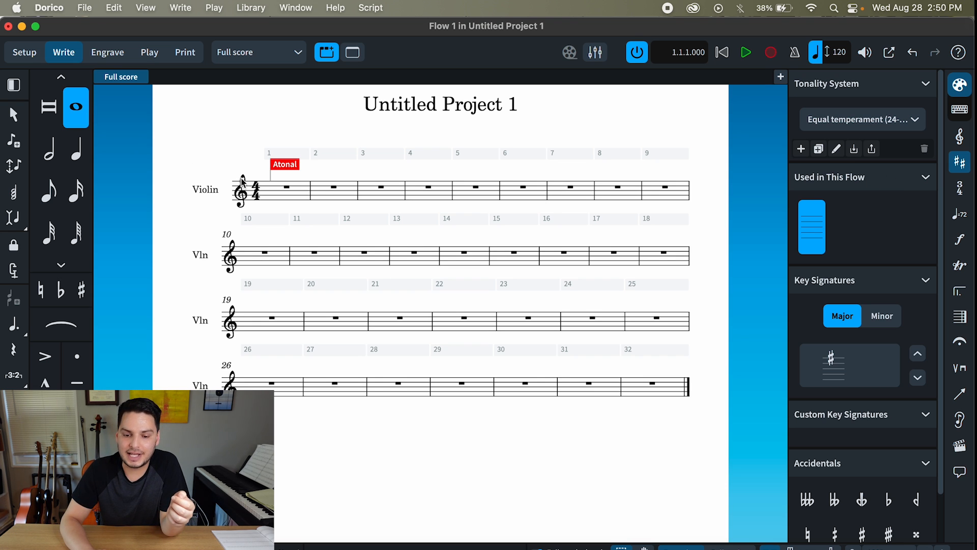
pyautogui.click(271, 205)
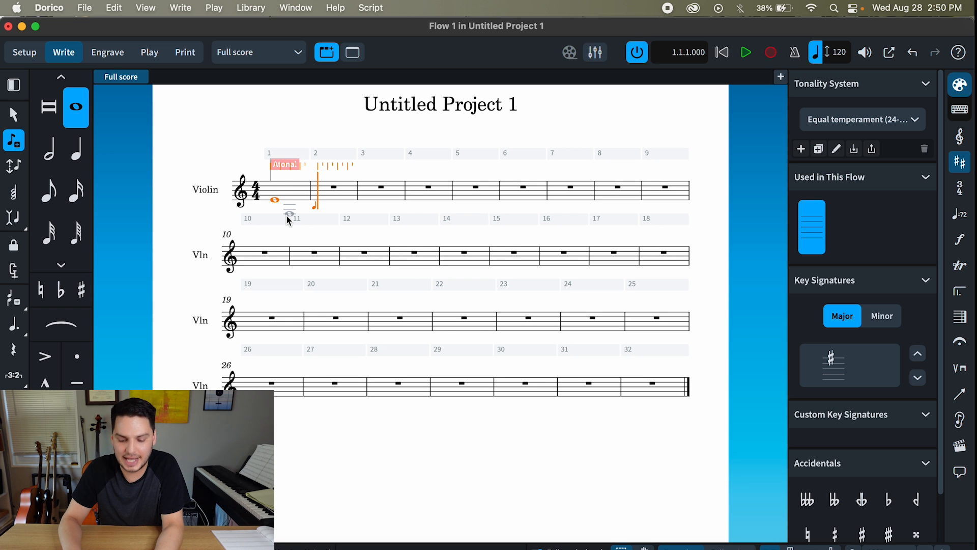
pyautogui.press('q')
pyautogui.press('Left')
pyautogui.press('Left')
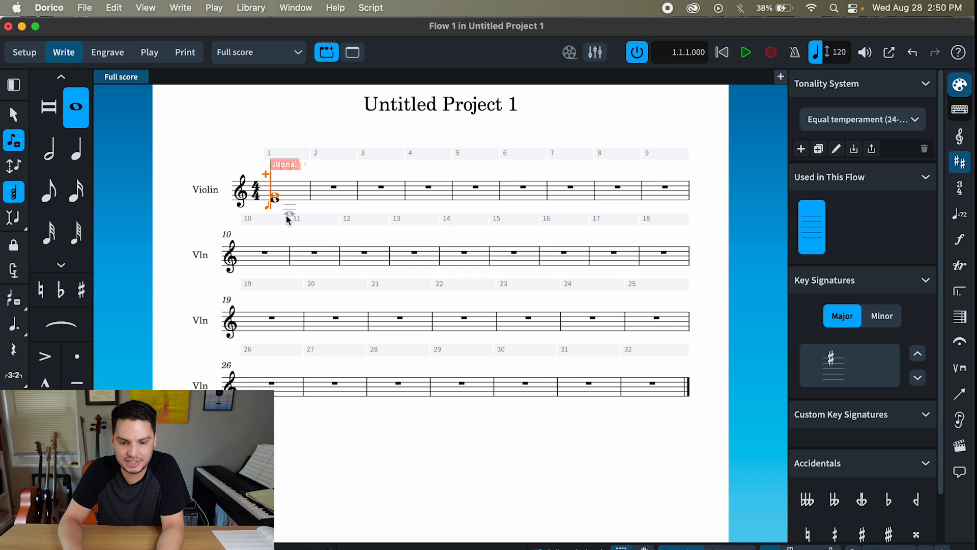
pyautogui.press('c')
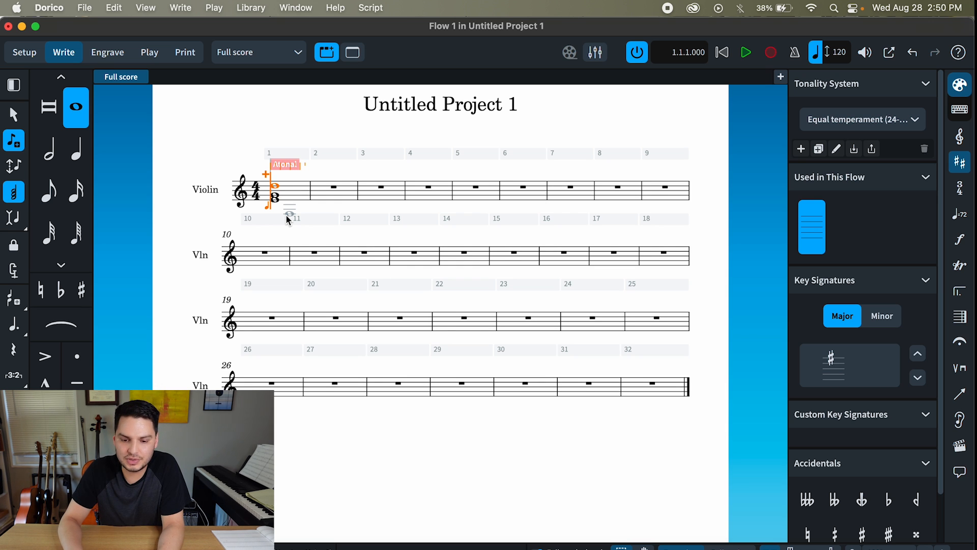
pyautogui.press('Escape')
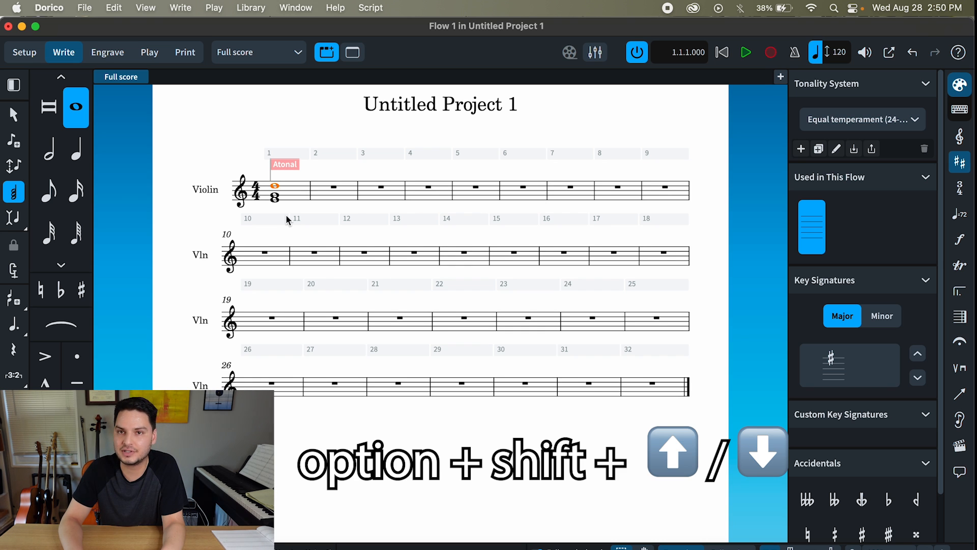
# Try raising the chord's top note in quarter-tone increments and lowering it back to natural.
pyautogui.press('alt')
pyautogui.hotkey('alt', 'shift', 'Up')
pyautogui.hotkey('alt', 'shift', 'Up')
pyautogui.hotkey('alt', 'shift', 'Up')
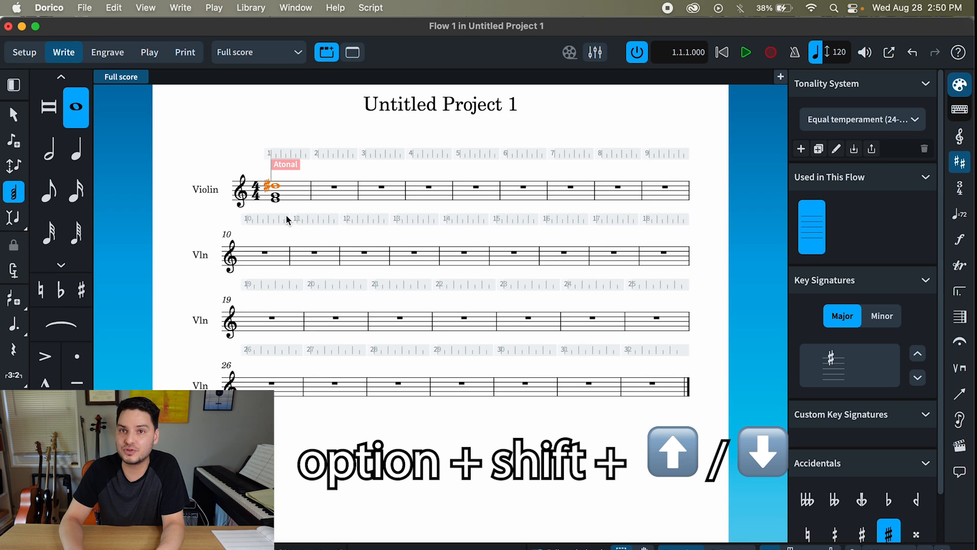
pyautogui.hotkey('alt', 'shift', 'Down')
pyautogui.hotkey('alt', 'shift', 'Down')
pyautogui.hotkey('alt', 'shift', 'Down')
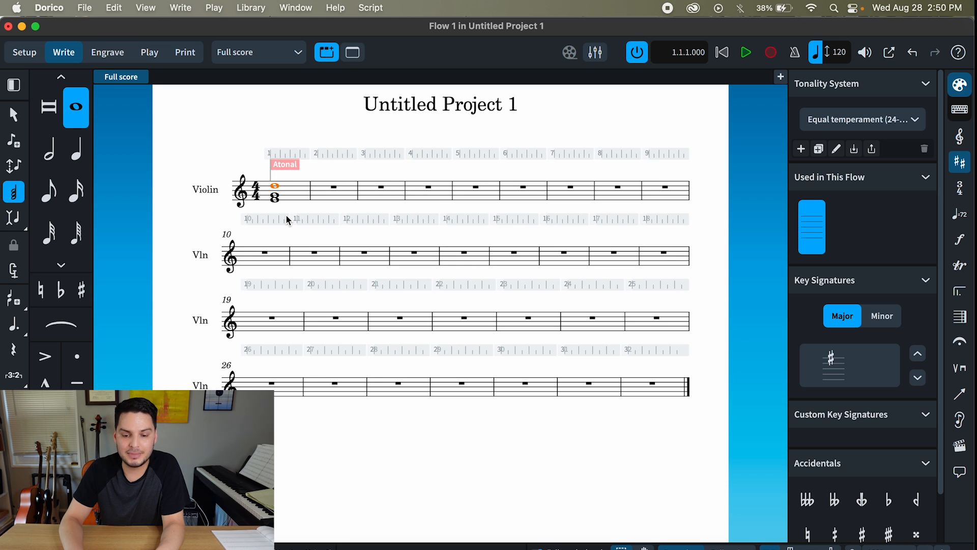
# Make the chord's top note a quarter-tone sharp and its middle note a three-quarter-tone sharp.
pyautogui.hotkey('alt', 'shift', 'Up')
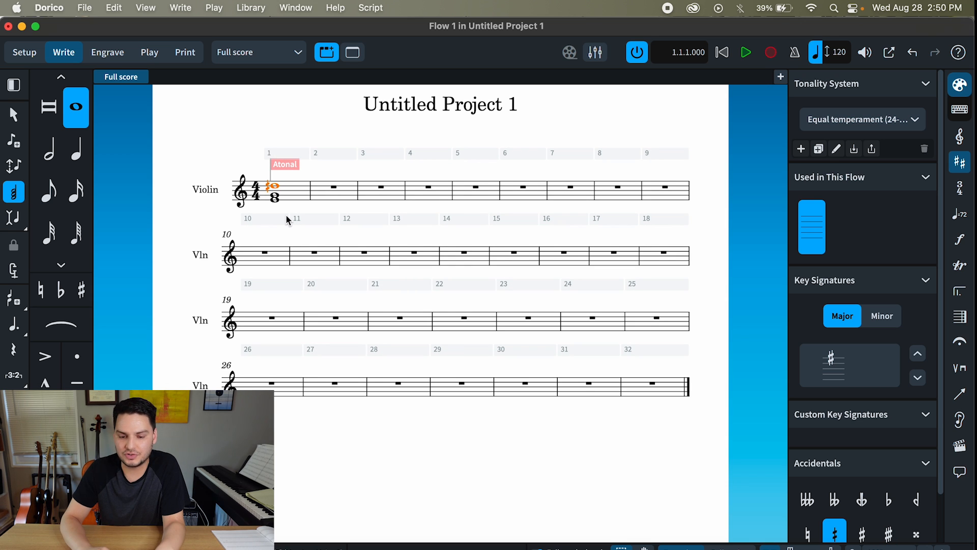
pyautogui.click(275, 197)
pyautogui.hotkey('alt', 'shift', 'Up')
pyautogui.hotkey('alt', 'shift', 'Up')
pyautogui.hotkey('alt', 'shift', 'Up')
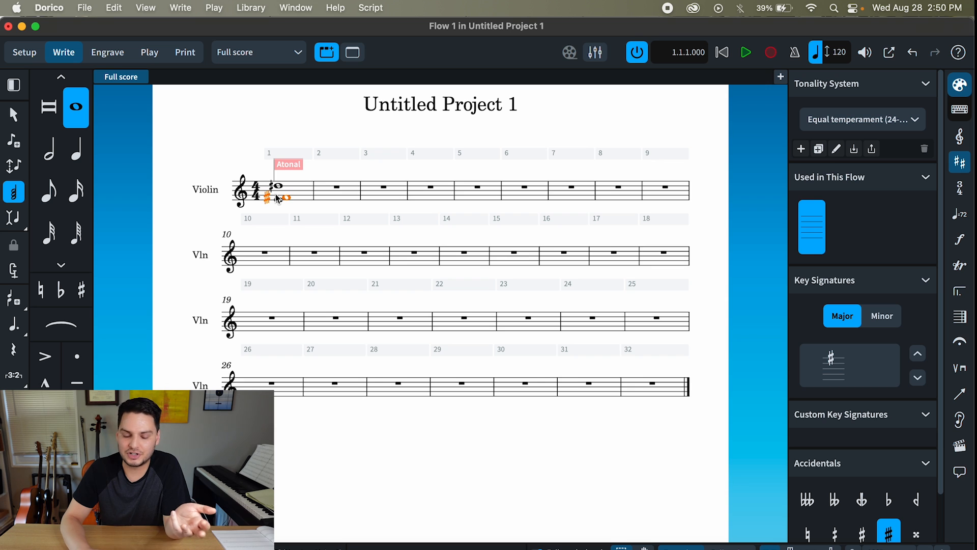
# Play back the altered chord and repeat it through bars 2 to 4.
pyautogui.click(744, 53)
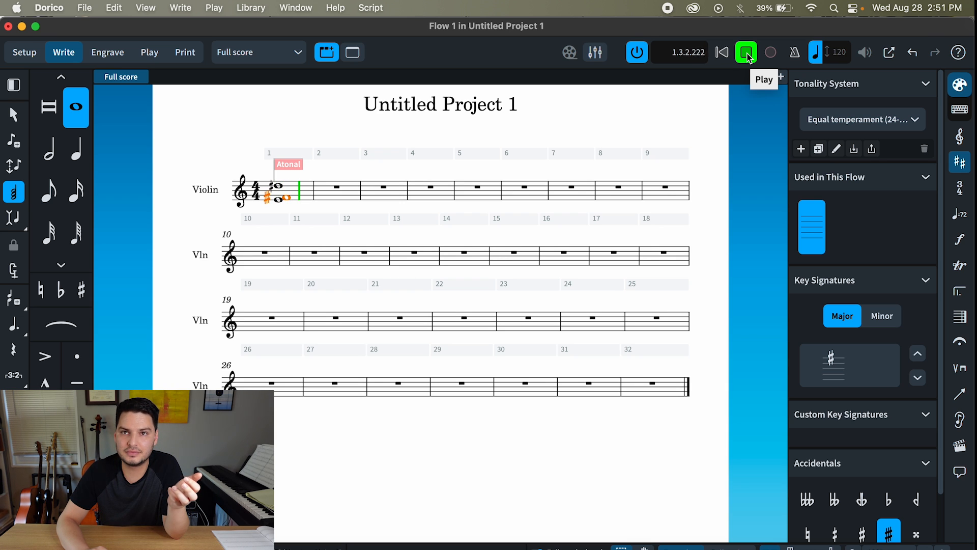
pyautogui.click(747, 53)
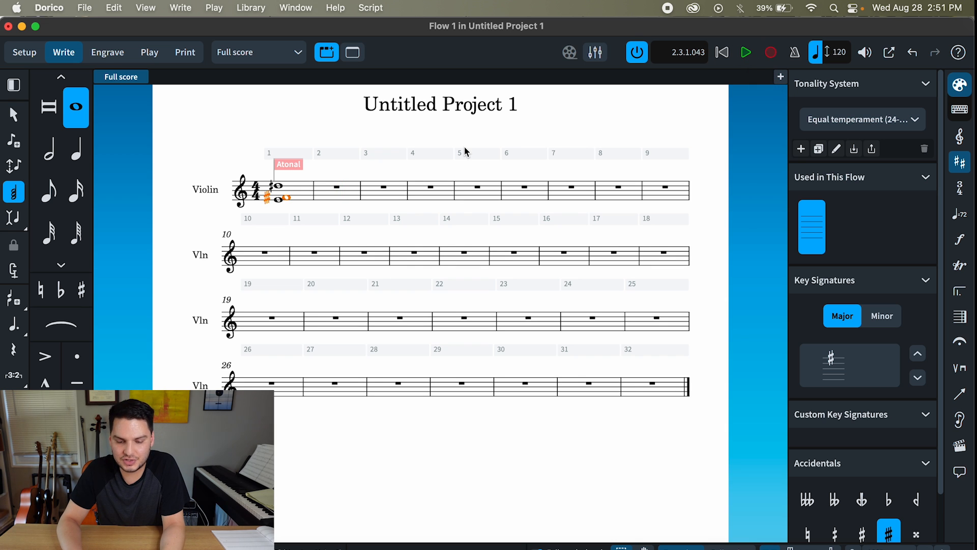
pyautogui.press('0')
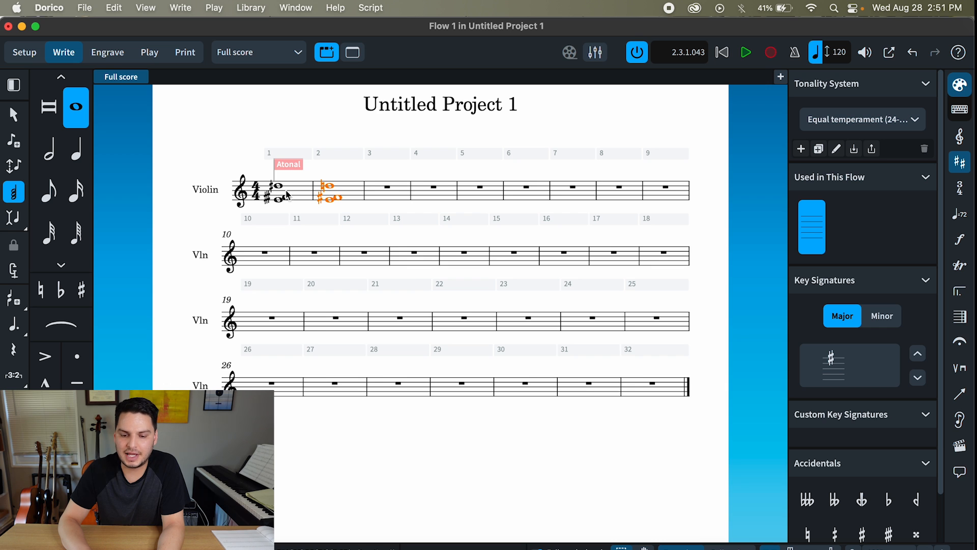
pyautogui.hotkey('shift', 'Left')
pyautogui.press('r')
# Play back the four-bar chord passage starting from the lowest note in bar 1.
pyautogui.click(280, 200)
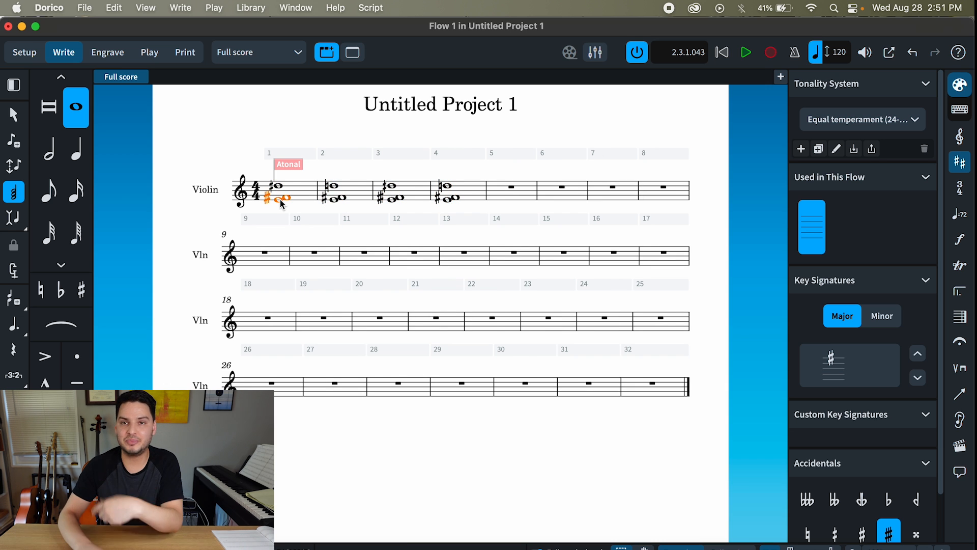
pyautogui.press('space')
pyautogui.press('space')
pyautogui.click(278, 199)
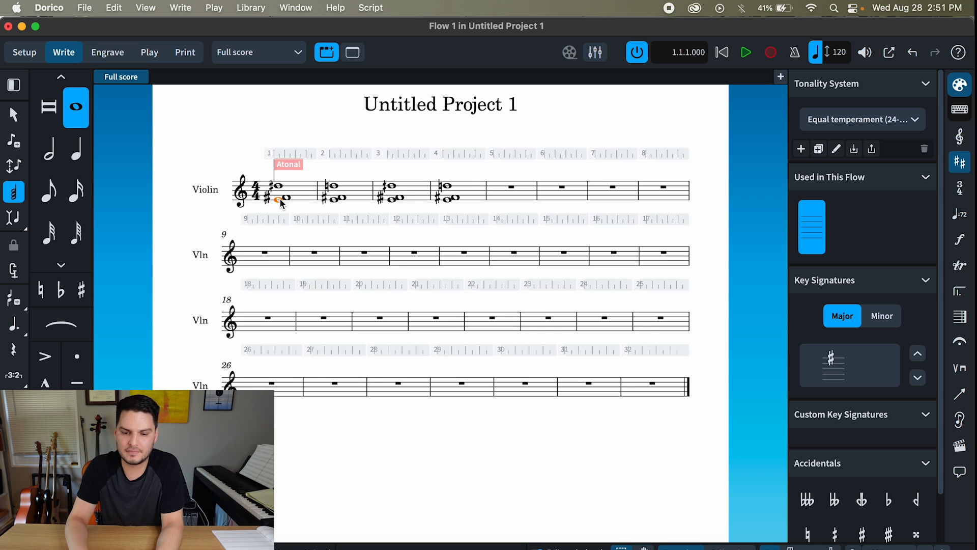
pyautogui.hotkey('alt', 'p')
pyautogui.press('space')
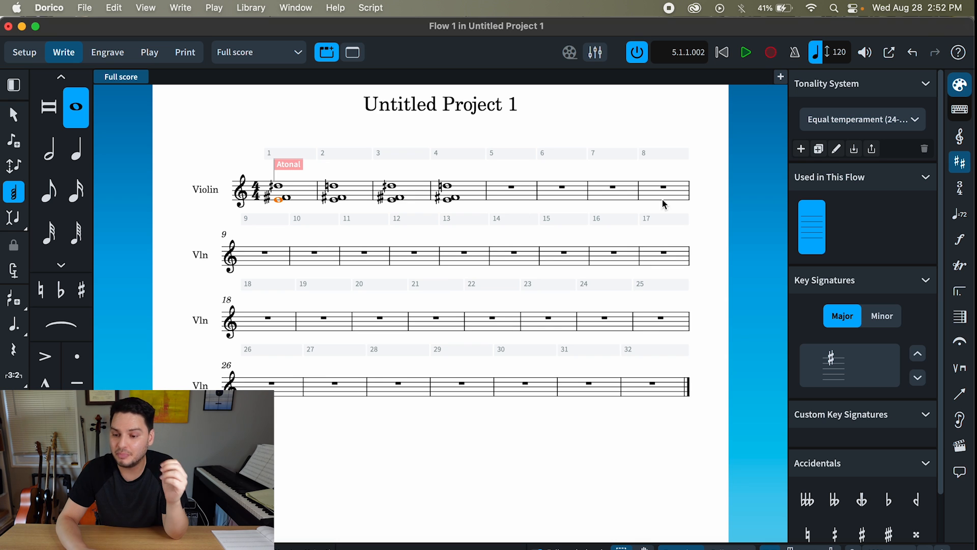
pyautogui.click(919, 122)
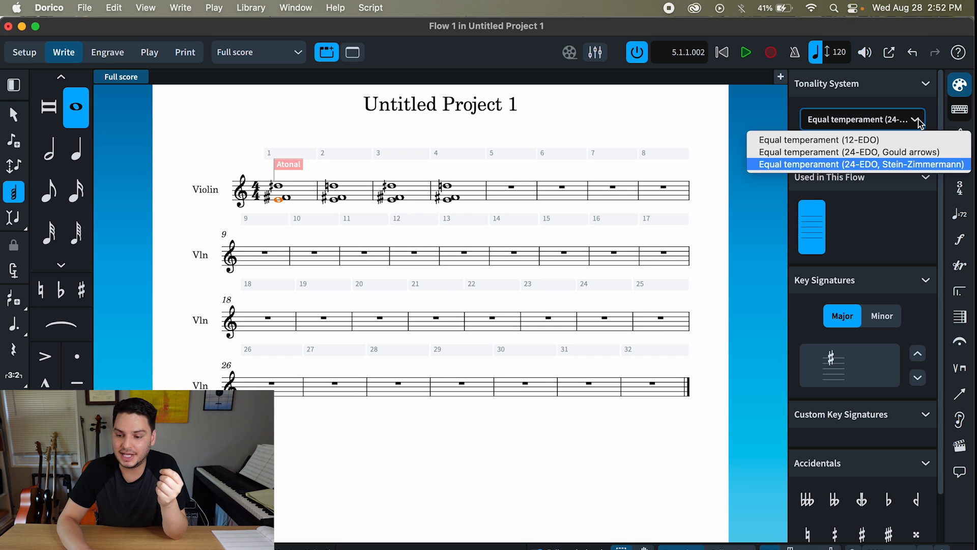
pyautogui.click(920, 122)
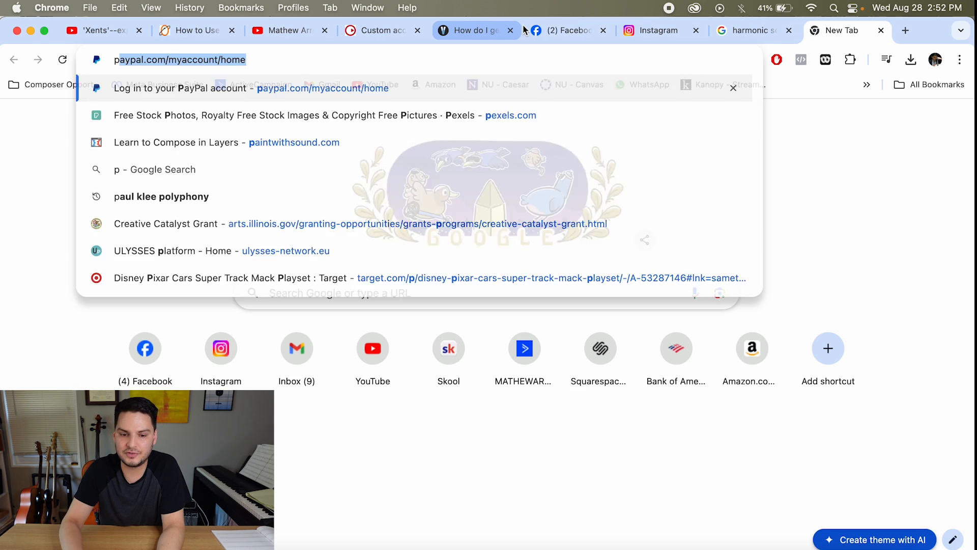
# Switch to Chrome, open plainsound.org/enter.html and expand the Just Intonation and Microtonal Resources section.
pyautogui.write('lainsound.org/enter.html')
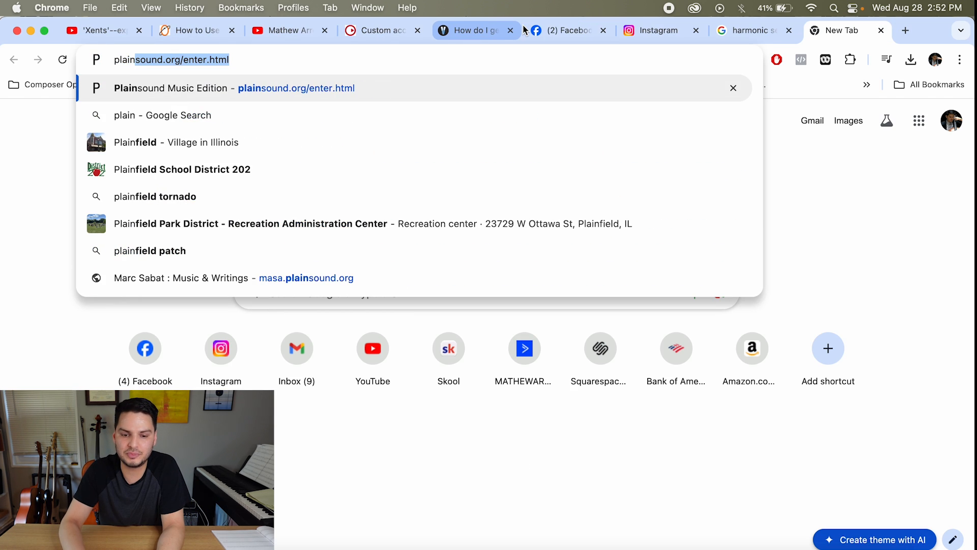
pyautogui.press('Return')
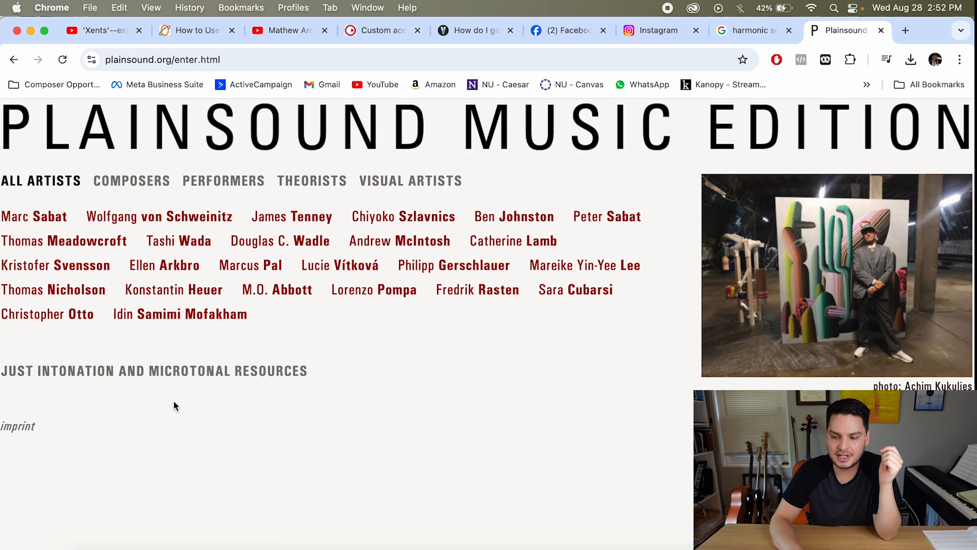
pyautogui.click(66, 377)
pyautogui.scroll(-5, 357, 399)
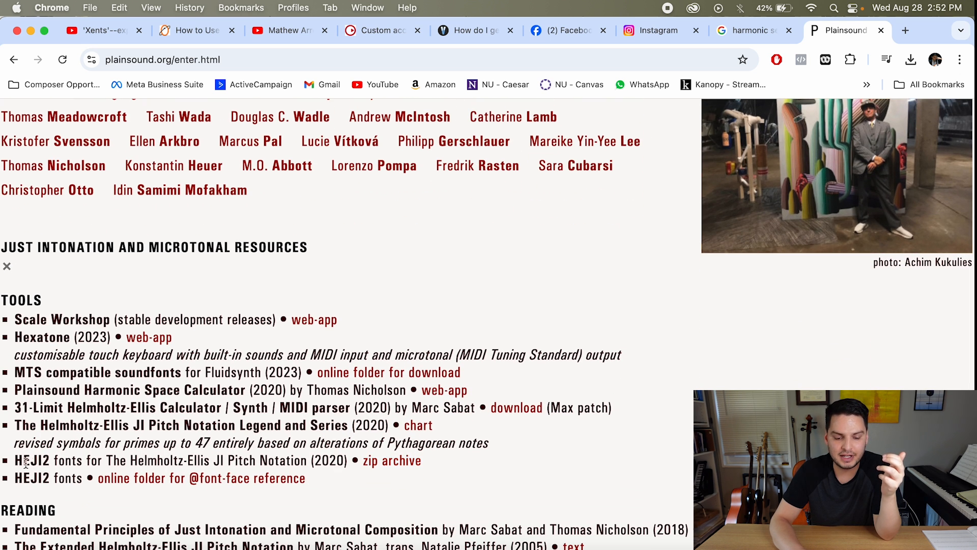
# Download the zip archive of the HEJI2 fonts for The Helmholtz-Ellis JI Pitch Notation (2020).
pyautogui.moveTo(15, 463); pyautogui.dragTo(393, 466)
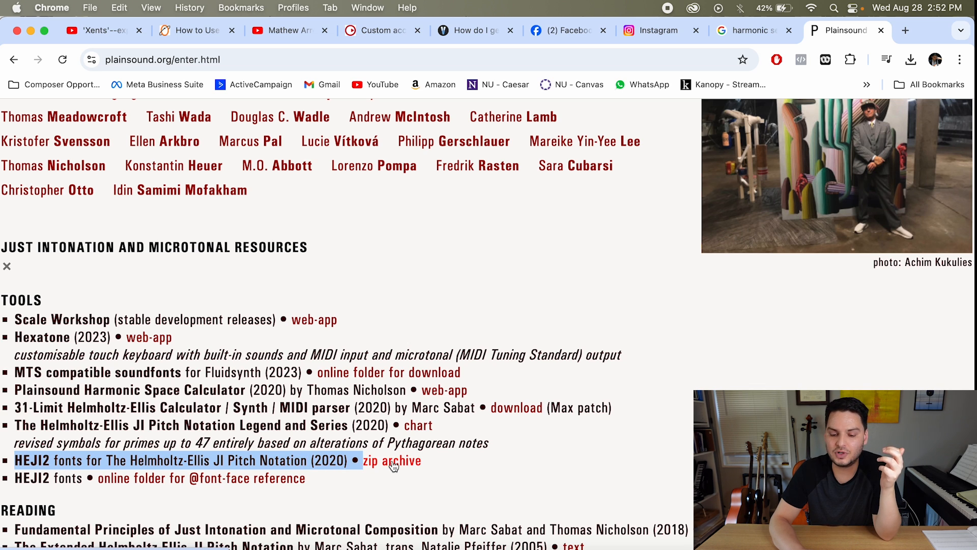
pyautogui.click(384, 462)
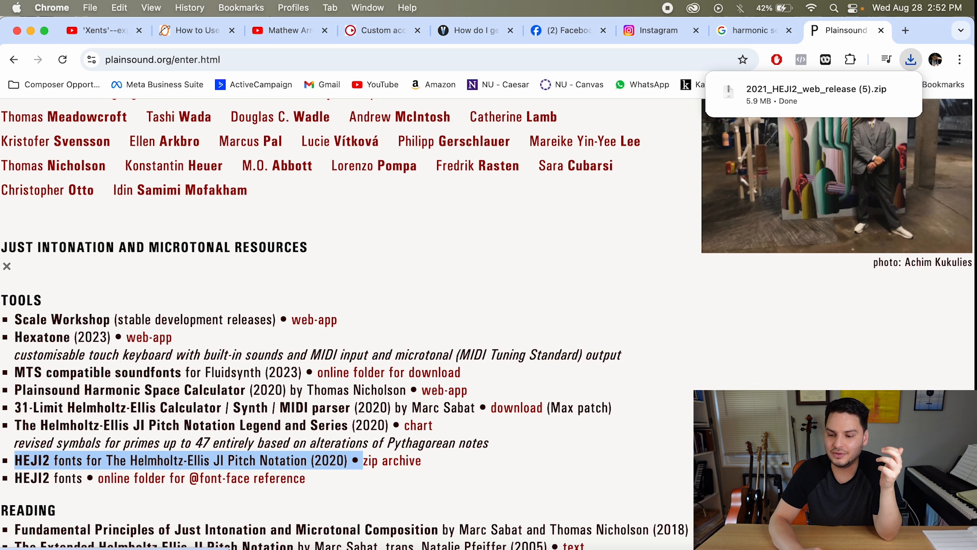
# Extract the downloaded HEJI2 archive and browse the font files in the _HEJI2-fonts folder of 2021_HEJI2_web_release 6.
pyautogui.click(780, 97)
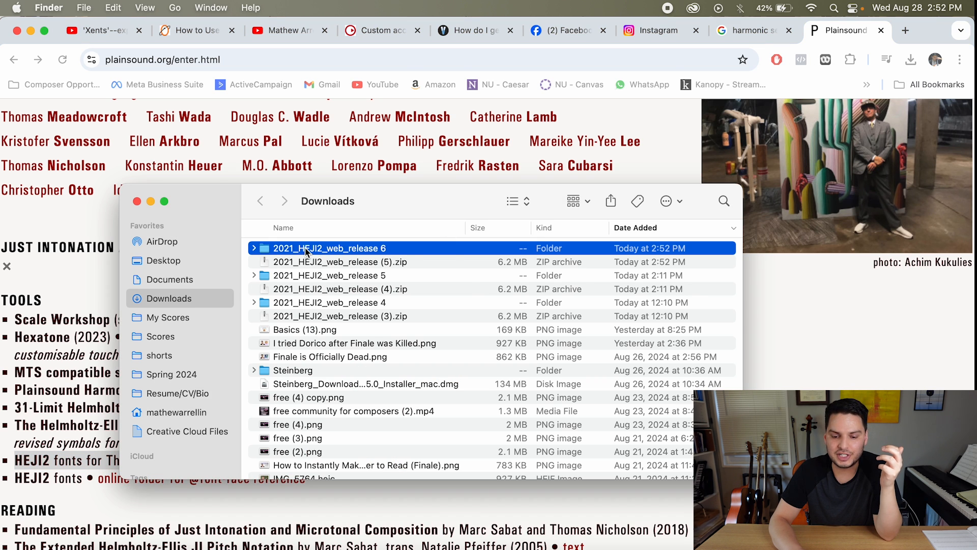
pyautogui.doubleClick(308, 249)
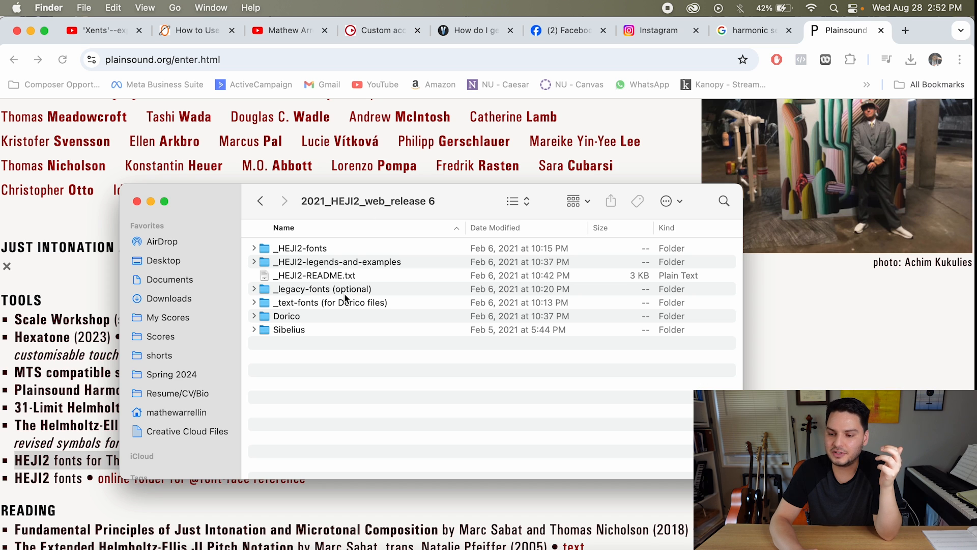
pyautogui.doubleClick(298, 250)
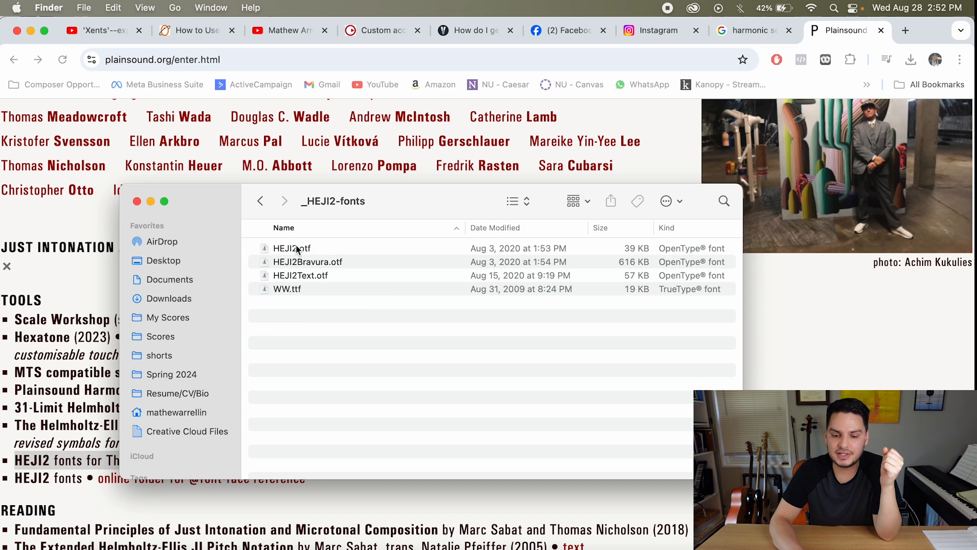
pyautogui.click(282, 248)
pyautogui.click(292, 262)
pyautogui.press('Down')
pyautogui.press('Down')
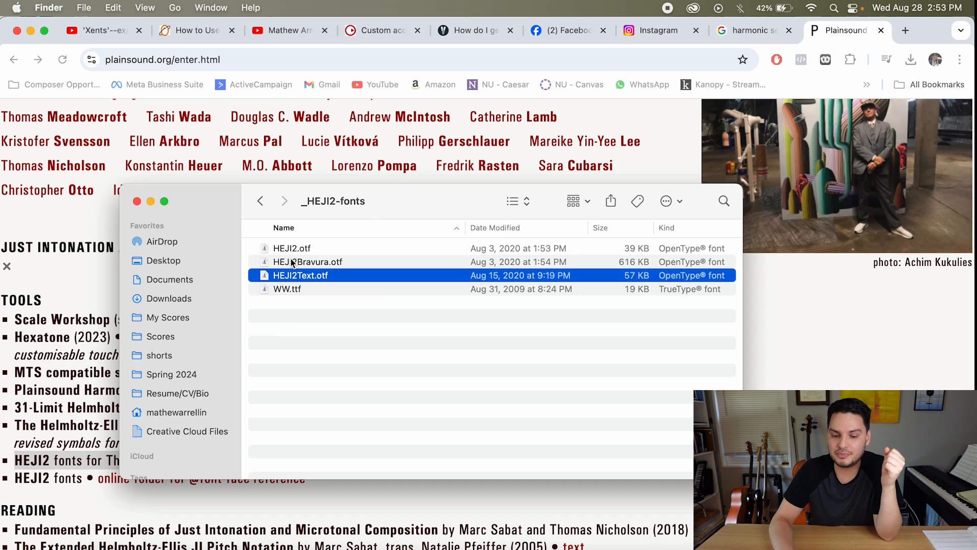
# Preview HEJI2.otf in Font Book and close the preview without installing the font.
pyautogui.rightClick(305, 248)
pyautogui.moveTo(364, 271)
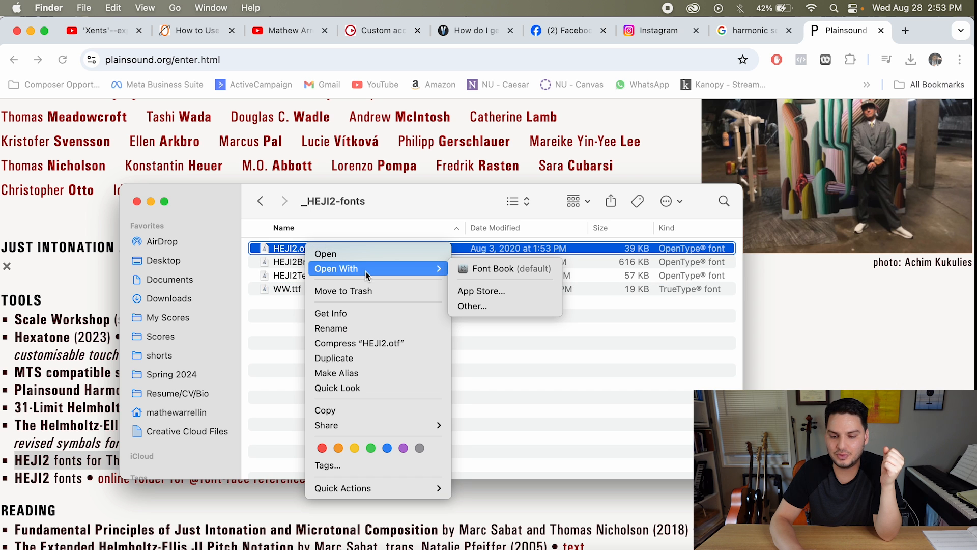
pyautogui.click(487, 270)
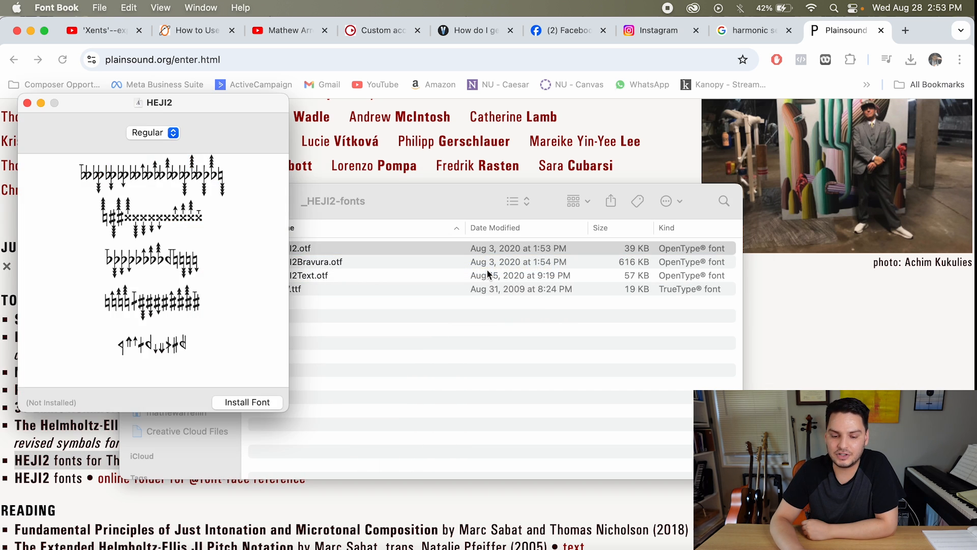
pyautogui.click(28, 103)
# Open HEJI2_Harmonic-Subharmonic.dorico from the release's Dorico folder, accept the version update and maximize the project window.
pyautogui.click(261, 201)
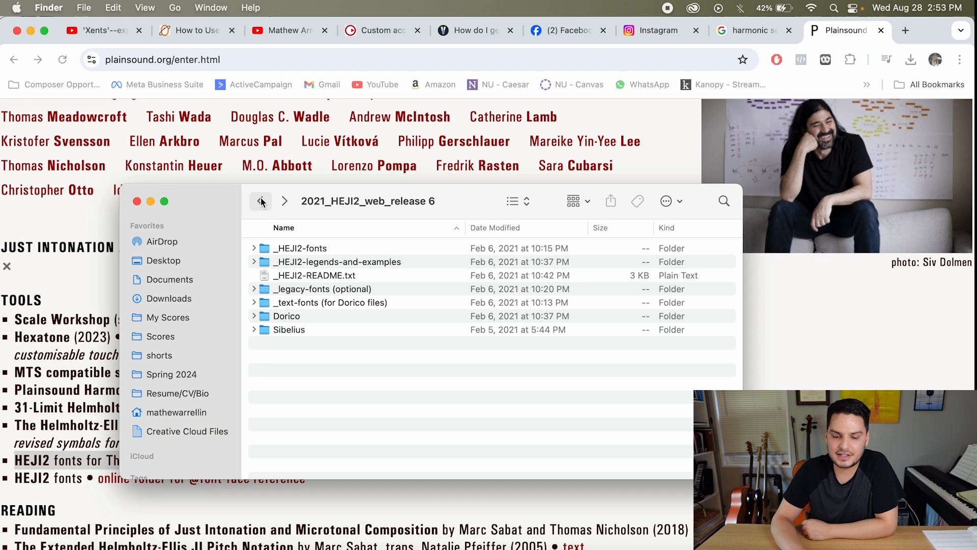
pyautogui.doubleClick(292, 318)
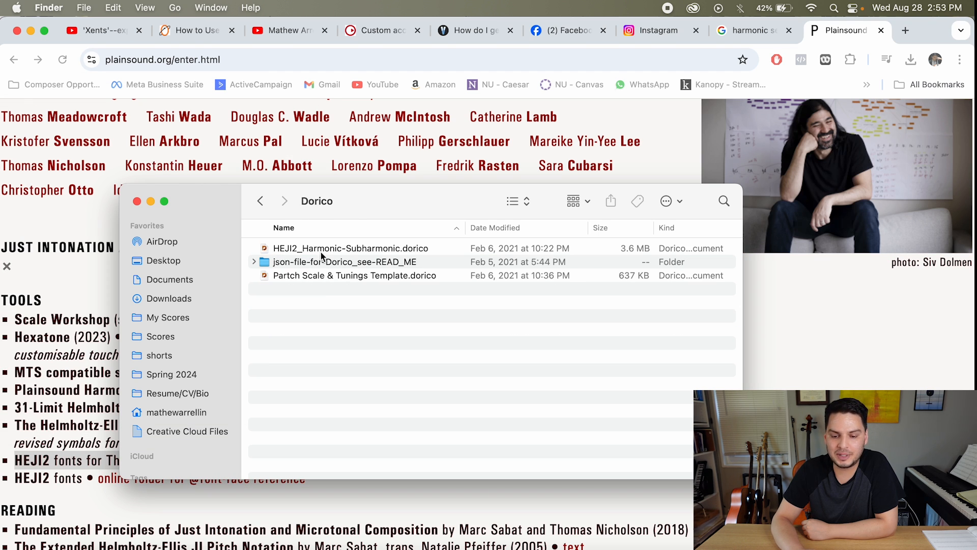
pyautogui.doubleClick(322, 249)
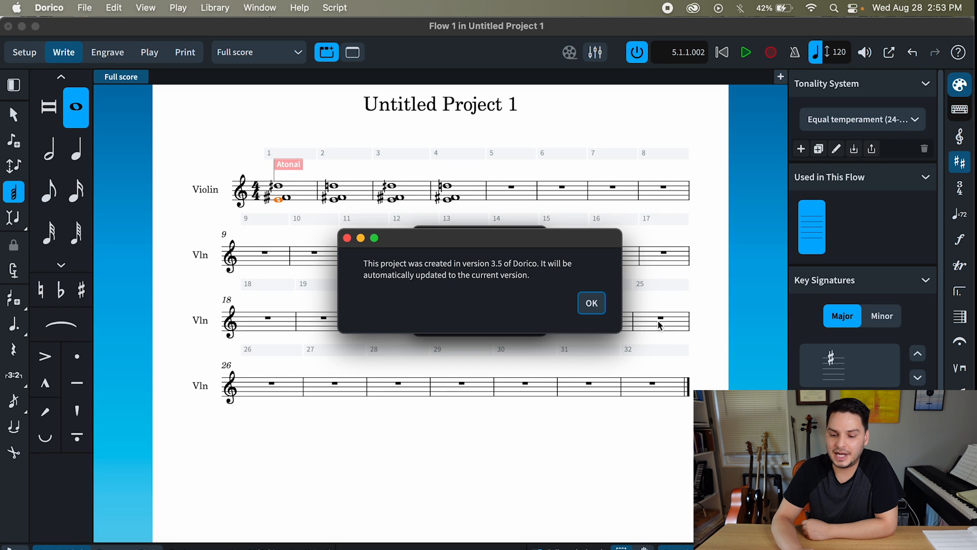
pyautogui.click(591, 303)
pyautogui.click(669, 410)
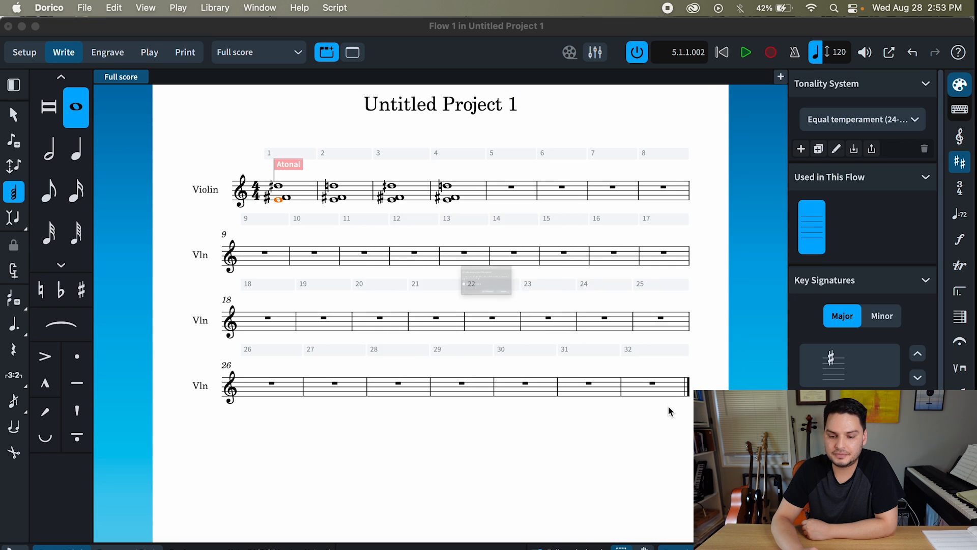
pyautogui.click(584, 332)
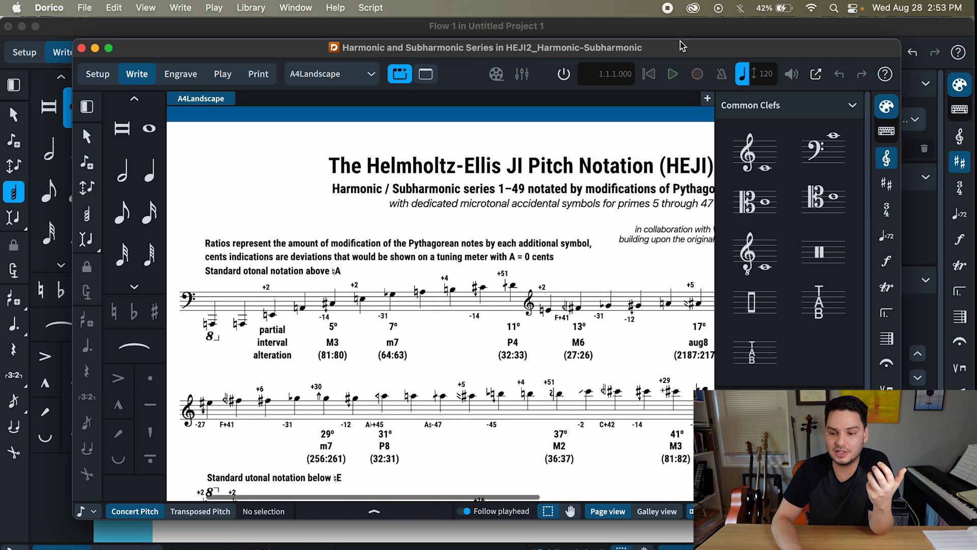
pyautogui.doubleClick(682, 47)
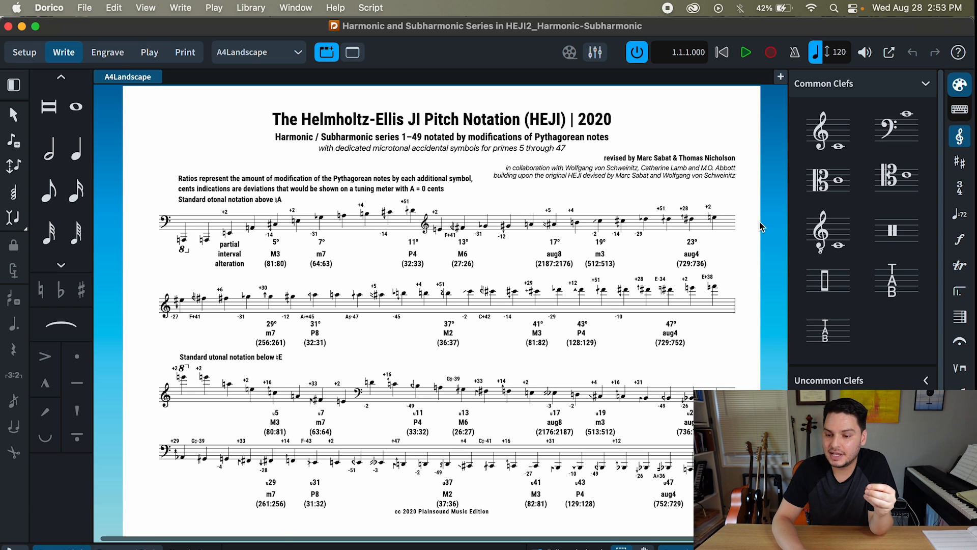
# Export the HEJI2020 tonality system to the Desktop as heji2020.
pyautogui.click(959, 163)
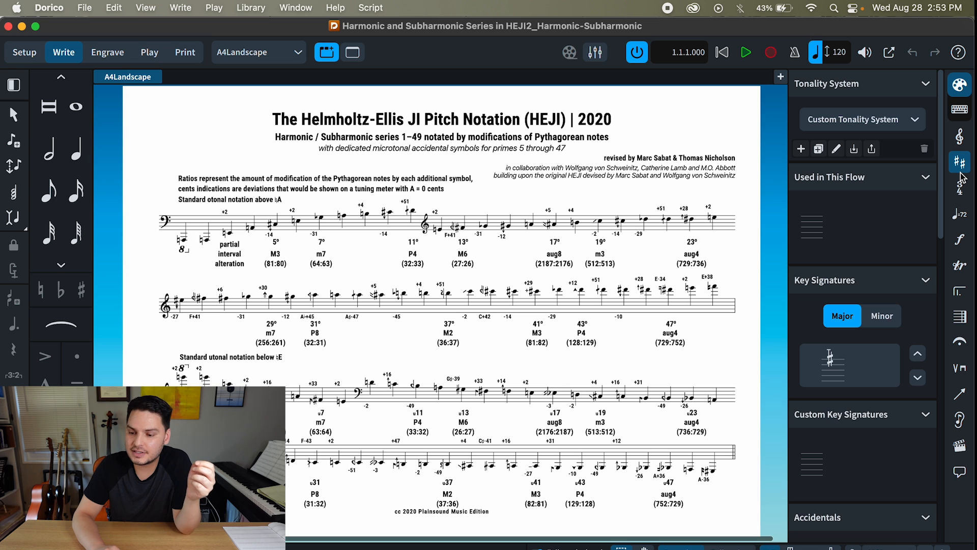
pyautogui.click(906, 120)
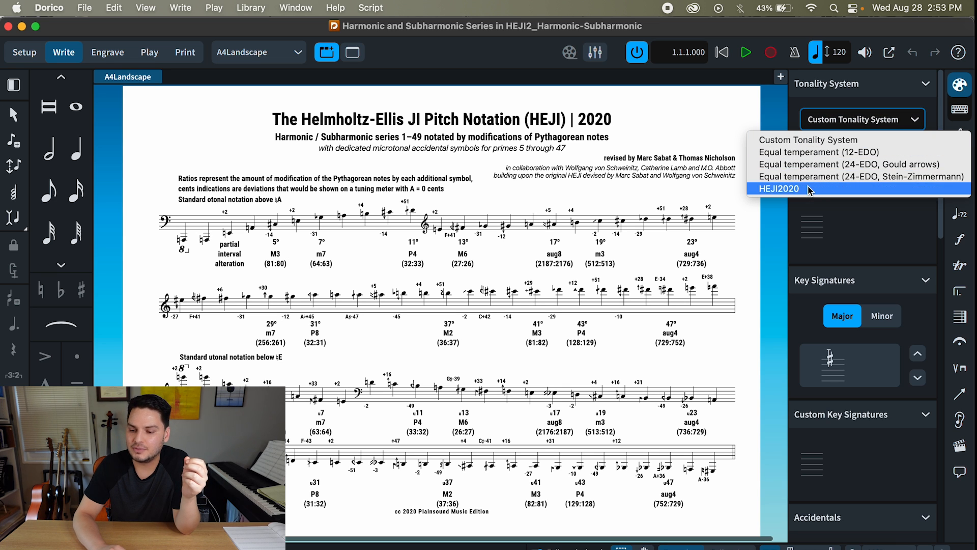
pyautogui.click(790, 192)
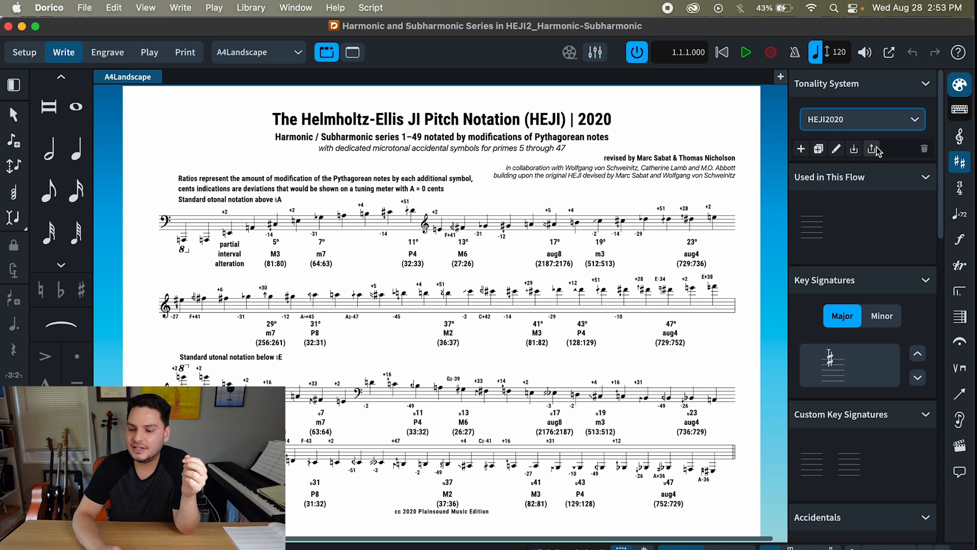
pyautogui.click(872, 150)
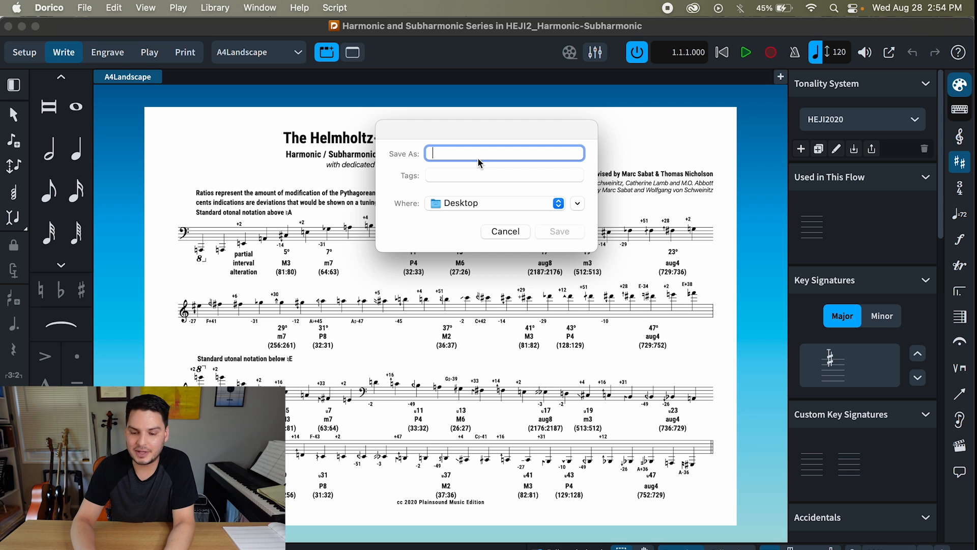
pyautogui.write('heji2020')
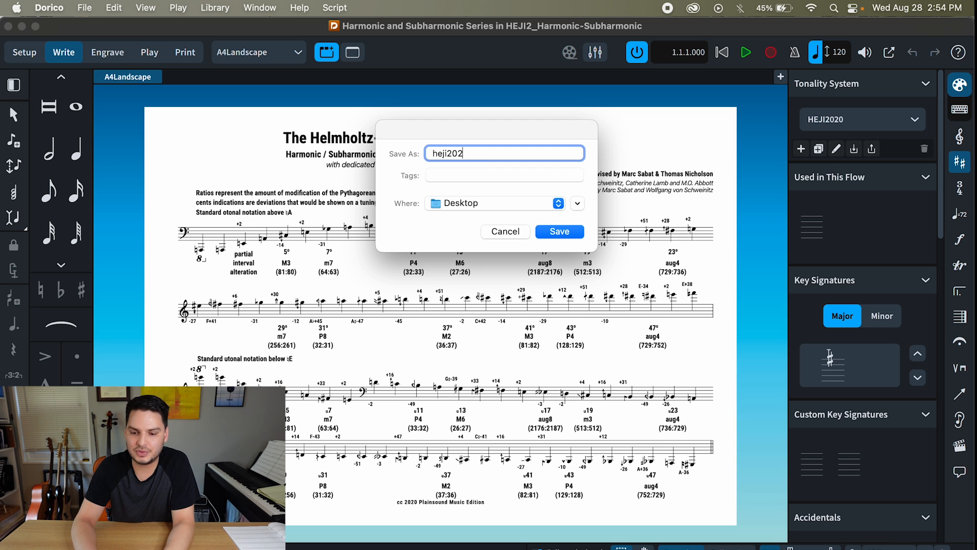
pyautogui.click(558, 232)
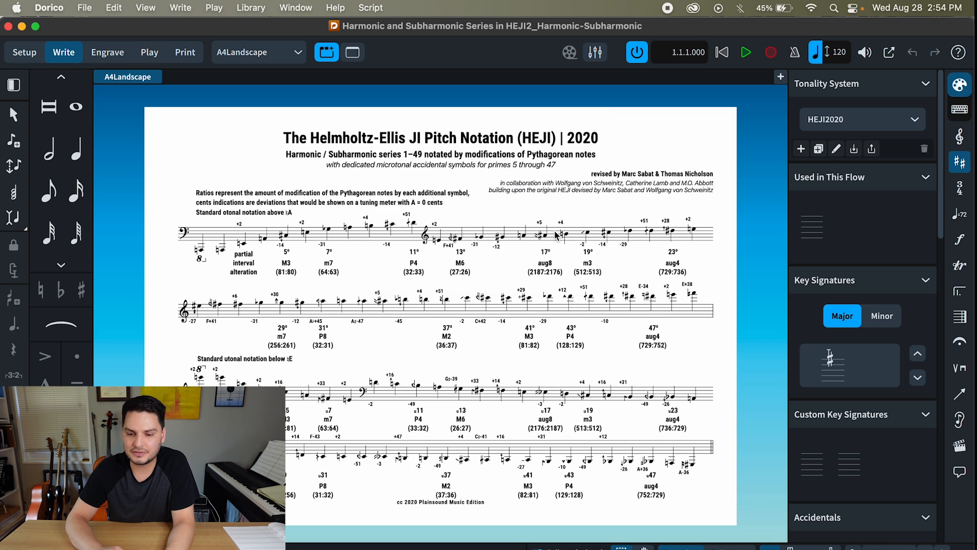
# Check the exported heji2020.doricolib file on the desktop and return to the HEJI2_Harmonic-Subharmonic project.
pyautogui.hotkey('ctrl', 'Right')
pyautogui.hotkey('ctrl', 'Right')
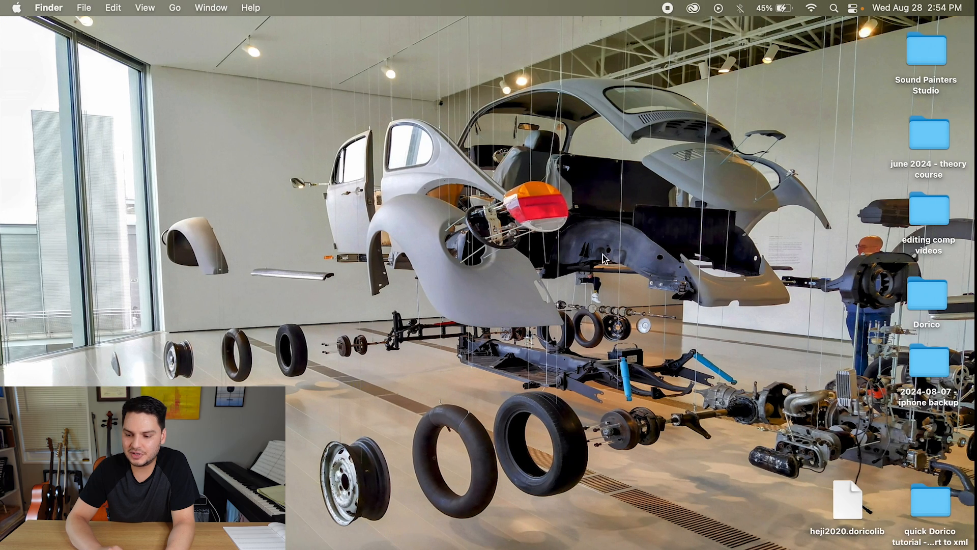
pyautogui.click(837, 499)
pyautogui.hotkey('ctrl', 'Left')
pyautogui.hotkey('ctrl', 'Left')
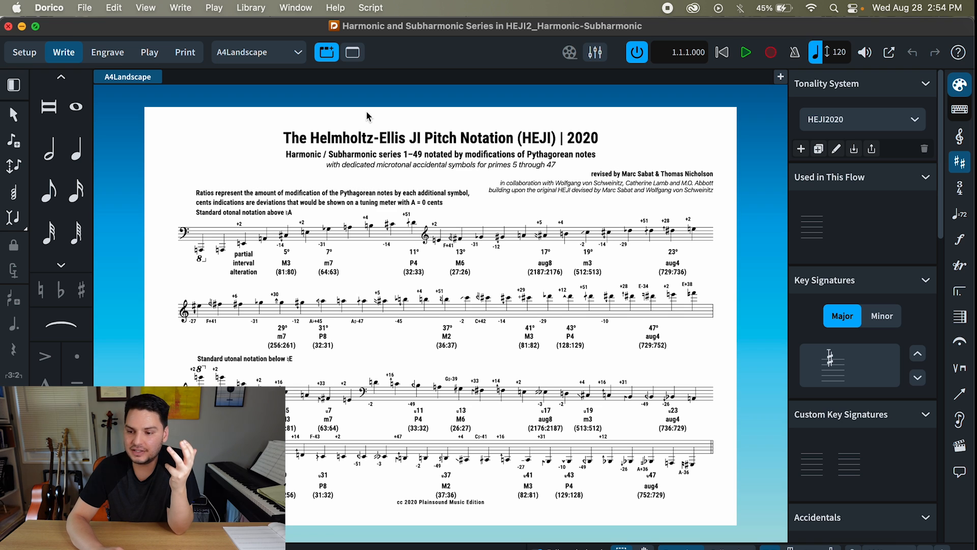
# Close the HEJI2_Harmonic-Subharmonic project and keep Untitled Project 1 open.
pyautogui.click(9, 25)
pyautogui.click(8, 26)
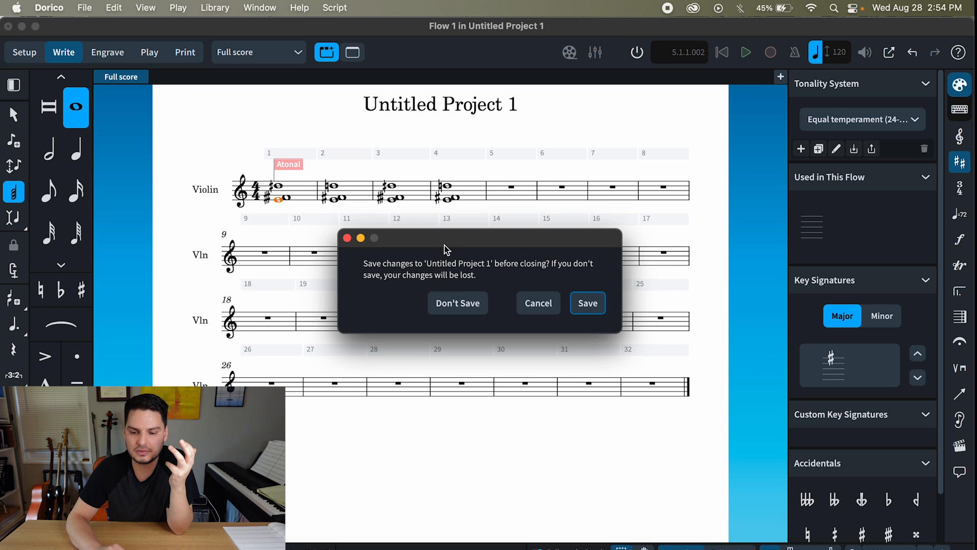
pyautogui.click(538, 302)
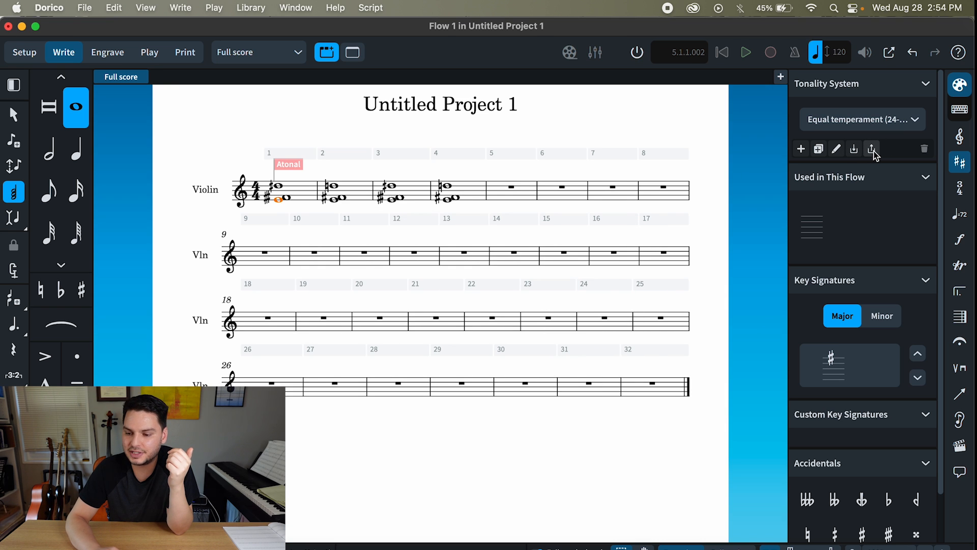
# Import the tonality system file heji2020.doricolib from the Desktop into Untitled Project 1.
pyautogui.click(872, 149)
pyautogui.click(522, 233)
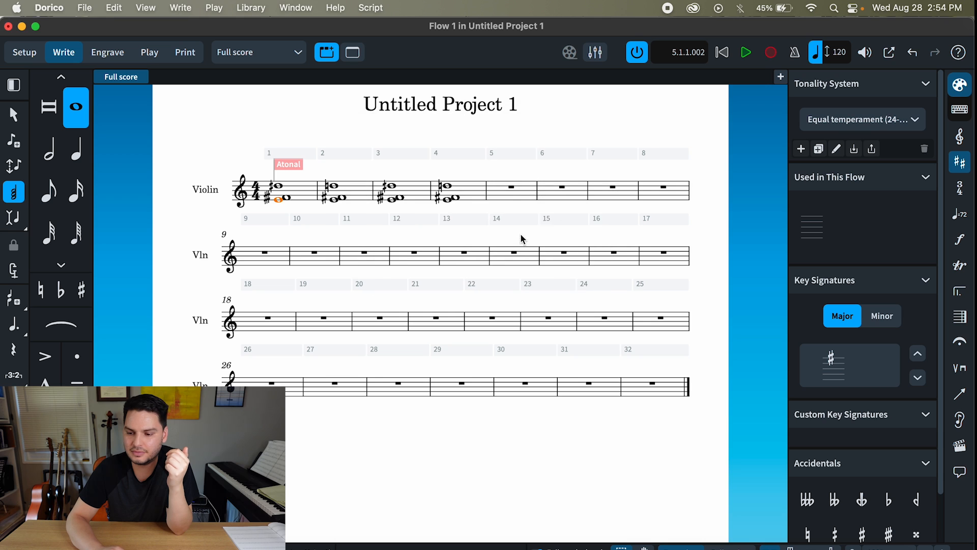
pyautogui.click(853, 149)
pyautogui.click(400, 151)
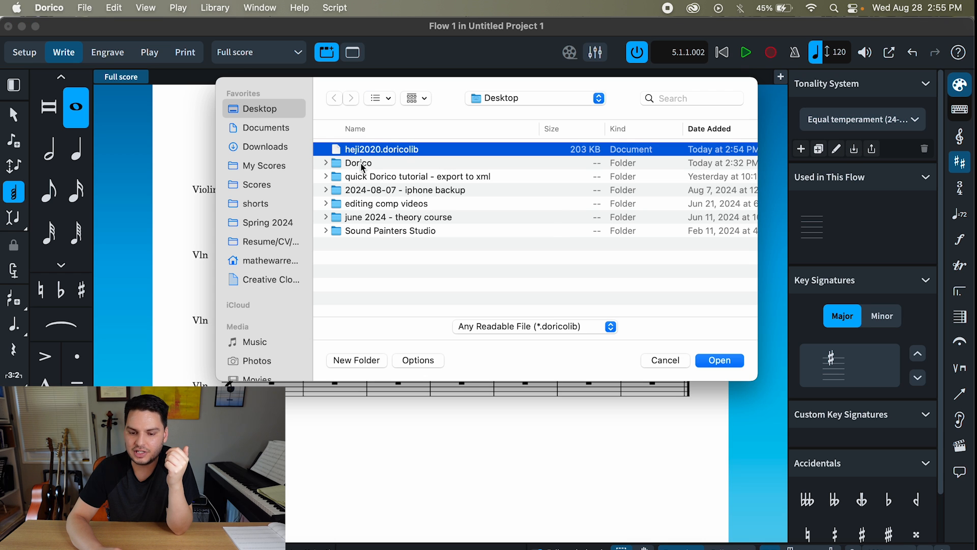
pyautogui.click(719, 360)
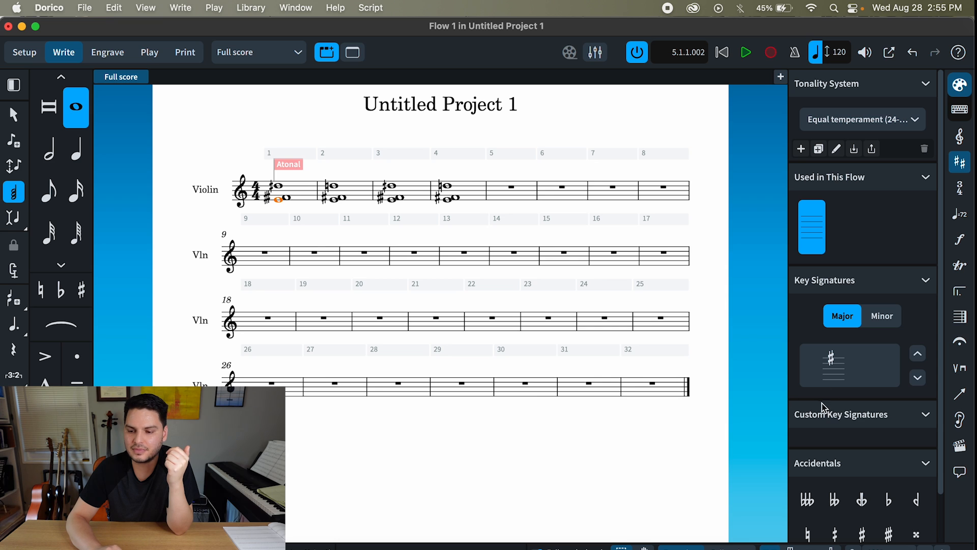
# Switch the tonality system to HEJI2020 and add an atonal key signature at the chord in bar 4.
pyautogui.click(452, 198)
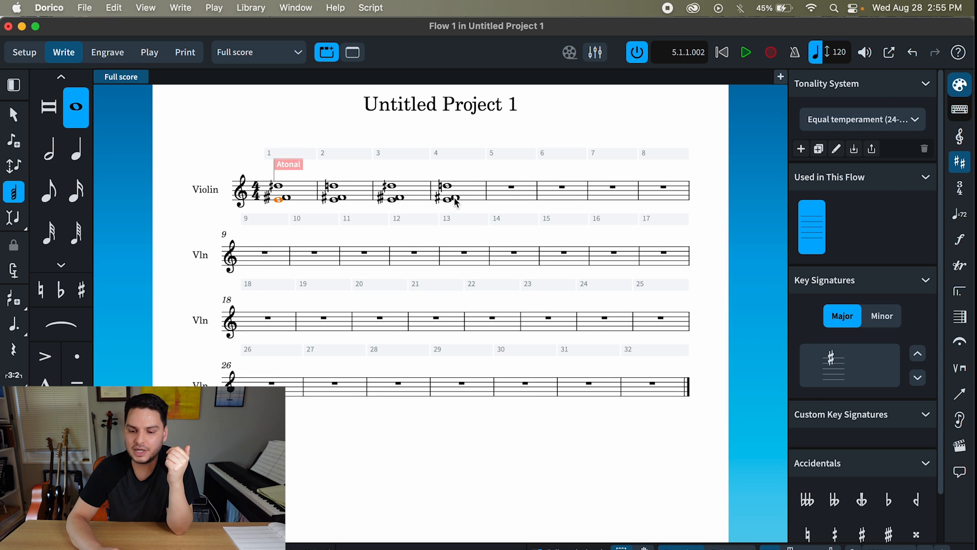
pyautogui.click(862, 119)
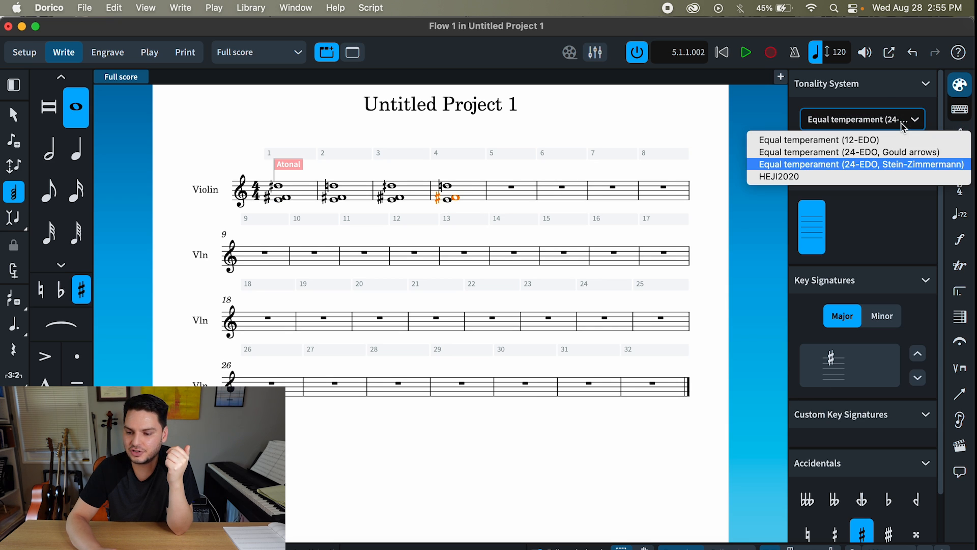
pyautogui.click(788, 177)
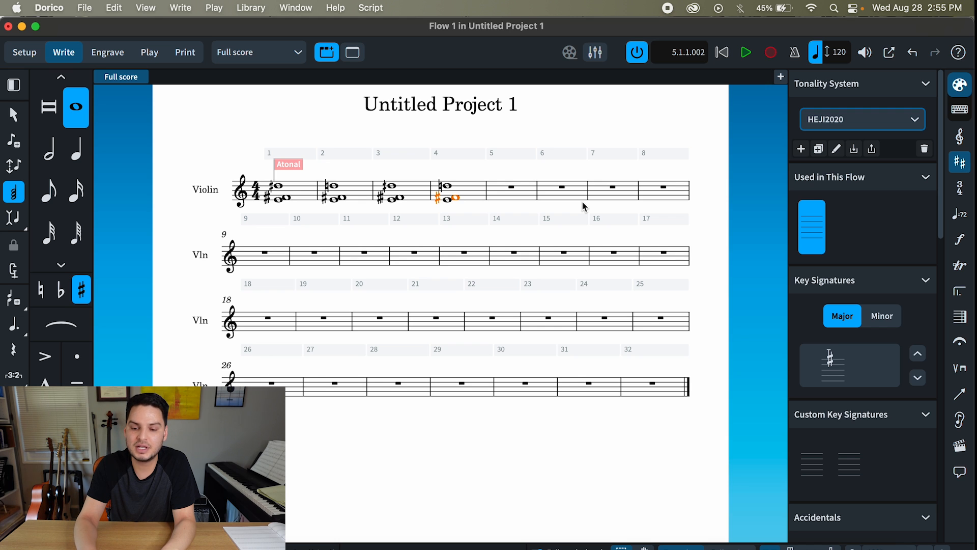
pyautogui.hotkey('shift', 'k')
pyautogui.write('atonal')
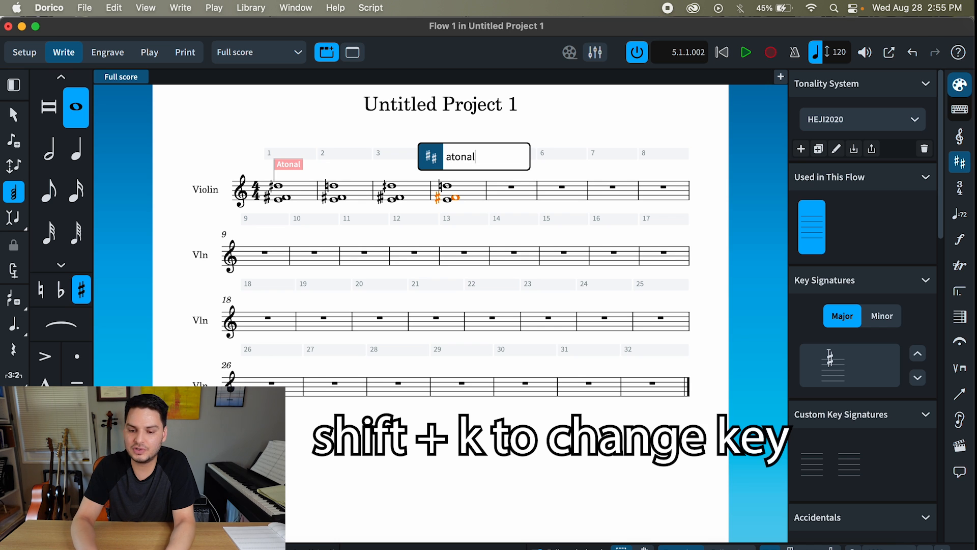
pyautogui.press('Return')
# Lower the bottom note of the bar 4 chord repeatedly by the smallest HEJI2020 pitch division.
pyautogui.scroll(-15, 813, 336)
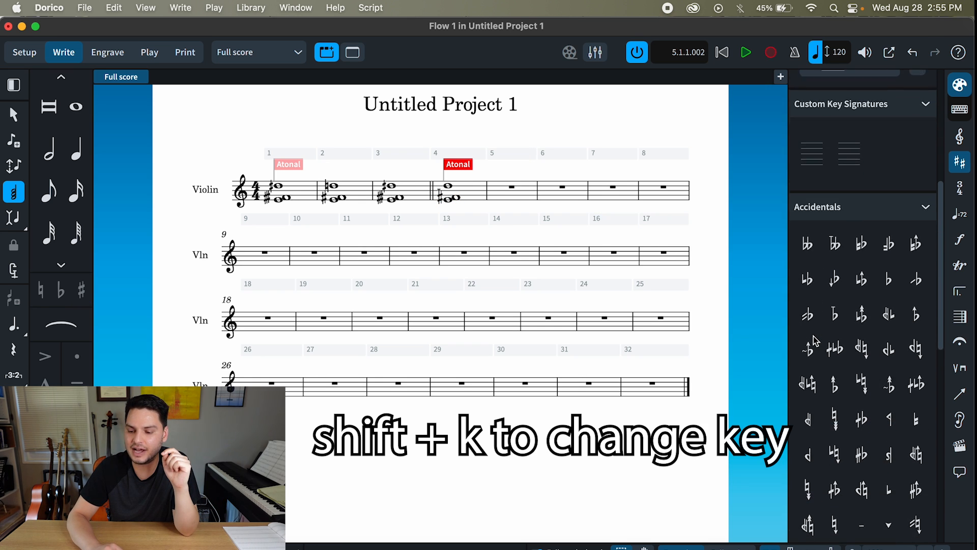
pyautogui.scroll(-10, 813, 336)
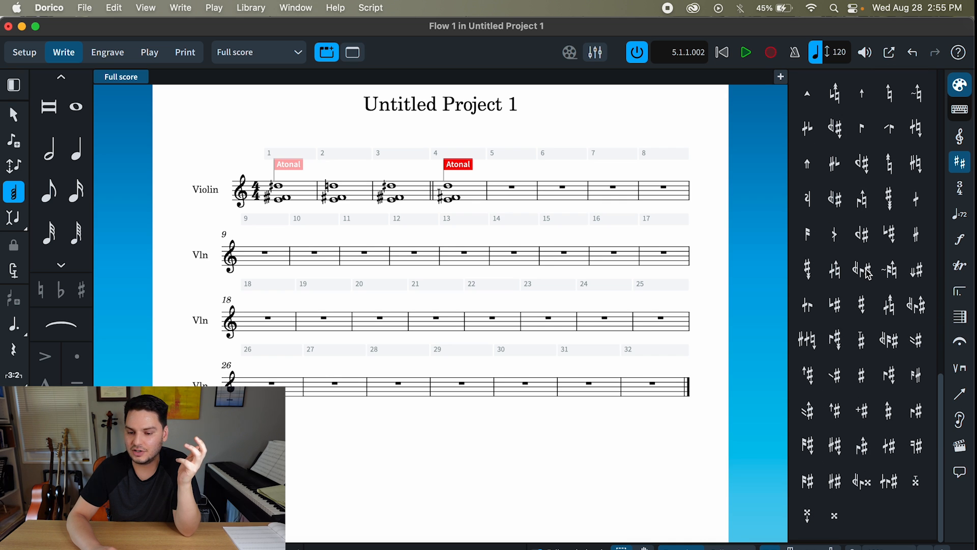
pyautogui.click(448, 202)
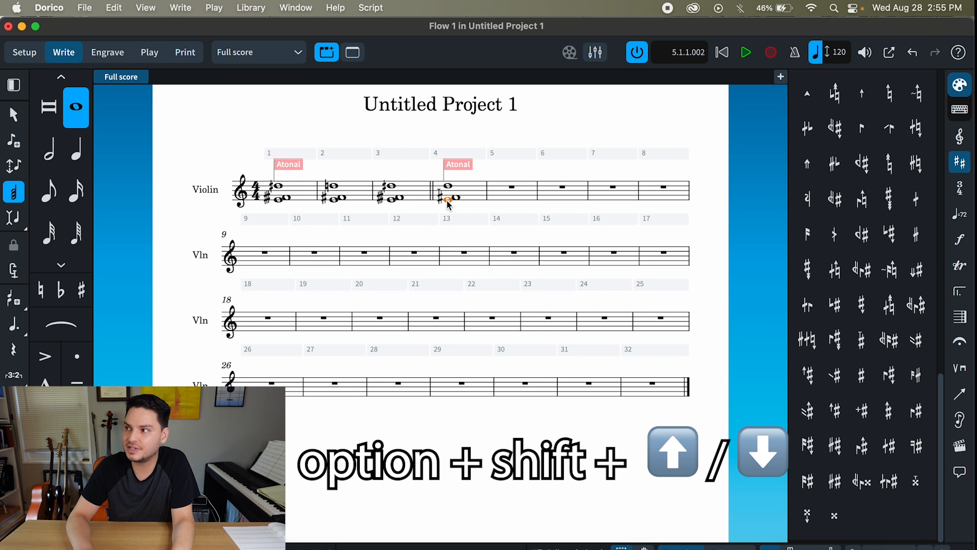
pyautogui.hotkey('alt', 'shift', 'Down')
pyautogui.hotkey('alt', 'shift', 'Down')
pyautogui.hotkey('alt', 'shift', 'Down')
pyautogui.hotkey('alt', 'shift', 'Down')
pyautogui.hotkey('alt', 'shift', 'Down')
pyautogui.hotkey('alt', 'shift', 'Down')
pyautogui.hotkey('alt', 'shift', 'Down')
pyautogui.hotkey('alt', 'shift', 'Down')
pyautogui.hotkey('alt', 'shift', 'Down')
pyautogui.hotkey('alt', 'shift', 'Down')
pyautogui.hotkey('alt', 'shift', 'Down')
pyautogui.hotkey('alt', 'shift', 'Down')
pyautogui.hotkey('alt', 'shift', 'Down')
pyautogui.hotkey('alt', 'shift', 'Down')
pyautogui.hotkey('alt', 'shift', 'Down')
pyautogui.hotkey('alt', 'shift', 'Down')
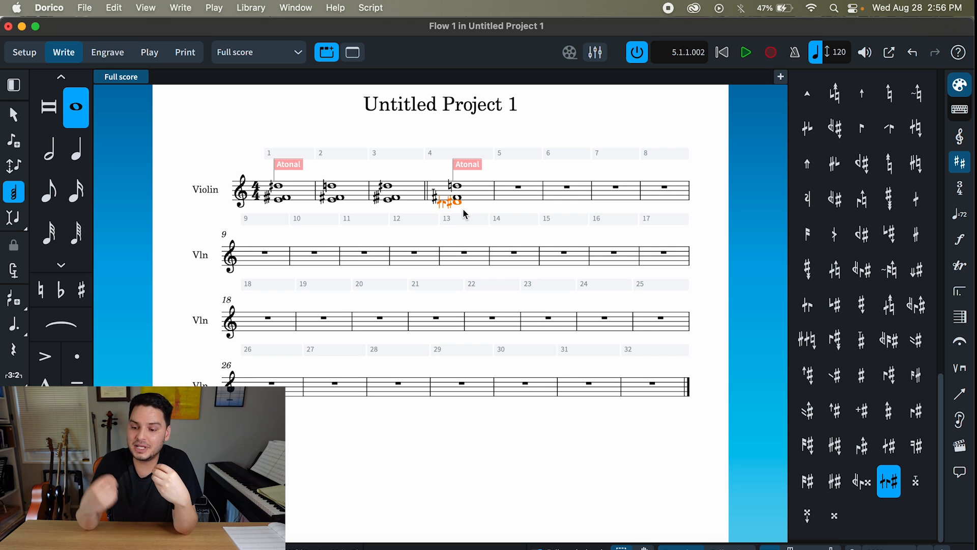
# Examine the range of HEJI2020 accidentals available for the selected note in bar 4.
pyautogui.scroll(5, 856, 332)
pyautogui.scroll(10, 856, 332)
pyautogui.scroll(-6, 844, 438)
pyautogui.scroll(-8, 845, 438)
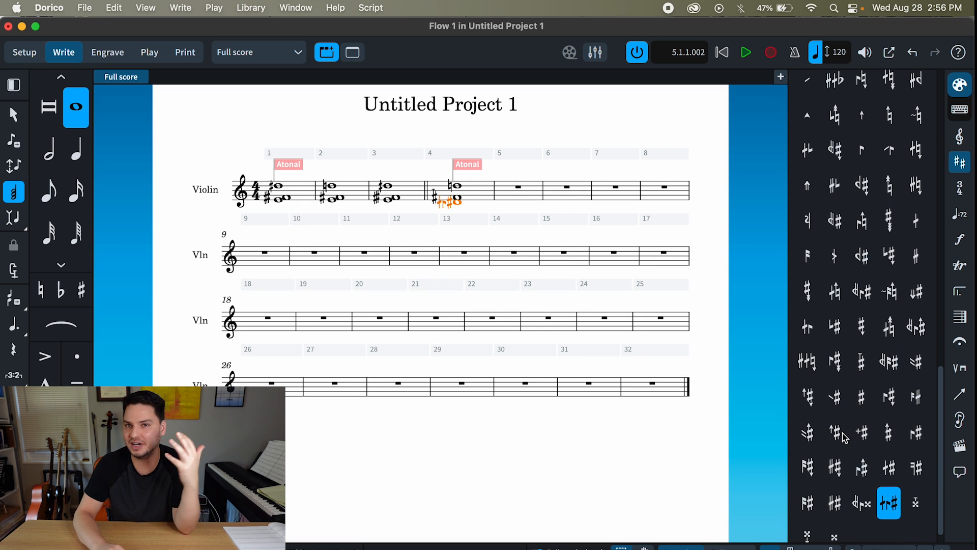
pyautogui.scroll(-1, 844, 438)
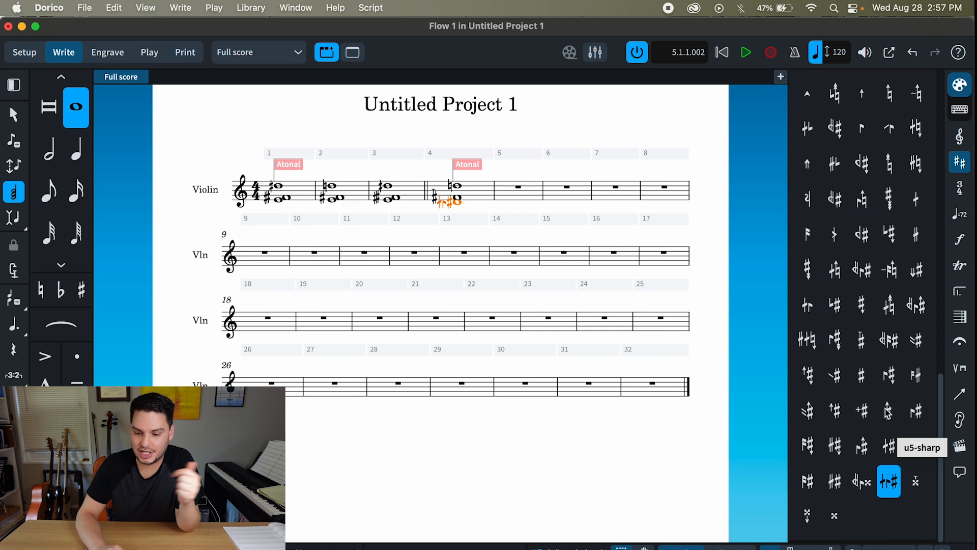
# Close Untitled Project 1 without saving its changes.
pyautogui.scroll(10, 860, 351)
pyautogui.scroll(-10, 860, 351)
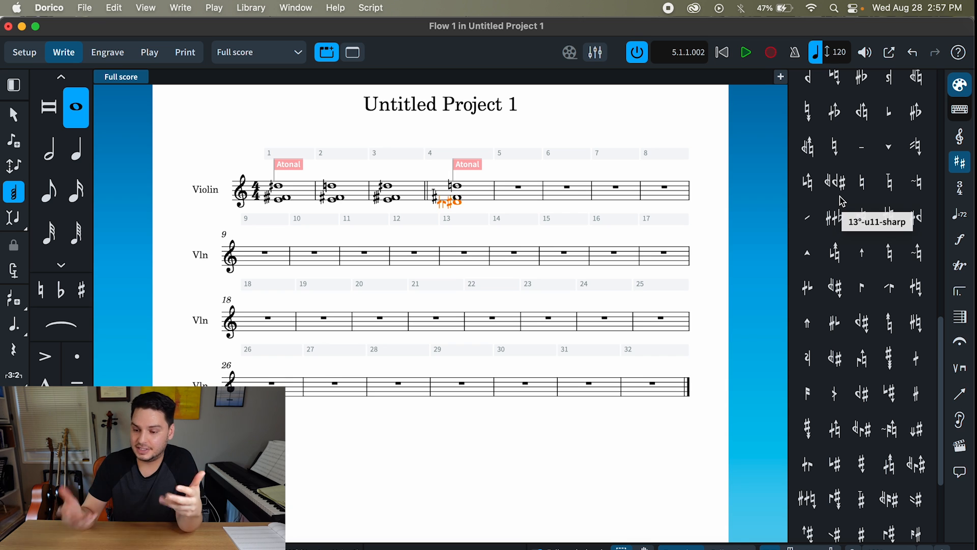
pyautogui.scroll(10, 844, 211)
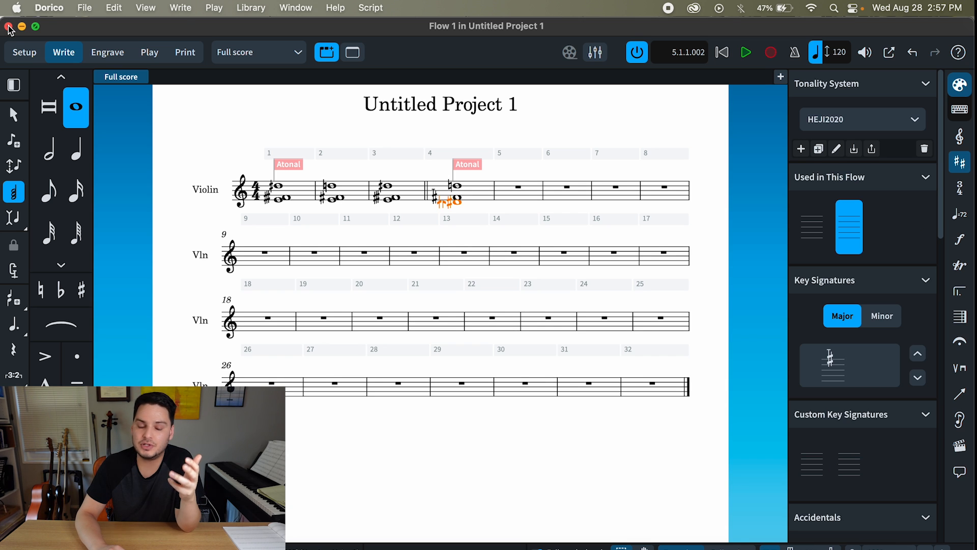
pyautogui.click(9, 27)
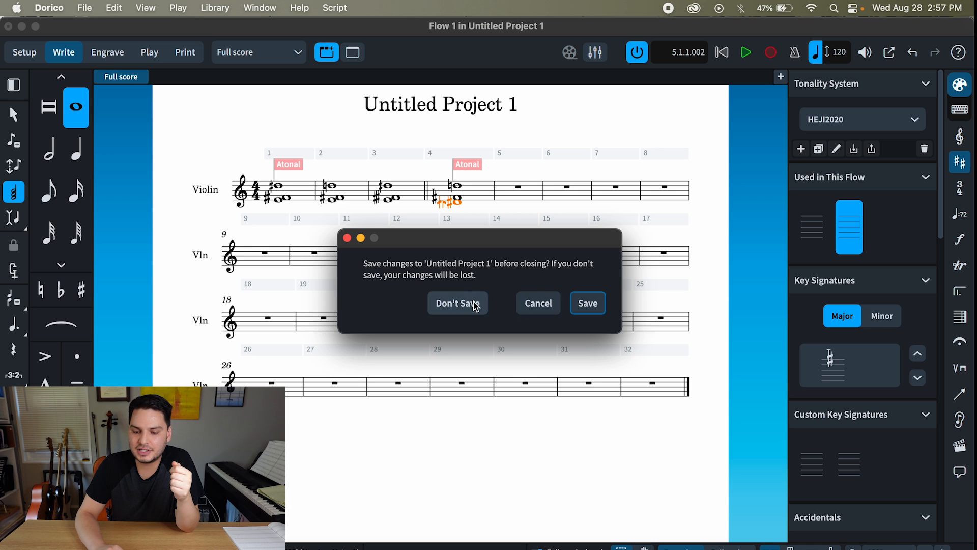
pyautogui.click(454, 304)
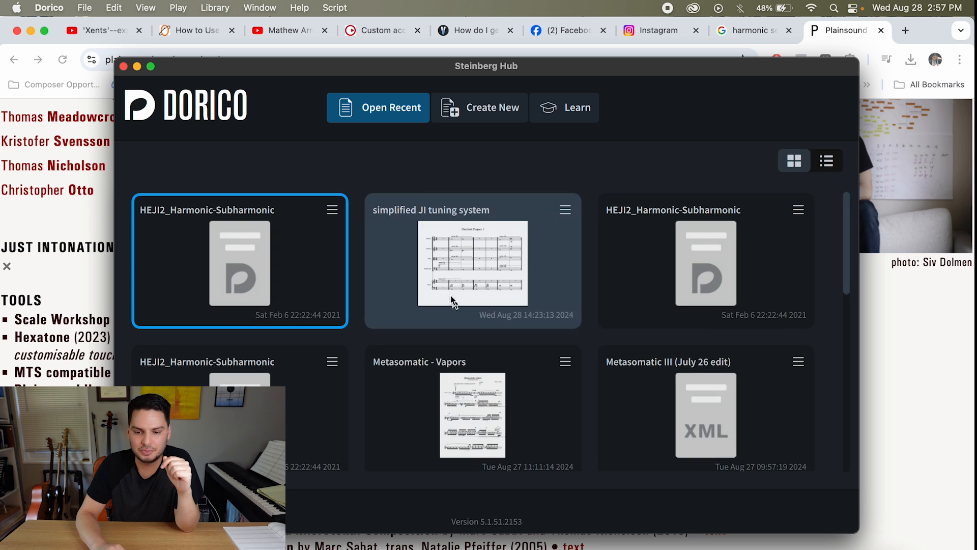
# Open the recent project "simplified JI tuning system".
pyautogui.click(481, 258)
pyautogui.doubleClick(481, 257)
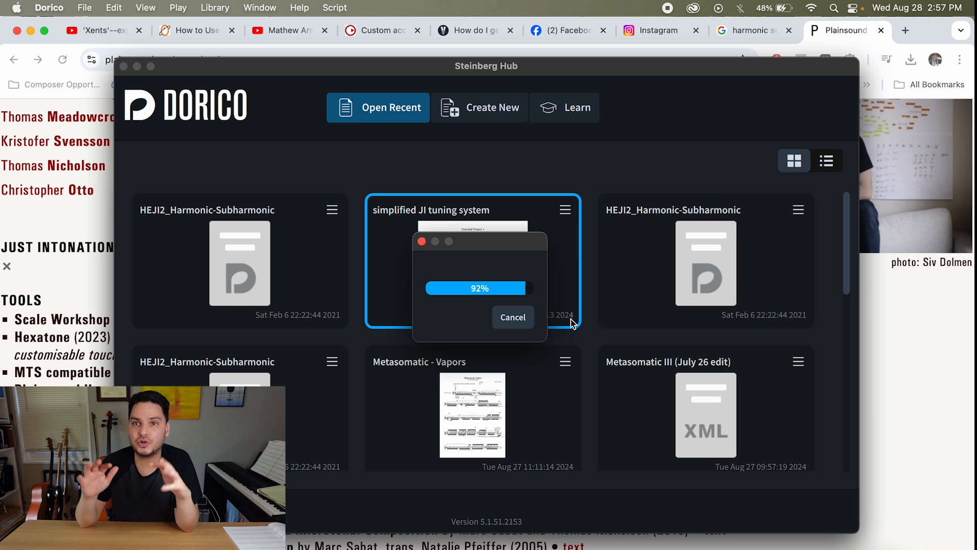
pyautogui.scroll(2, 570, 320)
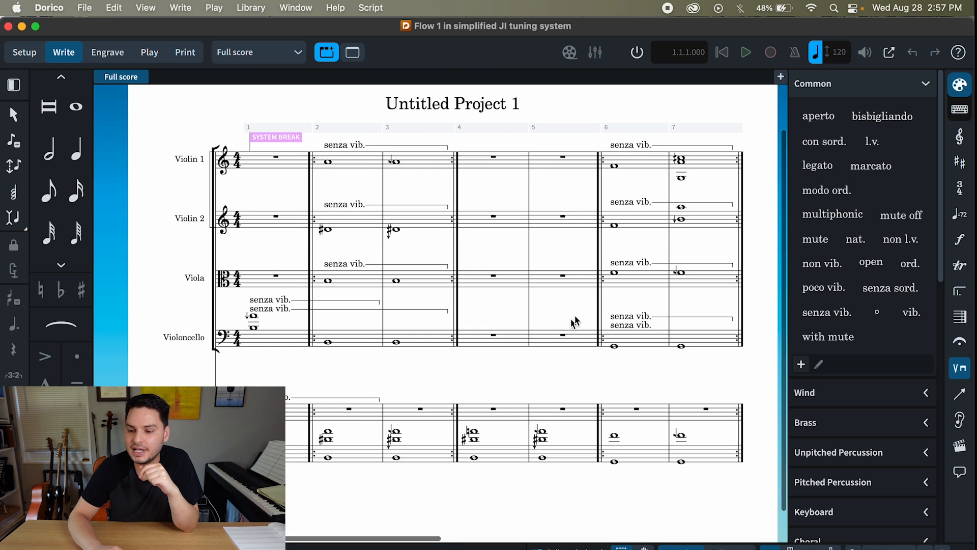
pyautogui.hscroll(2, 638, 263)
pyautogui.scroll(1, 638, 263)
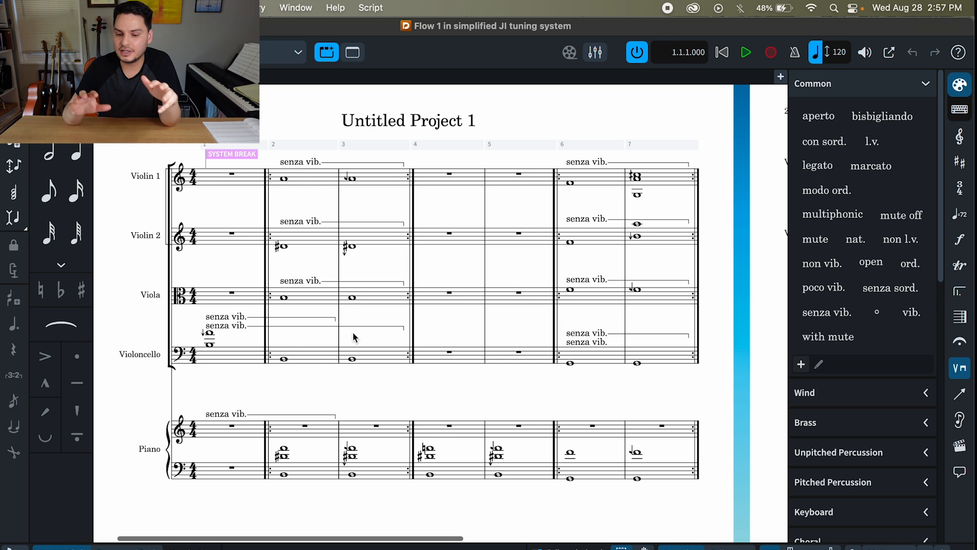
# Create a new tonality system and set its divisions to 200 for A–B, 100 for B–C and 200 for C–D.
pyautogui.click(961, 162)
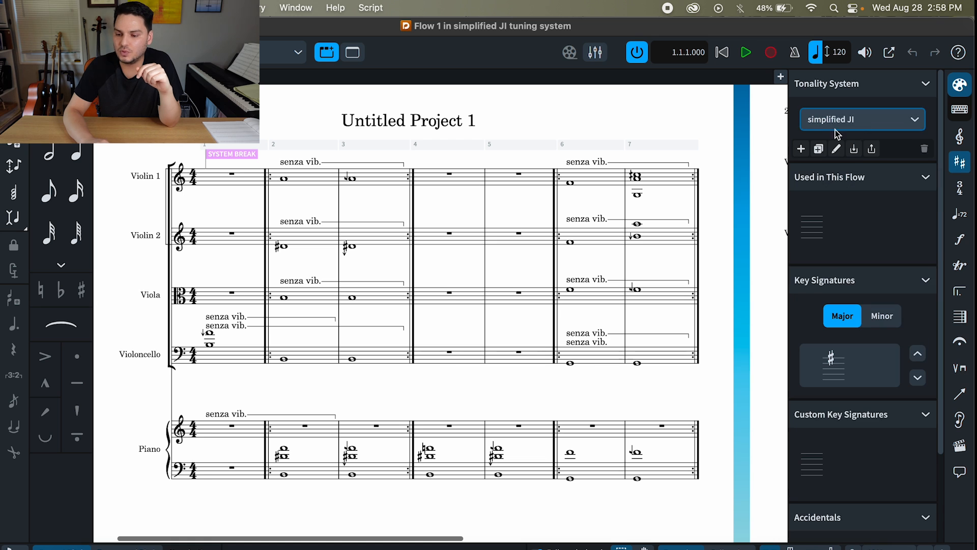
pyautogui.click(802, 149)
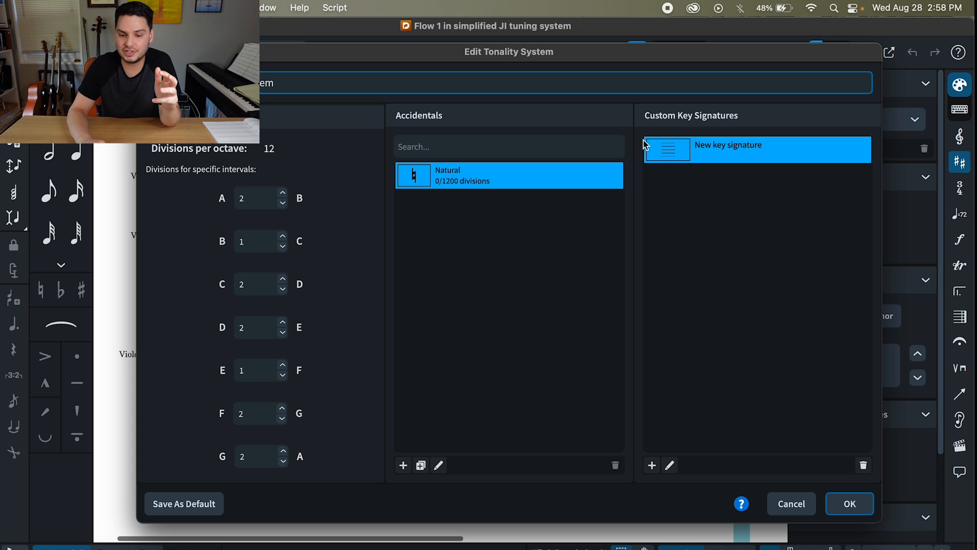
pyautogui.click(259, 195)
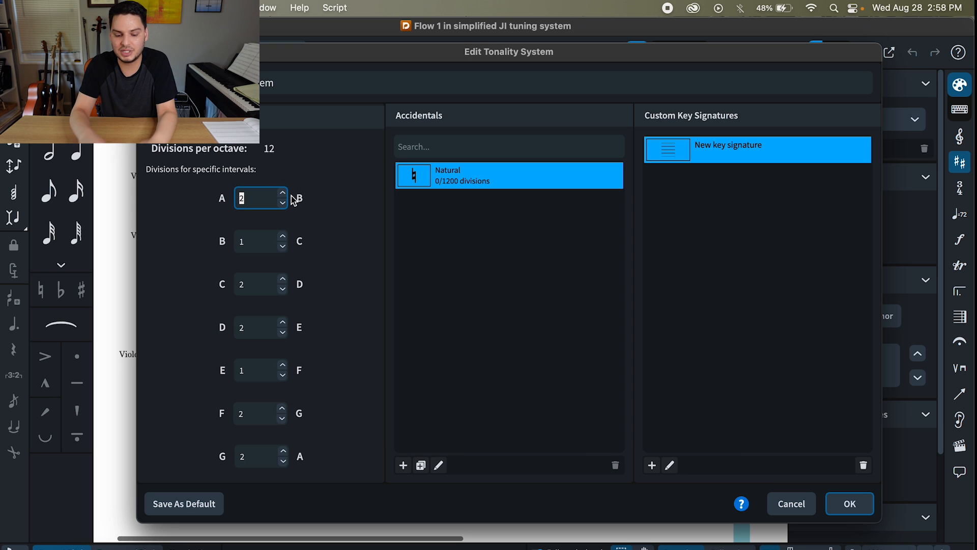
pyautogui.write('200')
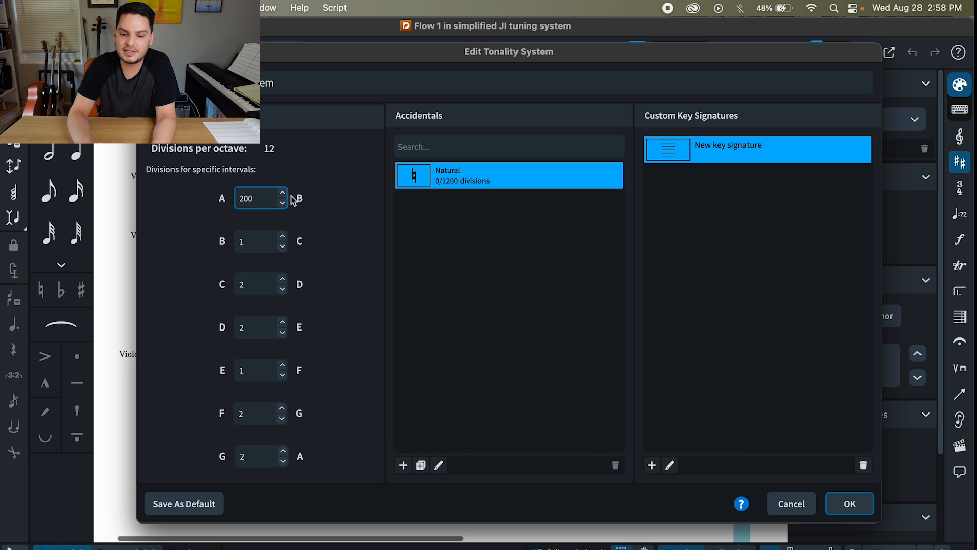
pyautogui.click(263, 241)
pyautogui.write('100')
pyautogui.click(257, 285)
pyautogui.write('200')
# Set the divisions to 200 for D–E, 100 for E–F, 200 for F–G and G–A, and name the system "simplified Just Intonation (JI)".
pyautogui.click(257, 336)
pyautogui.write('200')
pyautogui.click(263, 375)
pyautogui.write('100')
pyautogui.click(244, 410)
pyautogui.write('200')
pyautogui.click(250, 460)
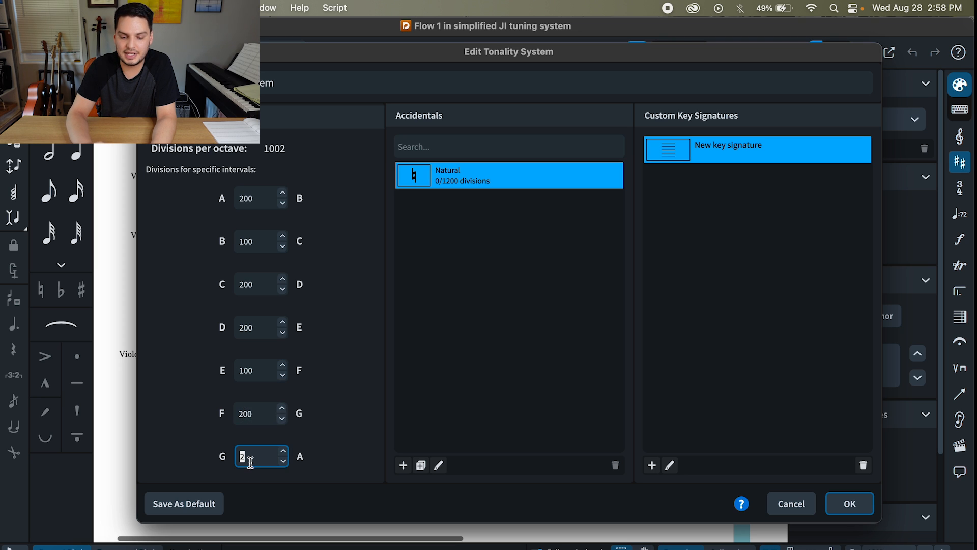
pyautogui.write('200')
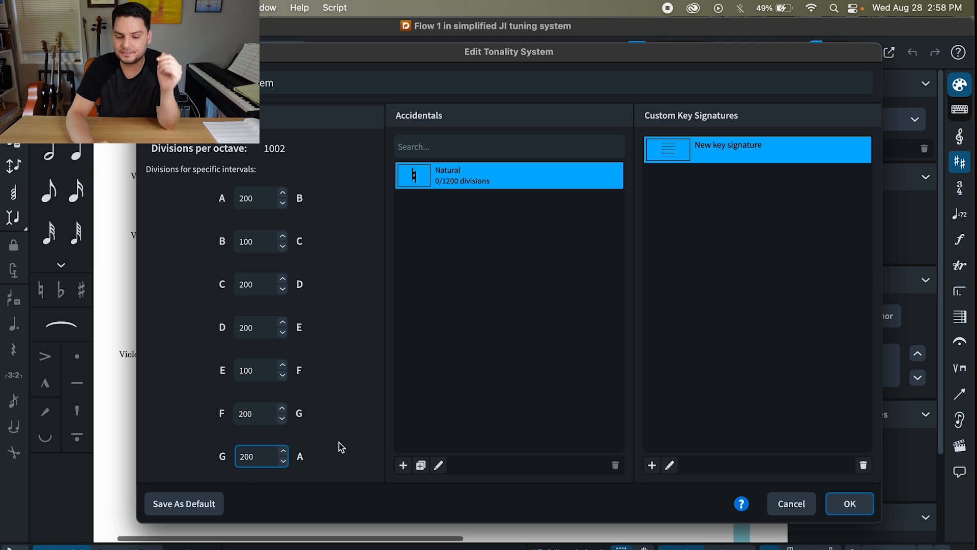
pyautogui.press('Tab')
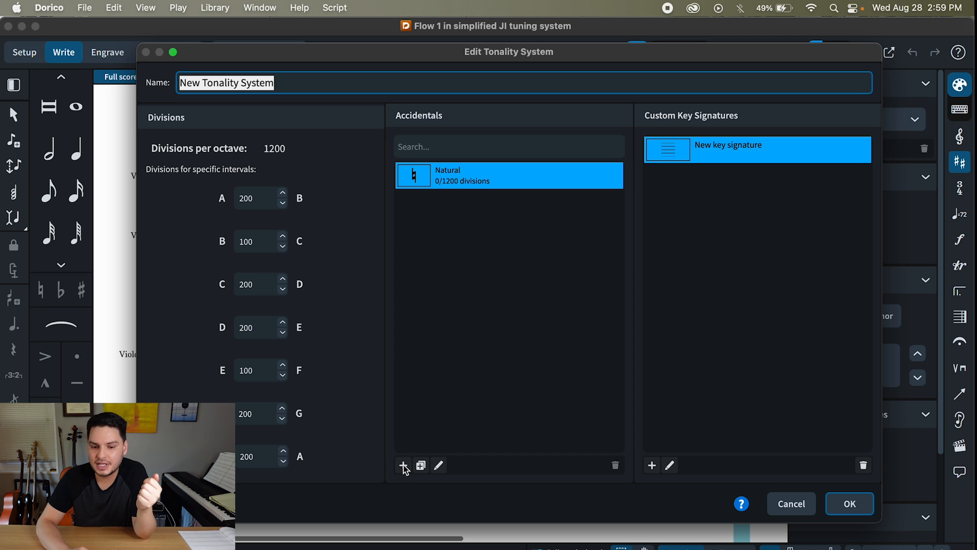
pyautogui.write('simplified Just Intonation (JI)')
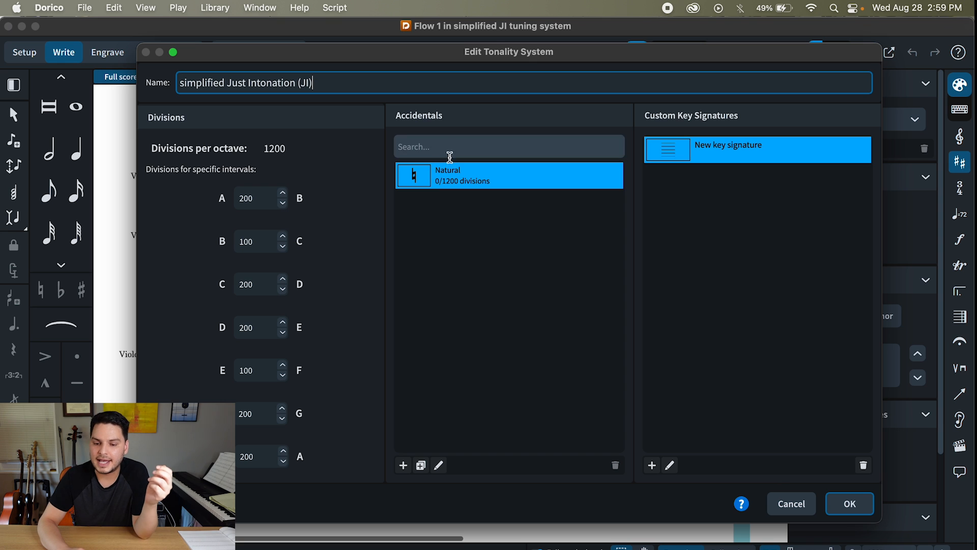
# Add an accidental to the tonality system using the standard flat glyph with a pitch delta of -100.
pyautogui.click(404, 465)
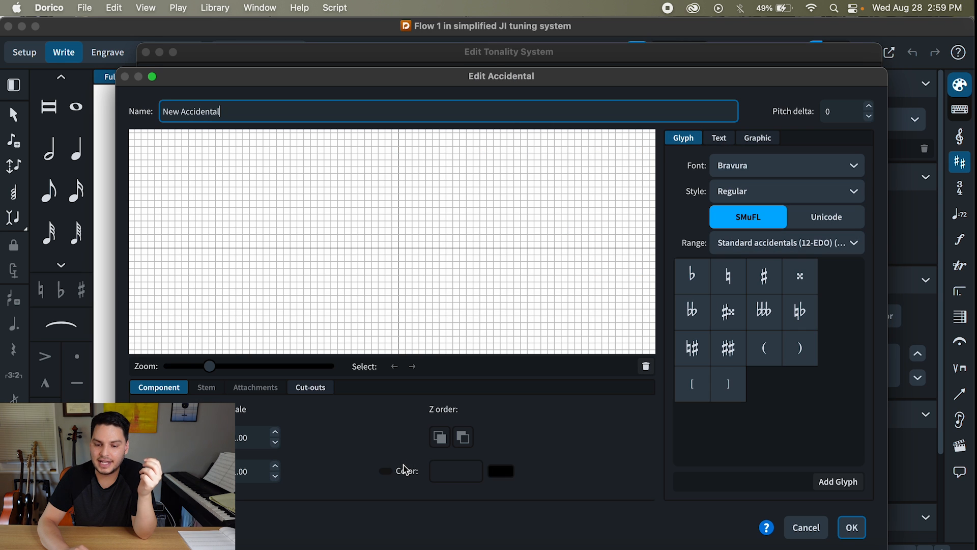
pyautogui.click(692, 277)
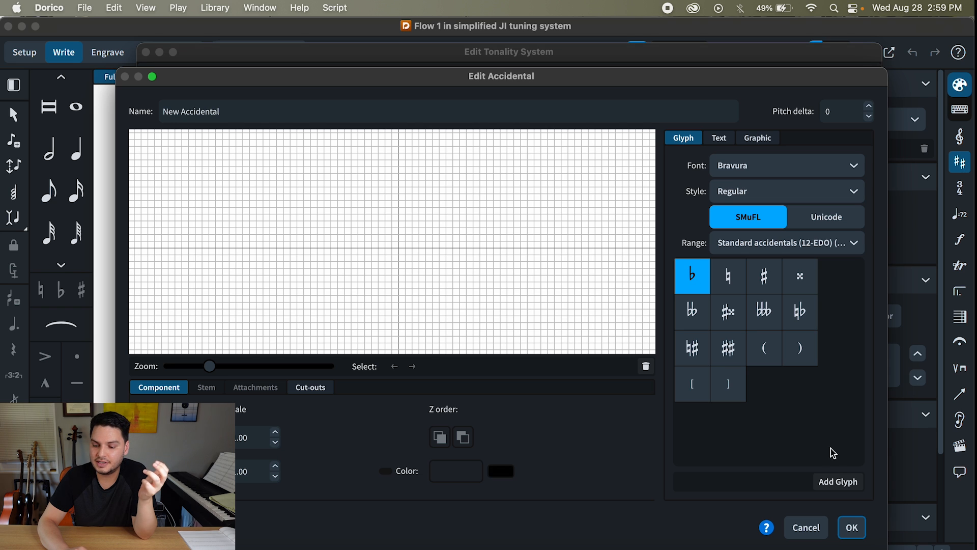
pyautogui.click(836, 483)
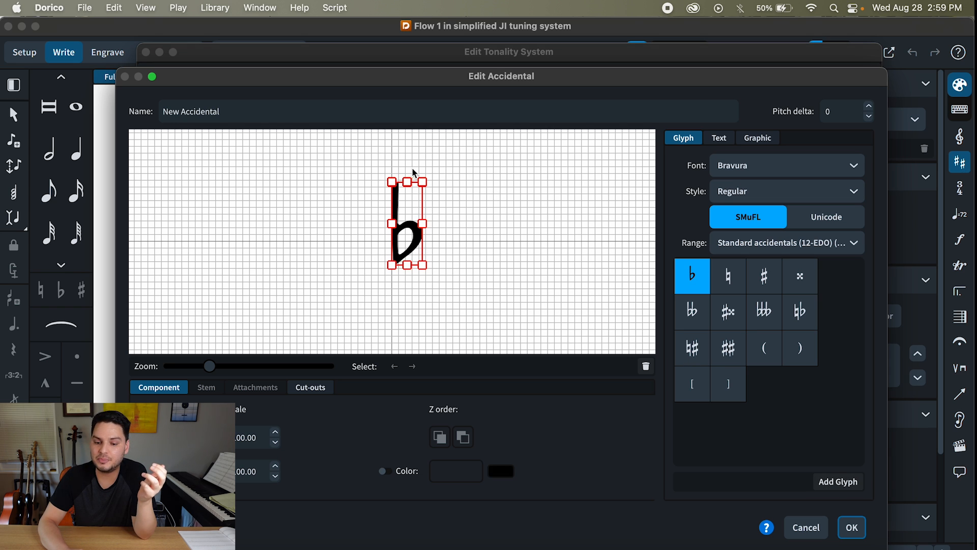
pyautogui.click(839, 113)
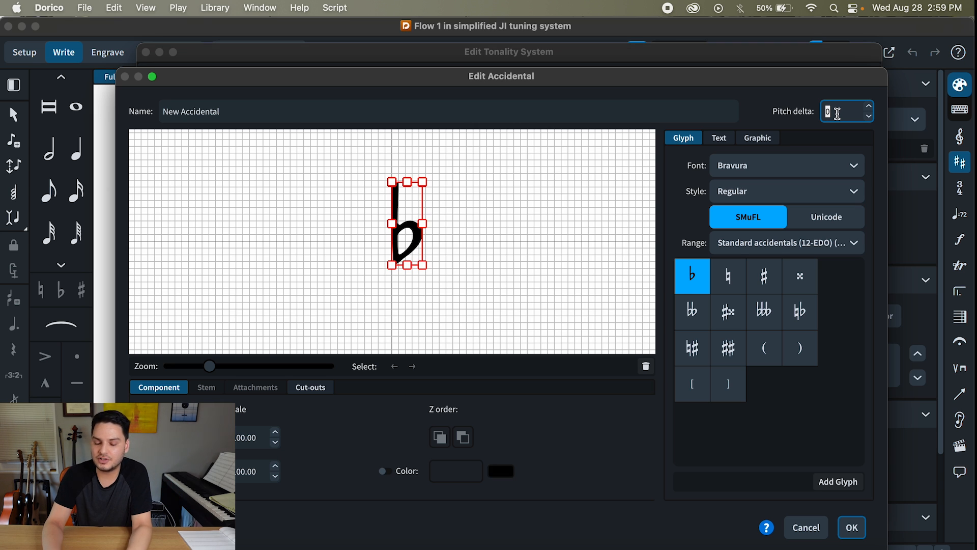
pyautogui.write('-100')
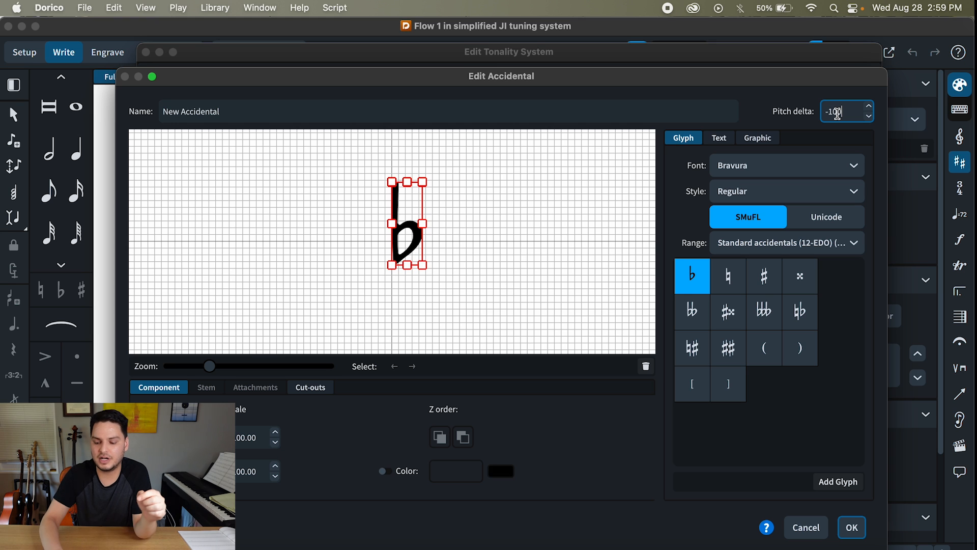
pyautogui.press('Return')
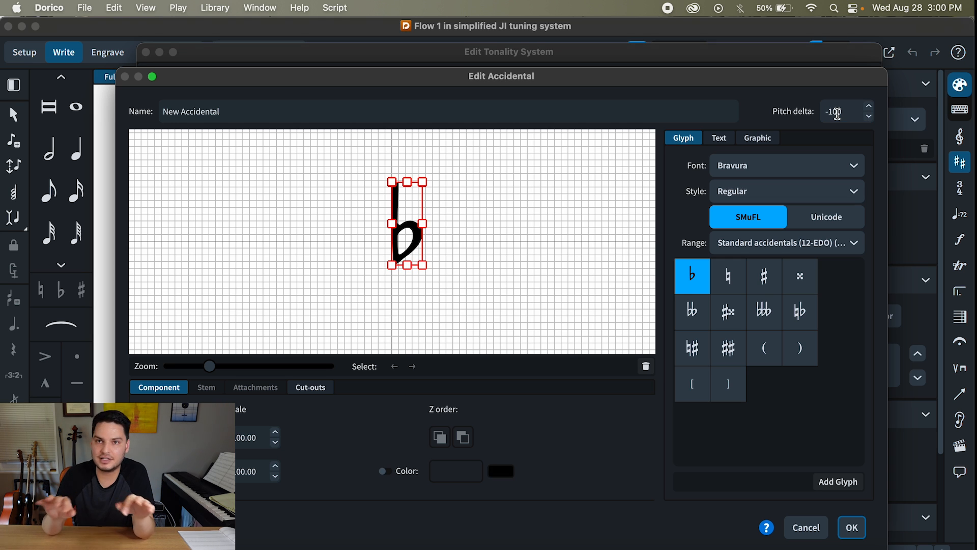
pyautogui.click(850, 527)
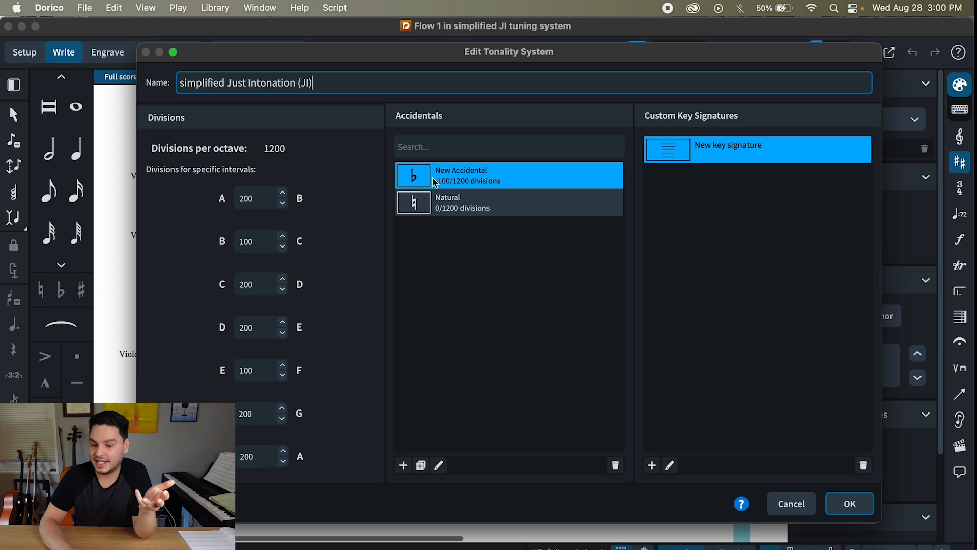
# Add an accidental using the standard sharp glyph with a pitch delta of 100.
pyautogui.click(403, 465)
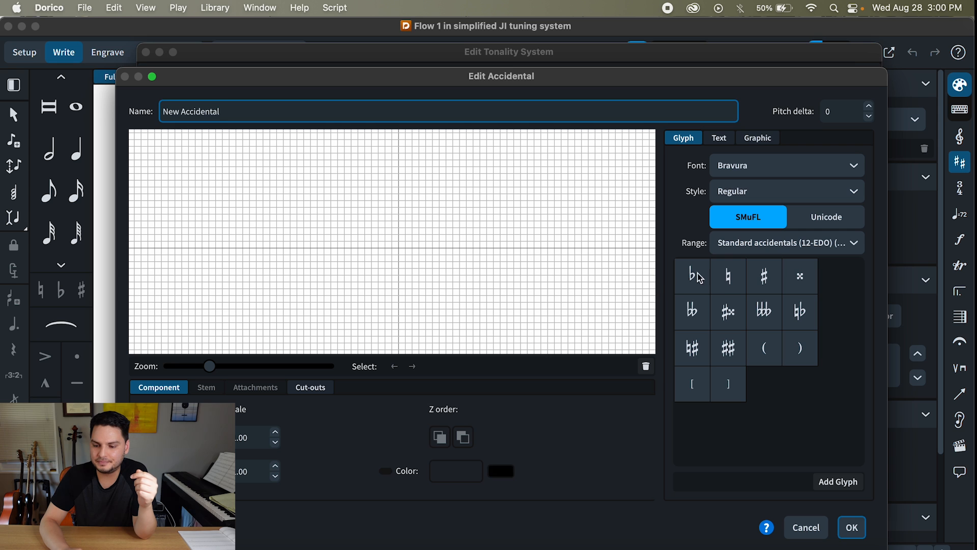
pyautogui.click(765, 279)
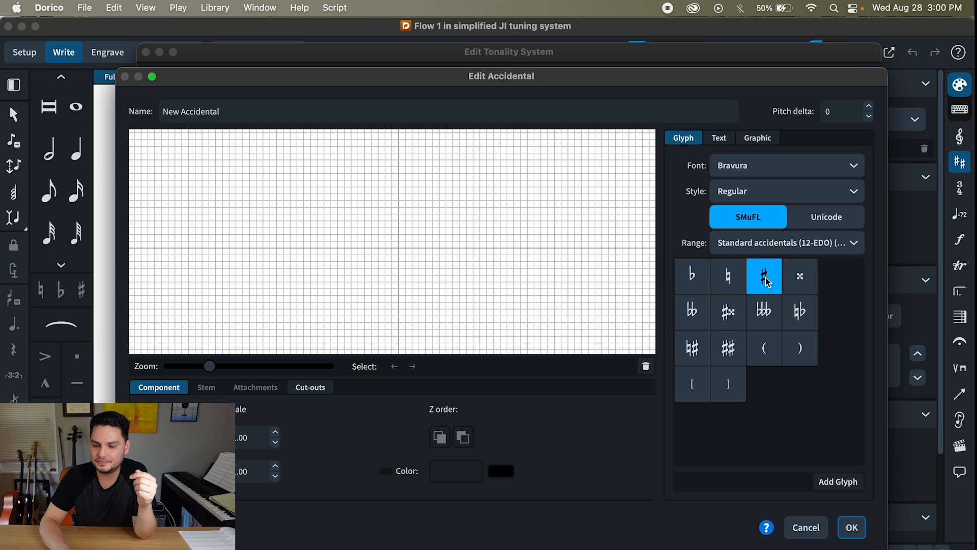
pyautogui.click(839, 484)
pyautogui.click(842, 111)
pyautogui.write('100')
pyautogui.click(851, 527)
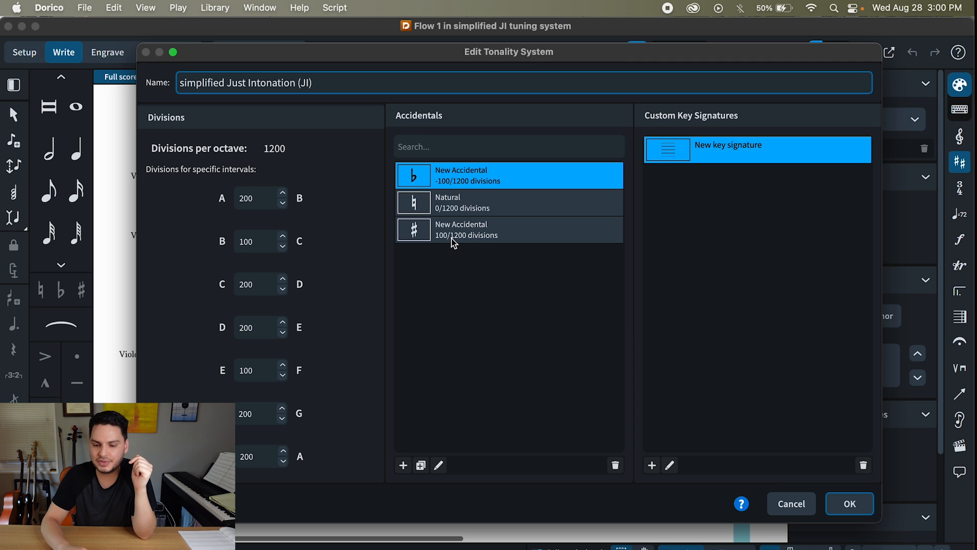
# Add an accidental using the reversed flat glyph from the Stein-Zimmermann accidentals (24-EDO) range, with a pitch delta of -50.
pyautogui.click(403, 465)
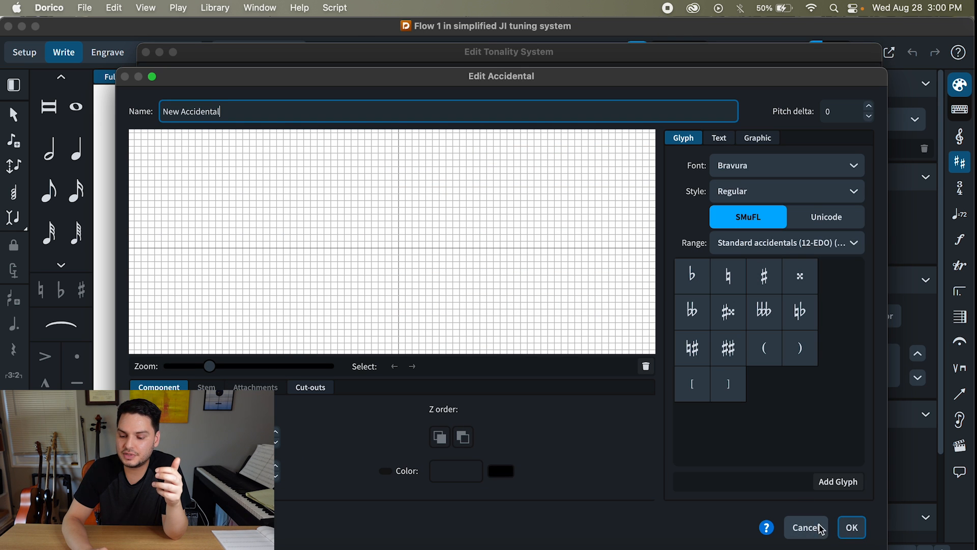
pyautogui.click(760, 243)
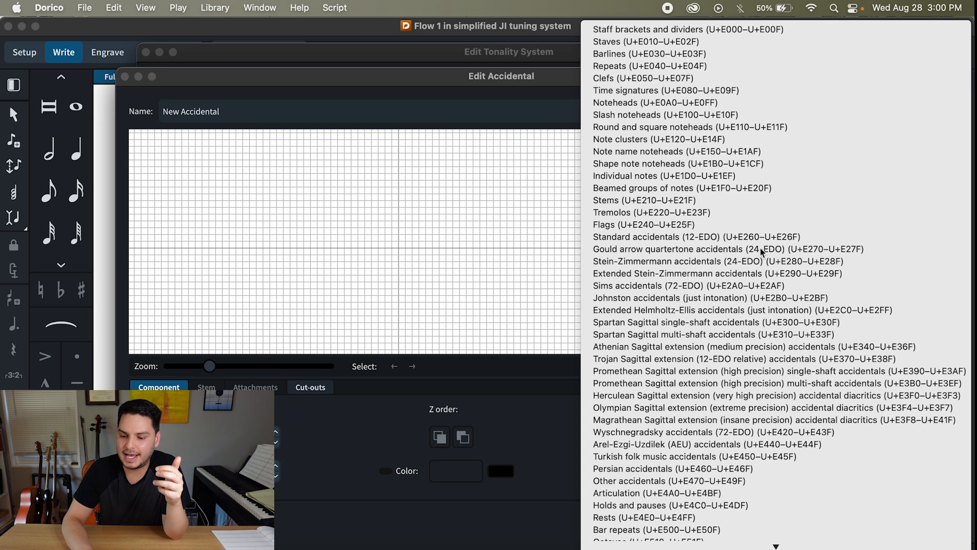
pyautogui.click(694, 266)
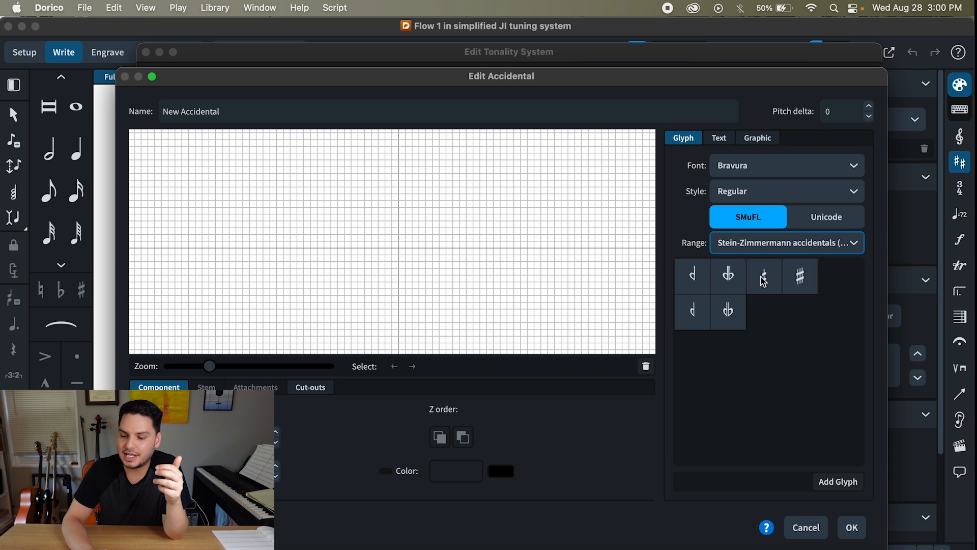
pyautogui.click(693, 277)
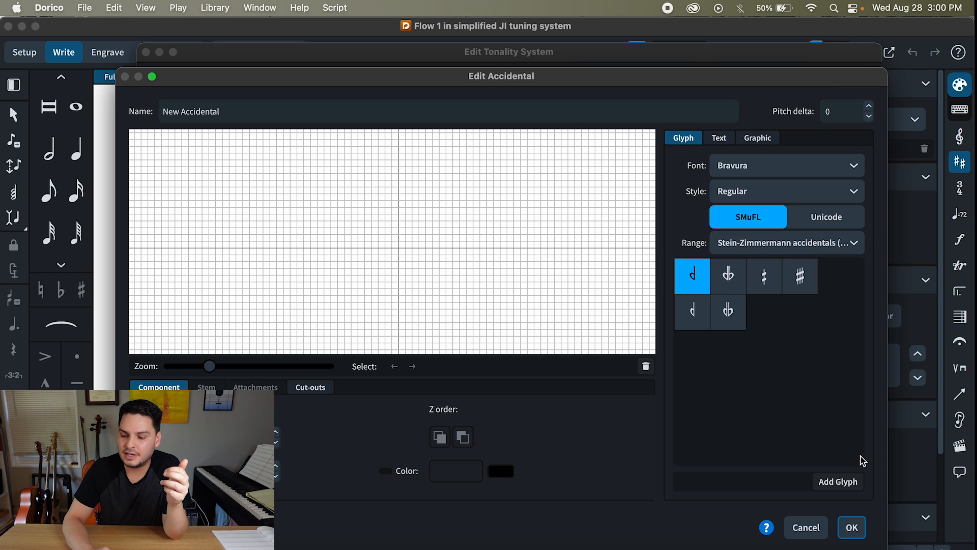
pyautogui.click(850, 480)
pyautogui.doubleClick(845, 111)
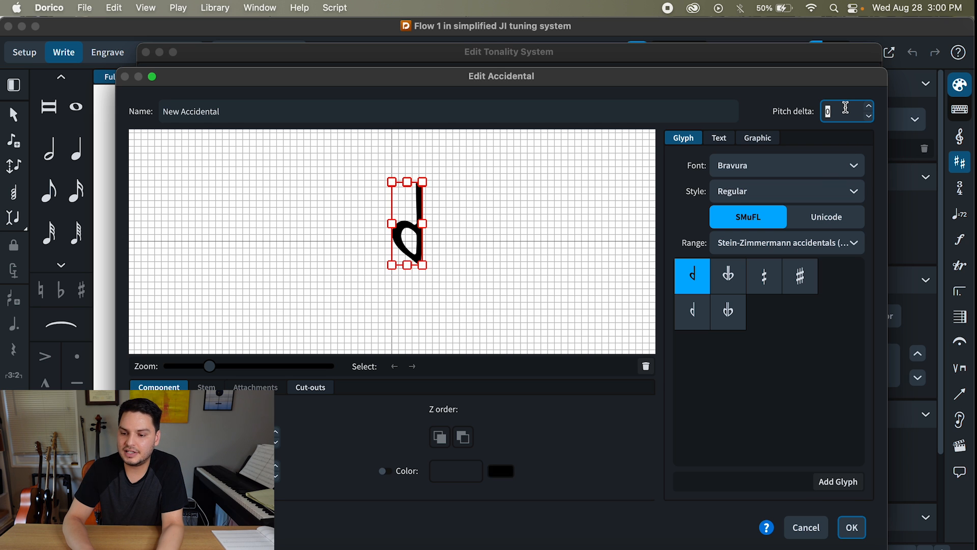
pyautogui.write('-50')
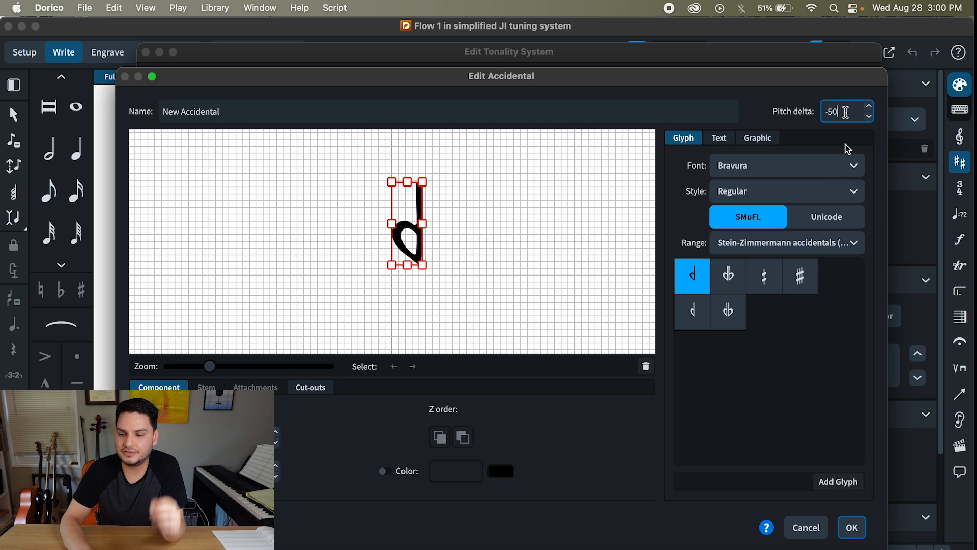
pyautogui.click(839, 308)
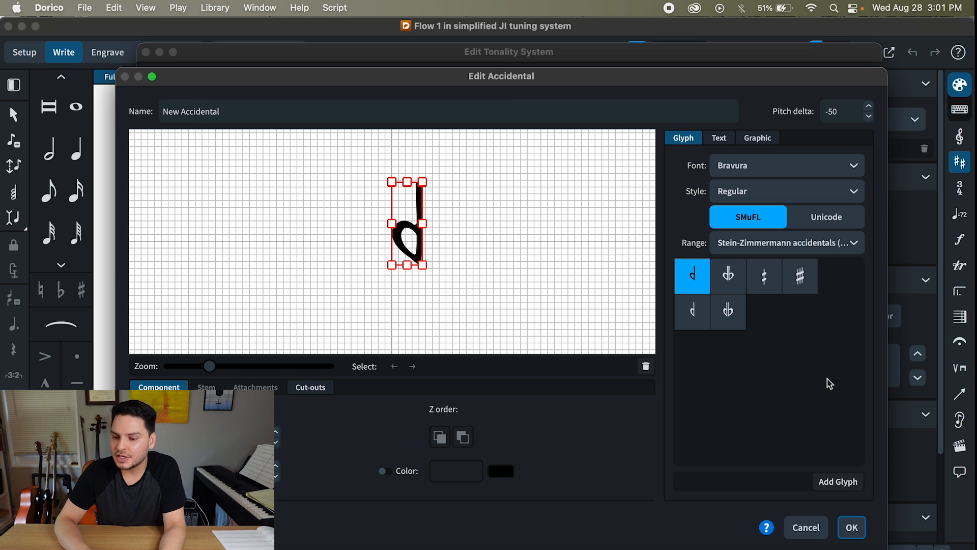
pyautogui.click(852, 528)
# Add an accidental using the single-stem half-sharp glyph from the Stein-Zimmermann accidentals (24-EDO) range, with a pitch delta of 50.
pyautogui.click(469, 256)
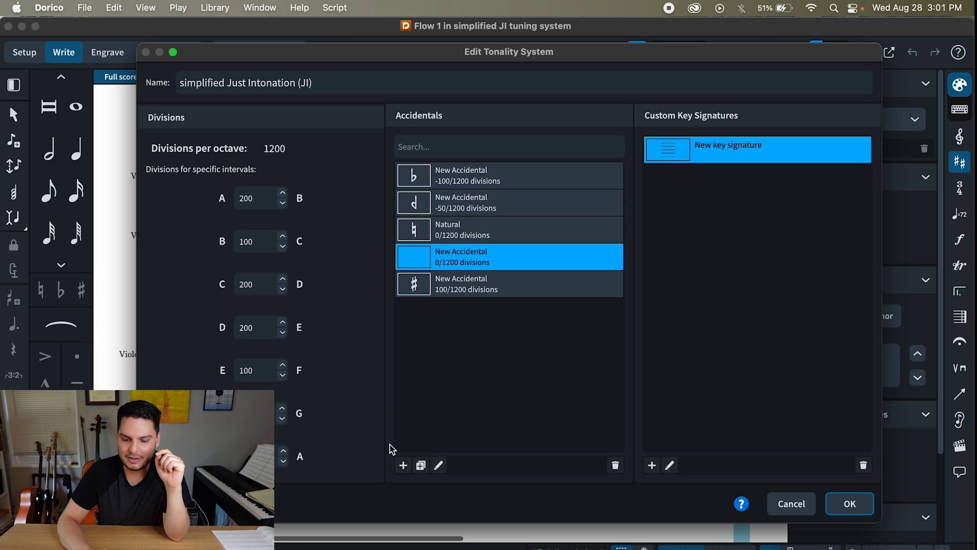
pyautogui.click(438, 465)
pyautogui.click(789, 243)
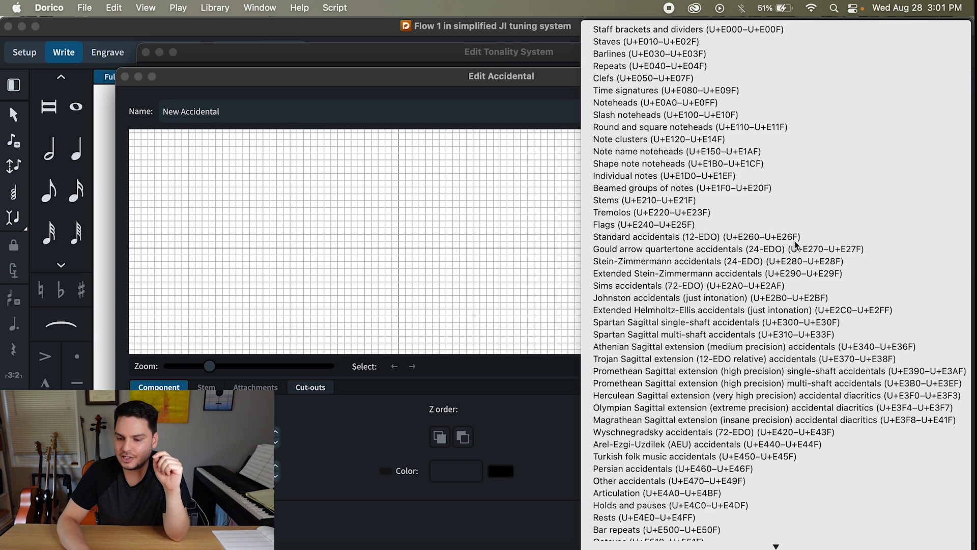
pyautogui.click(716, 269)
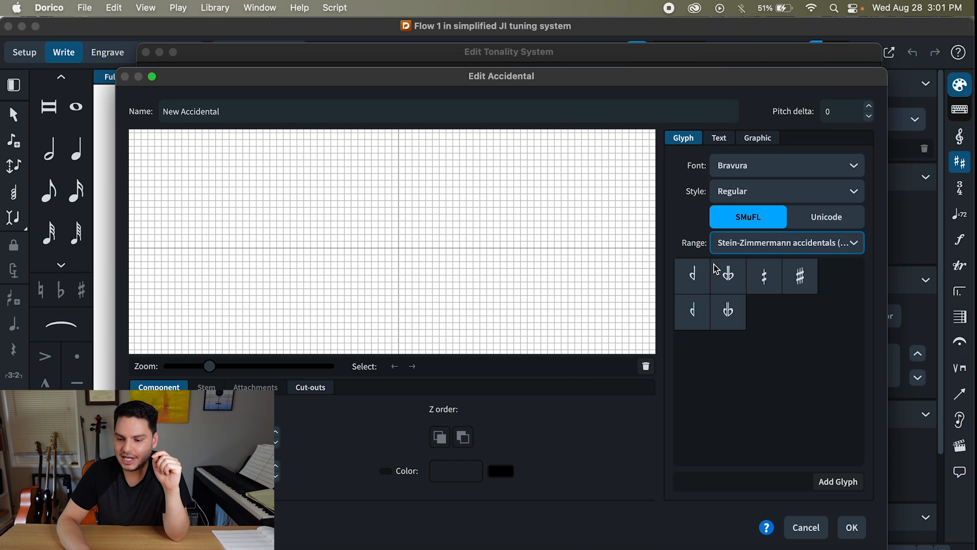
pyautogui.click(767, 284)
pyautogui.click(829, 480)
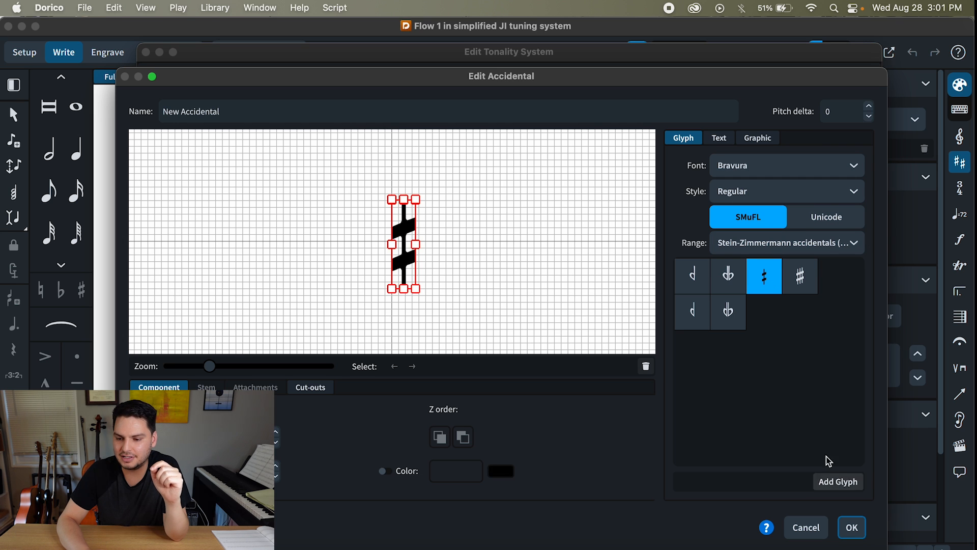
pyautogui.click(829, 112)
pyautogui.write('50')
pyautogui.press('Tab')
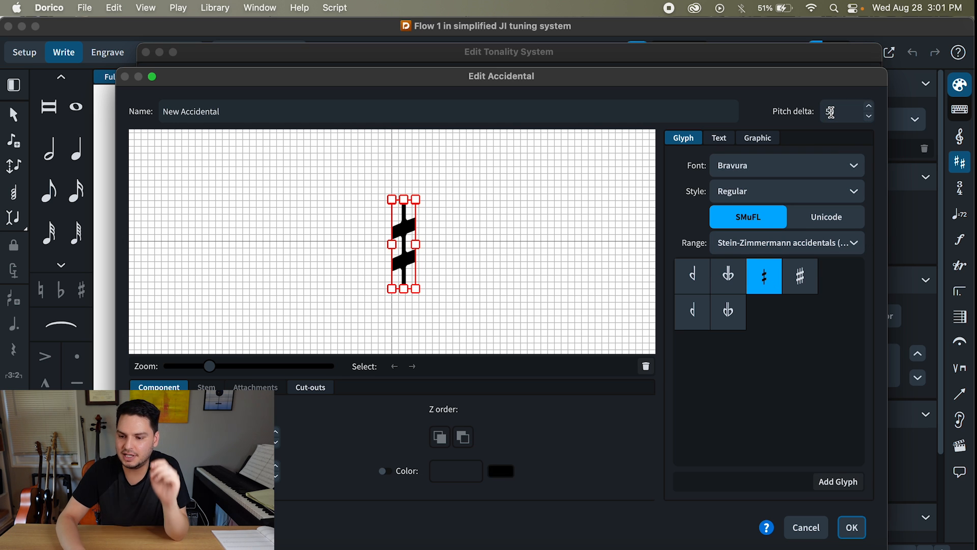
pyautogui.click(852, 528)
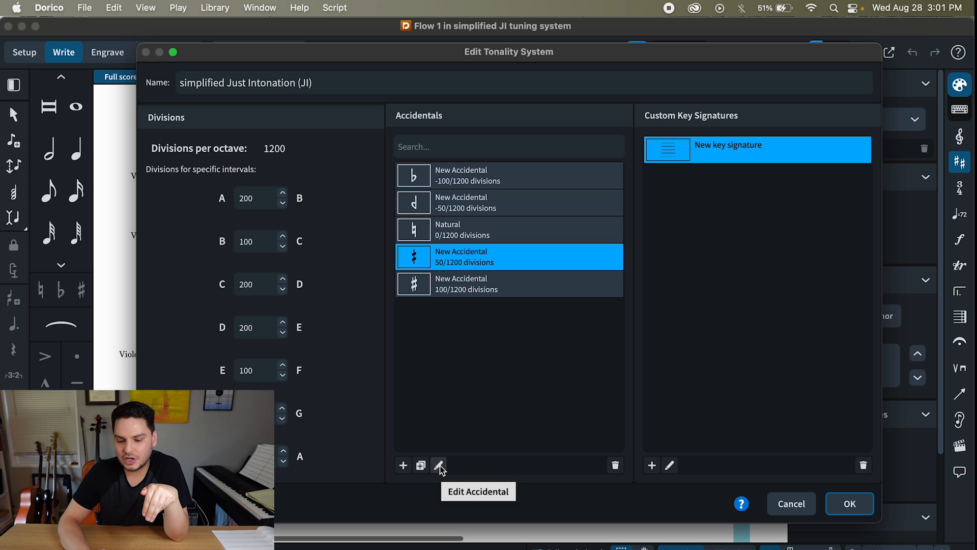
# Add an accidental using the three-stem sharp glyph from the Stein-Zimmermann accidentals (24-EDO) range, with a pitch delta of 150.
pyautogui.click(403, 465)
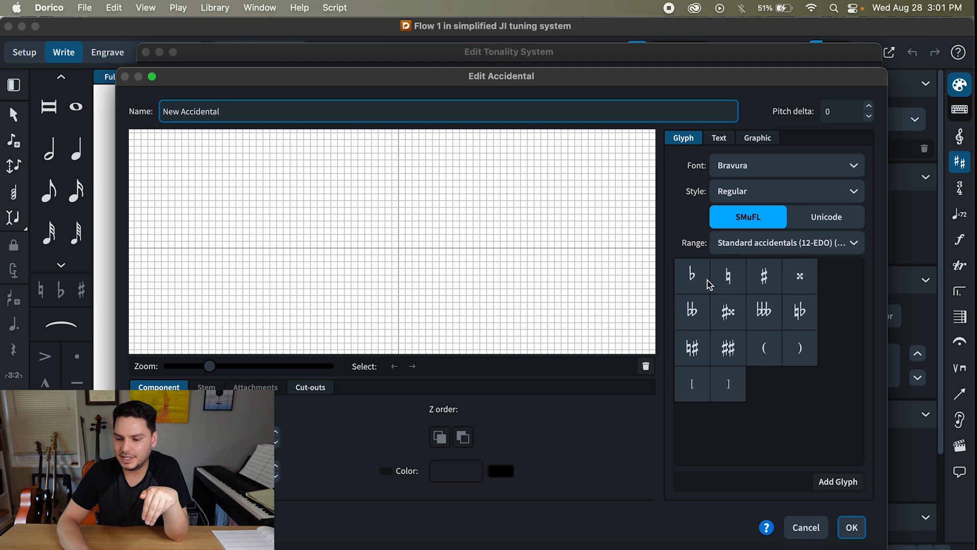
pyautogui.click(779, 243)
pyautogui.click(783, 261)
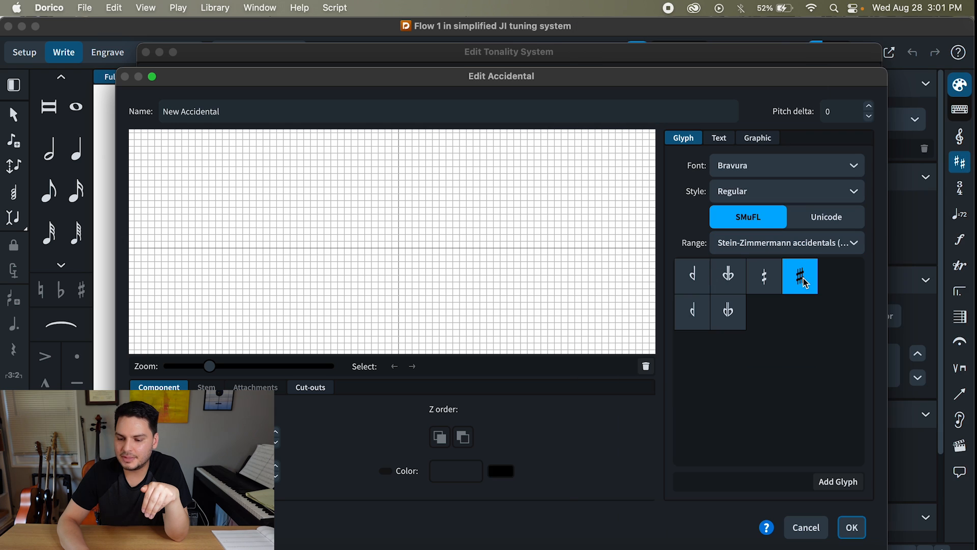
pyautogui.click(829, 480)
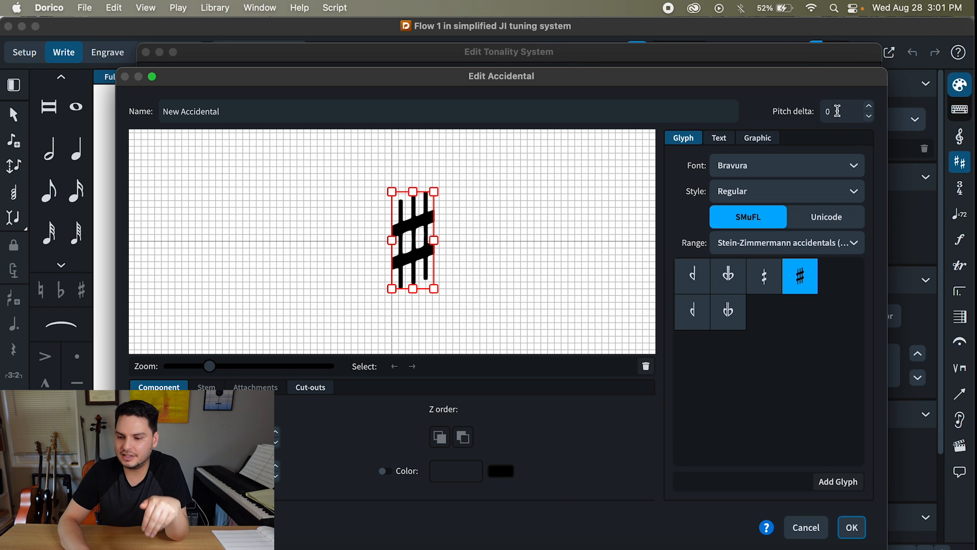
pyautogui.click(836, 113)
pyautogui.write('150')
pyautogui.click(837, 367)
pyautogui.click(850, 526)
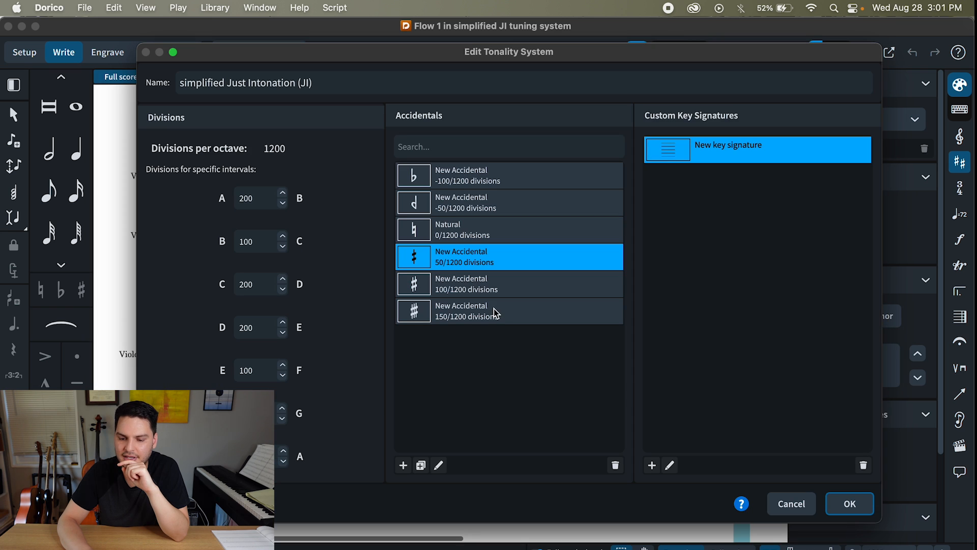
# Add an accidental using the joined reversed-flat-and-flat glyph from the Stein-Zimmermann accidentals (24-EDO) range, with a pitch delta of -150.
pyautogui.click(403, 465)
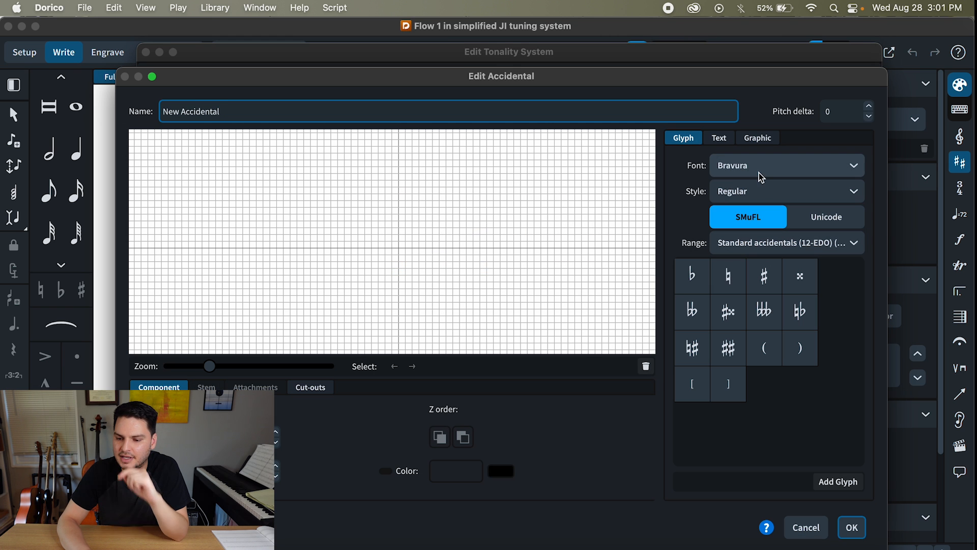
pyautogui.click(769, 245)
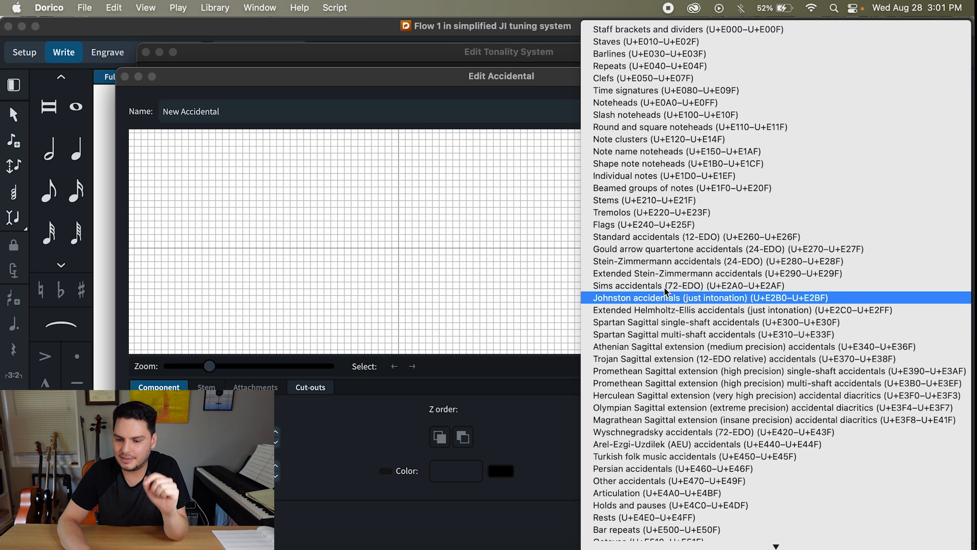
pyautogui.click(672, 262)
pyautogui.click(722, 276)
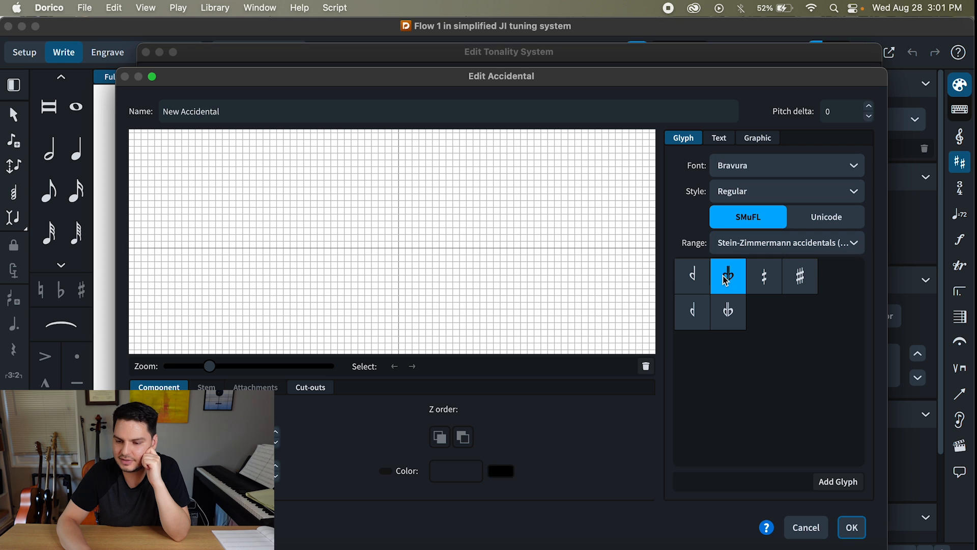
pyautogui.click(833, 108)
pyautogui.click(838, 481)
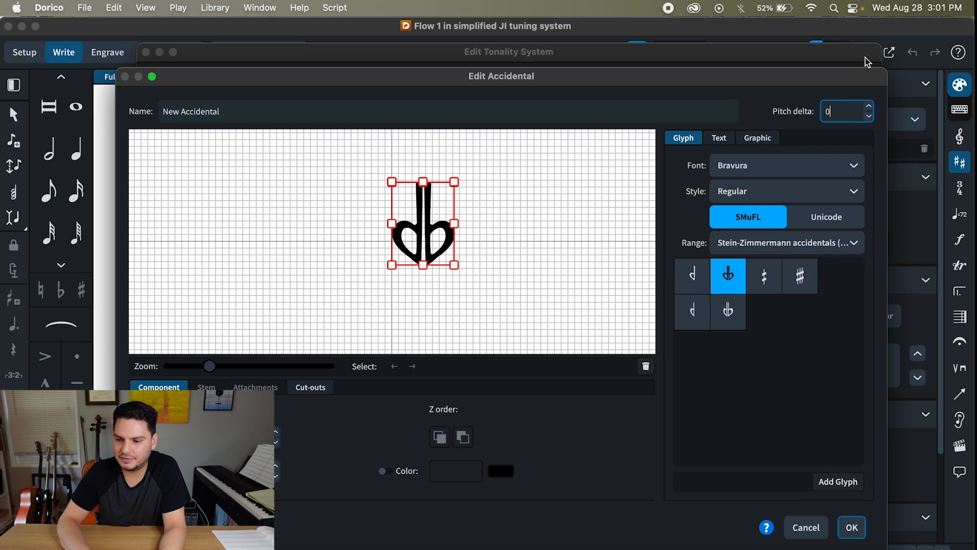
pyautogui.write('-150')
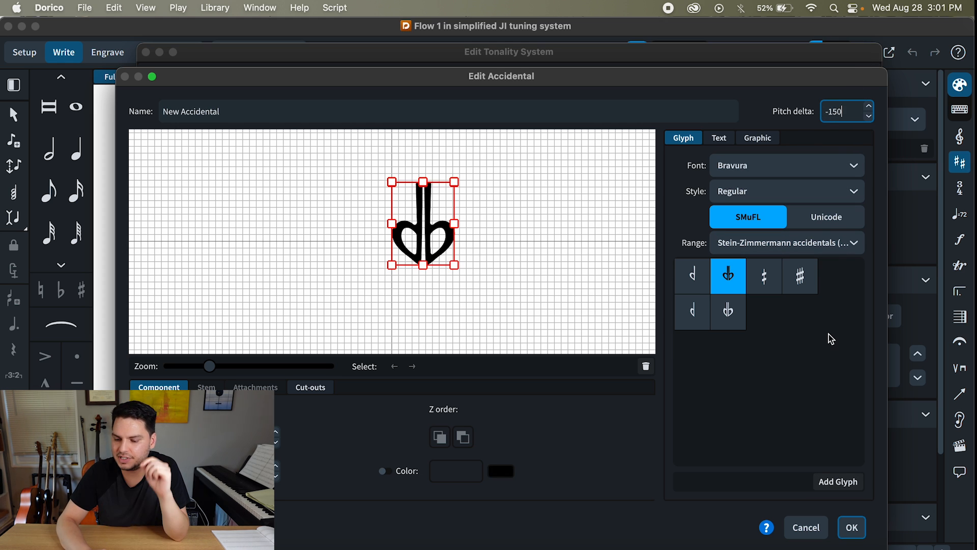
pyautogui.click(850, 528)
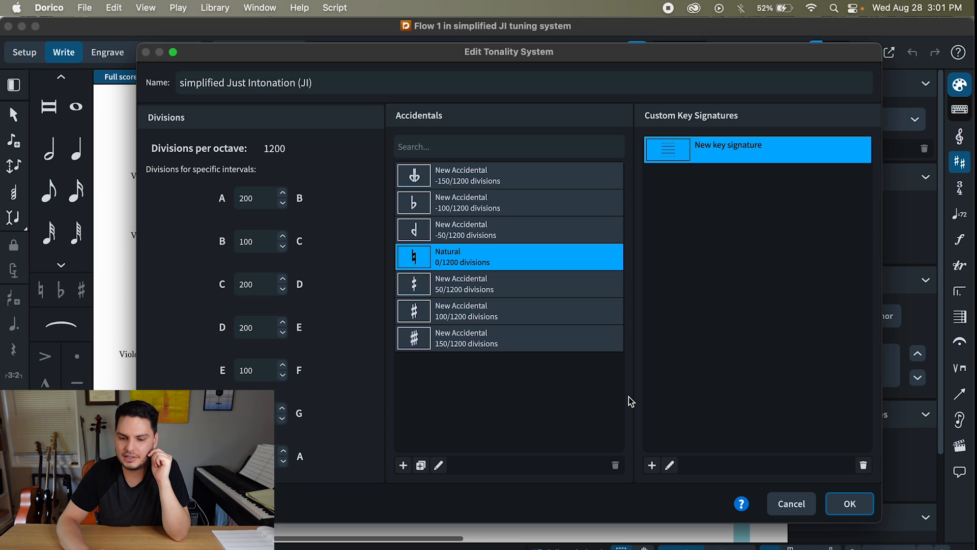
# Add an accidental using the down-arrow glyph from the HE-LAMH font's Basic Latin range, with a pitch delta of -14.
pyautogui.click(402, 465)
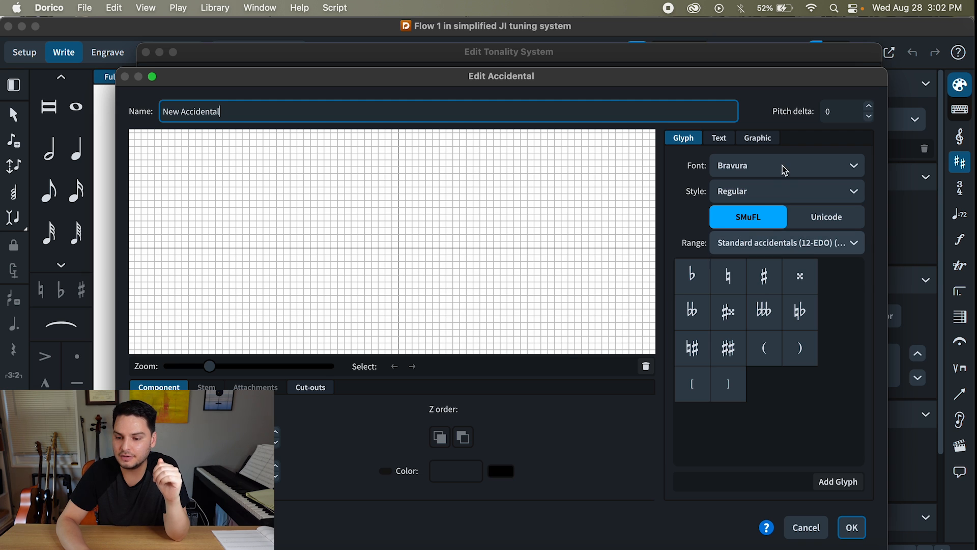
pyautogui.click(782, 167)
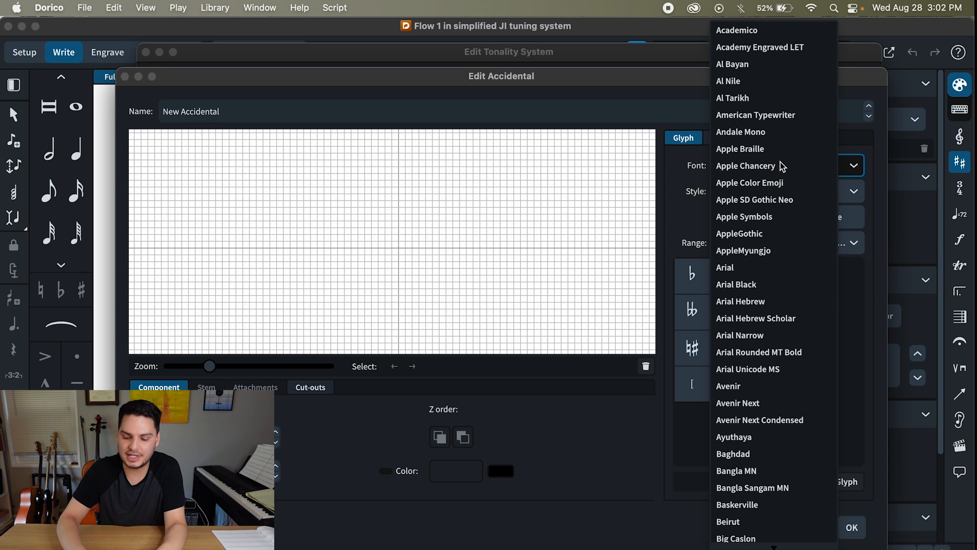
pyautogui.click(685, 181)
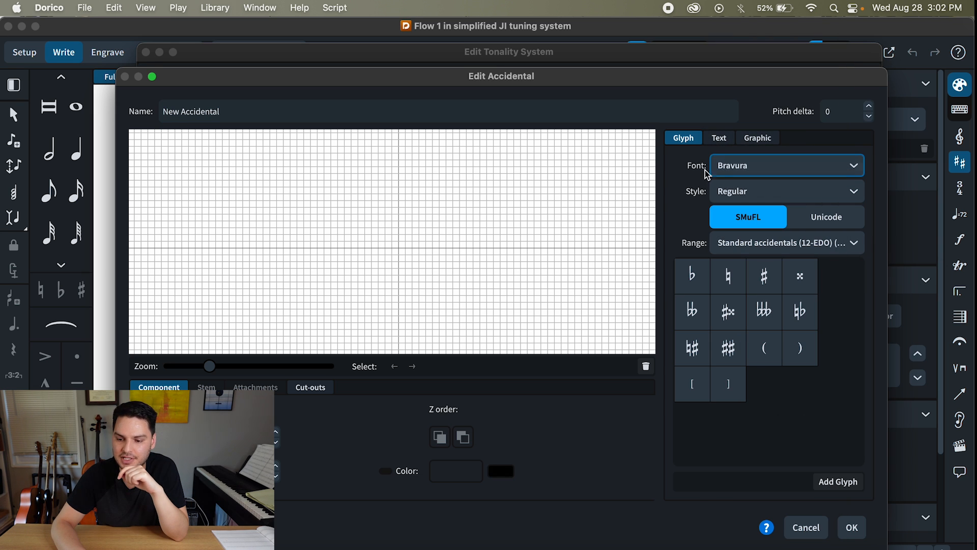
pyautogui.click(749, 173)
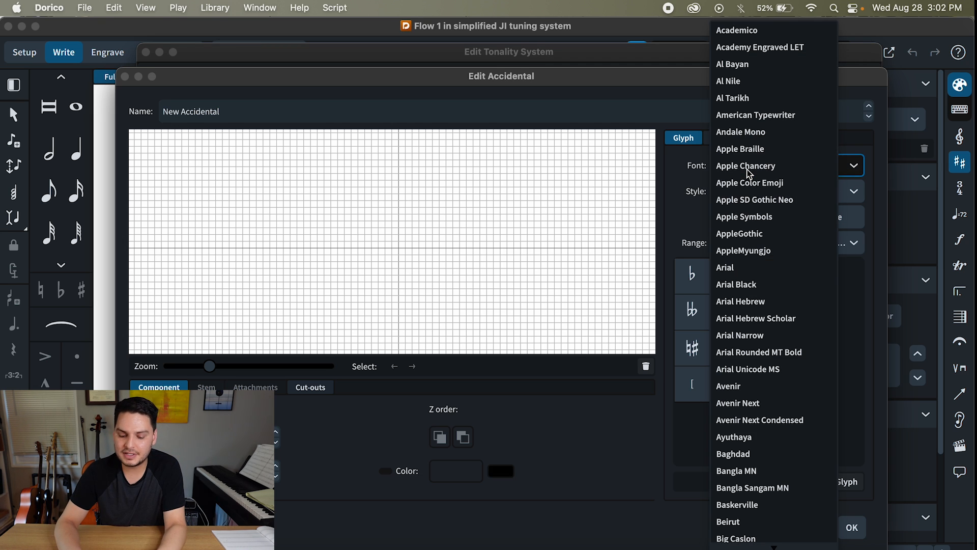
pyautogui.press('h')
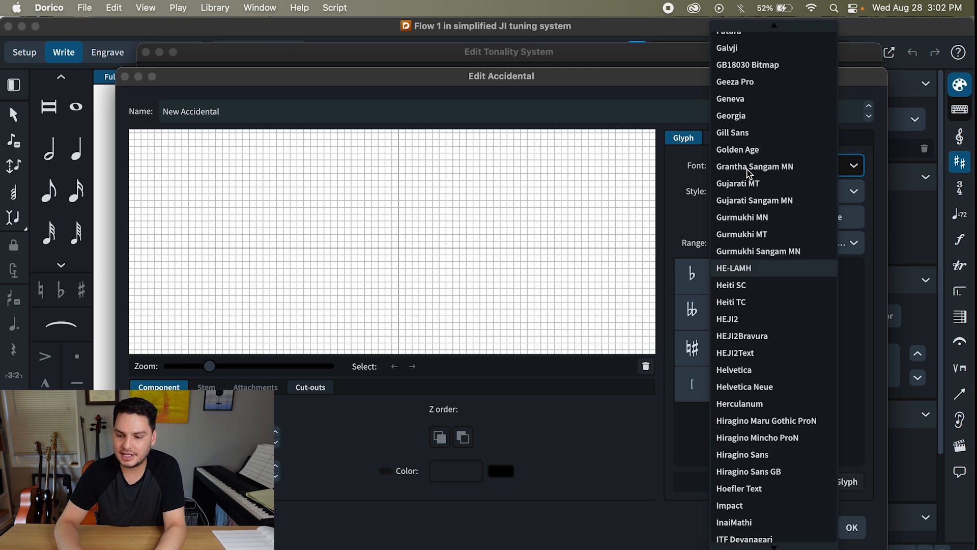
pyautogui.click(758, 270)
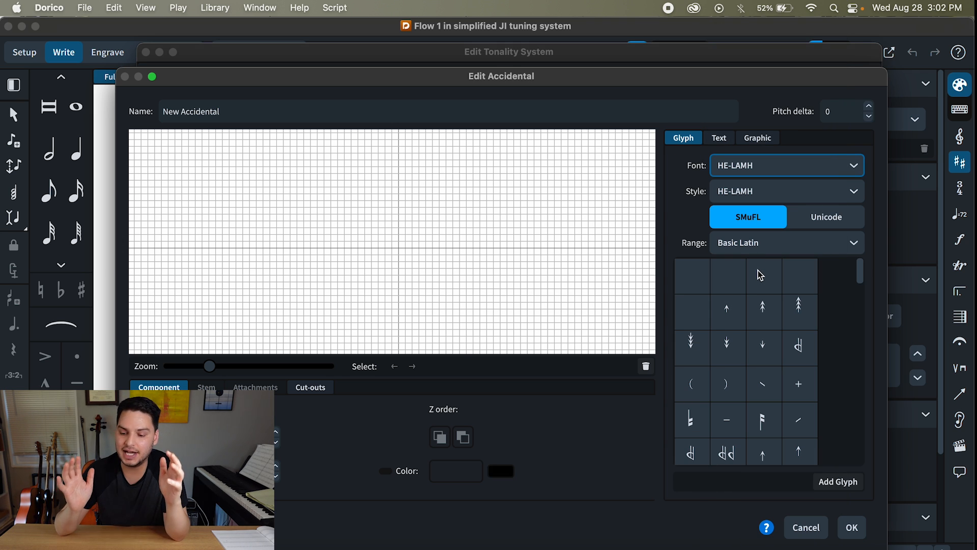
pyautogui.scroll(-5, 824, 395)
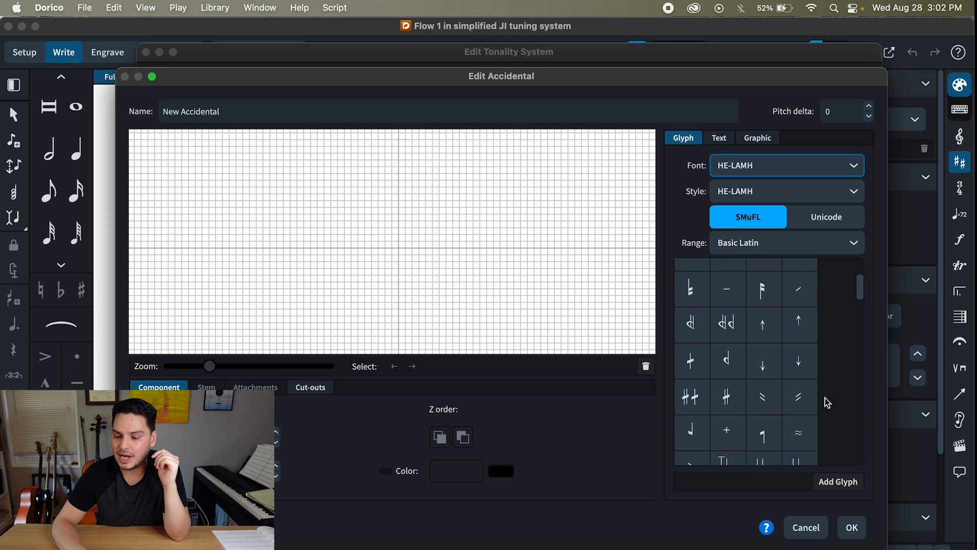
pyautogui.click(802, 366)
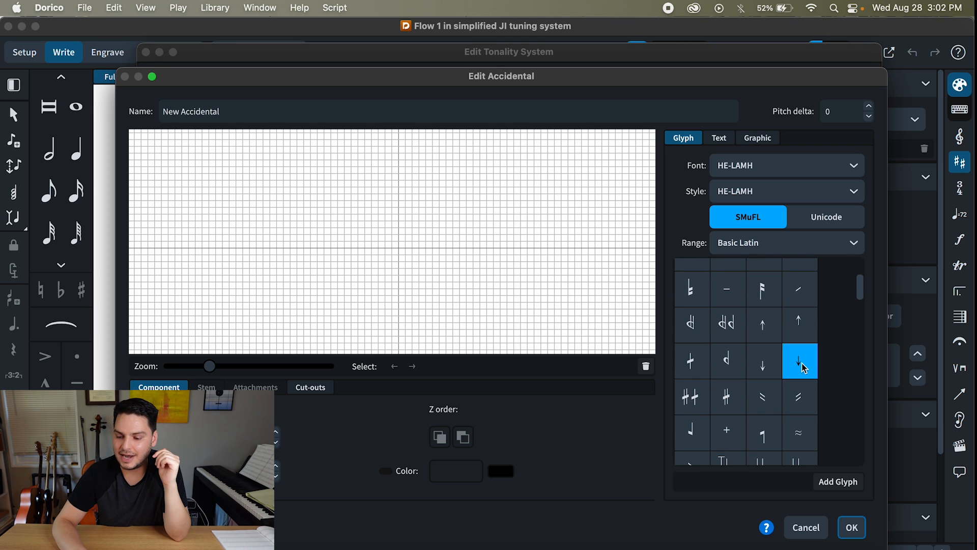
pyautogui.click(837, 480)
pyautogui.click(843, 112)
pyautogui.write('-14')
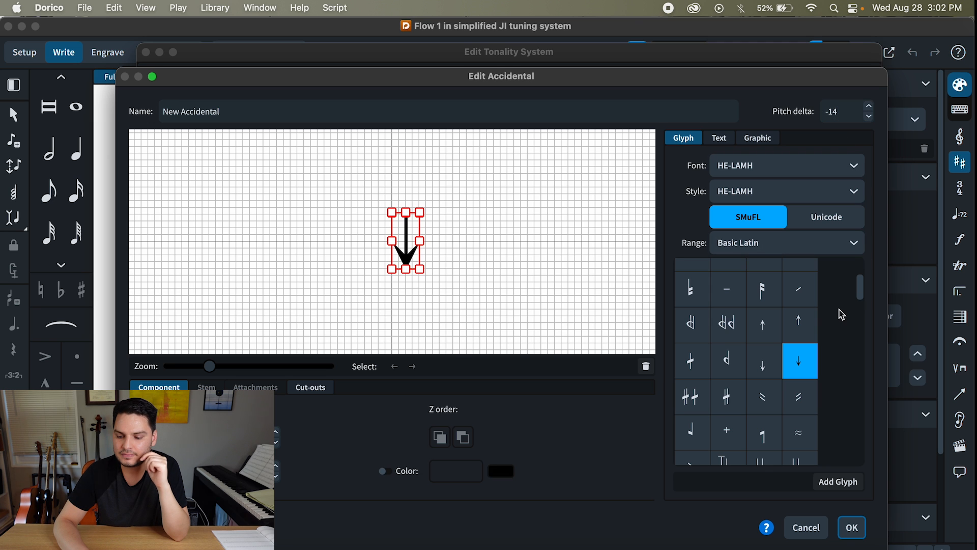
pyautogui.click(852, 527)
# Create another accidental and choose the up-arrow glyph from the HE-LAMH font's Basic Latin range for it.
pyautogui.click(406, 465)
pyautogui.click(758, 164)
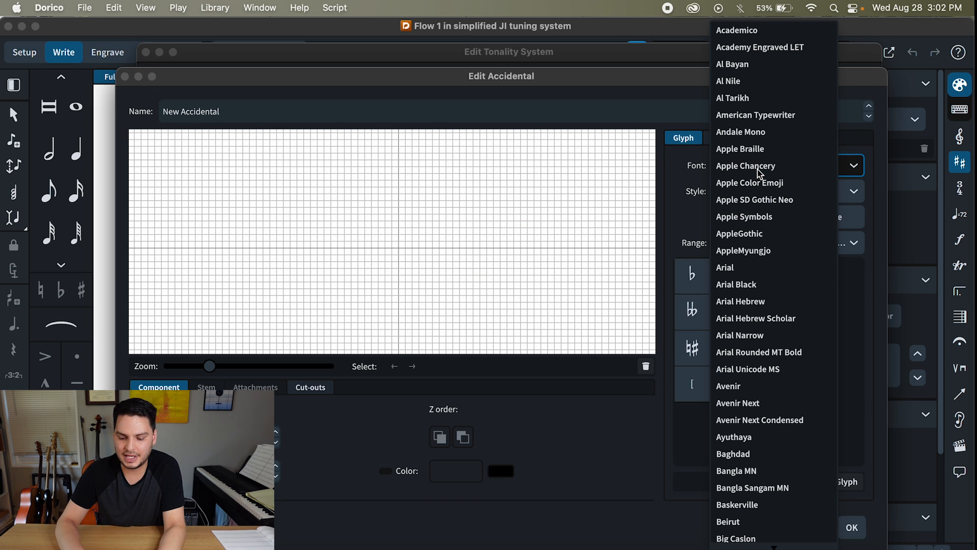
pyautogui.press('h')
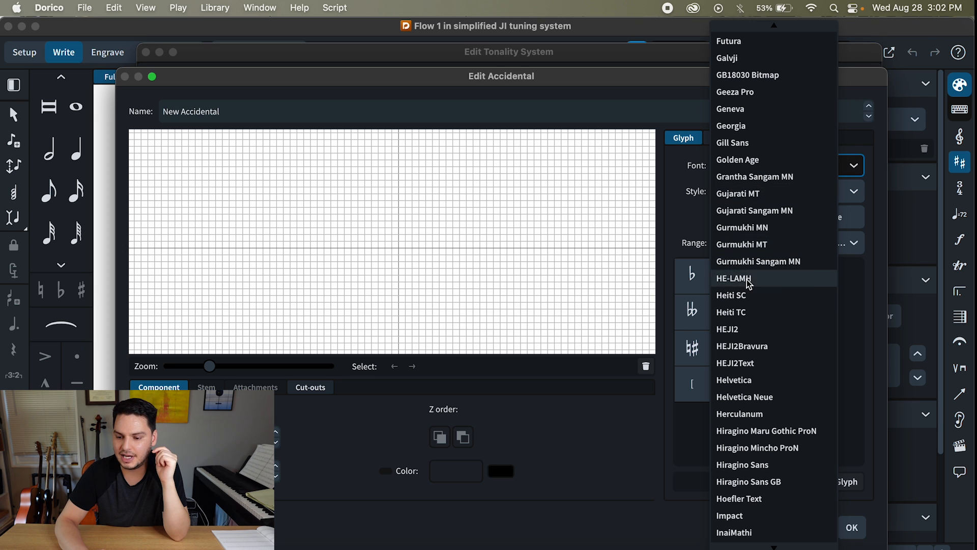
pyautogui.click(748, 279)
pyautogui.scroll(-10, 825, 331)
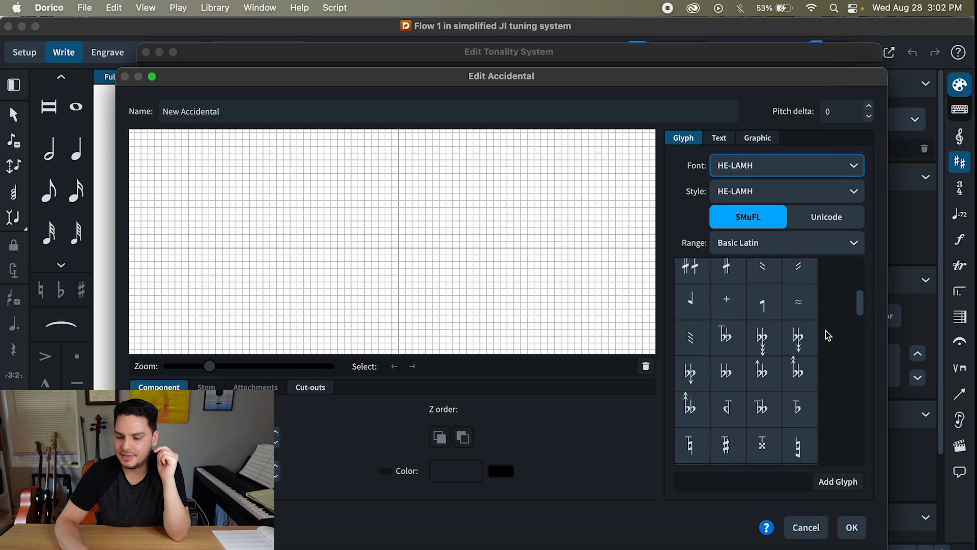
pyautogui.scroll(-2, 825, 331)
pyautogui.click(761, 306)
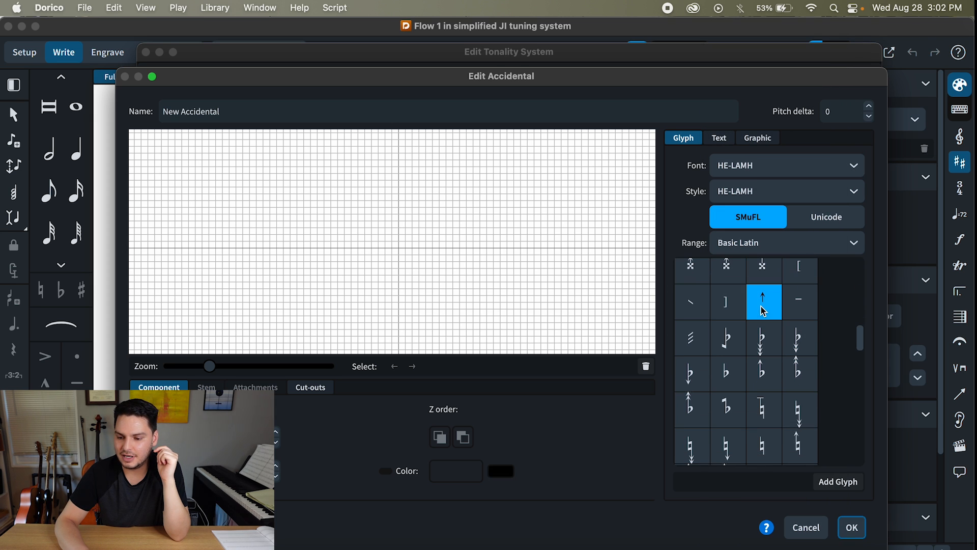
pyautogui.click(851, 532)
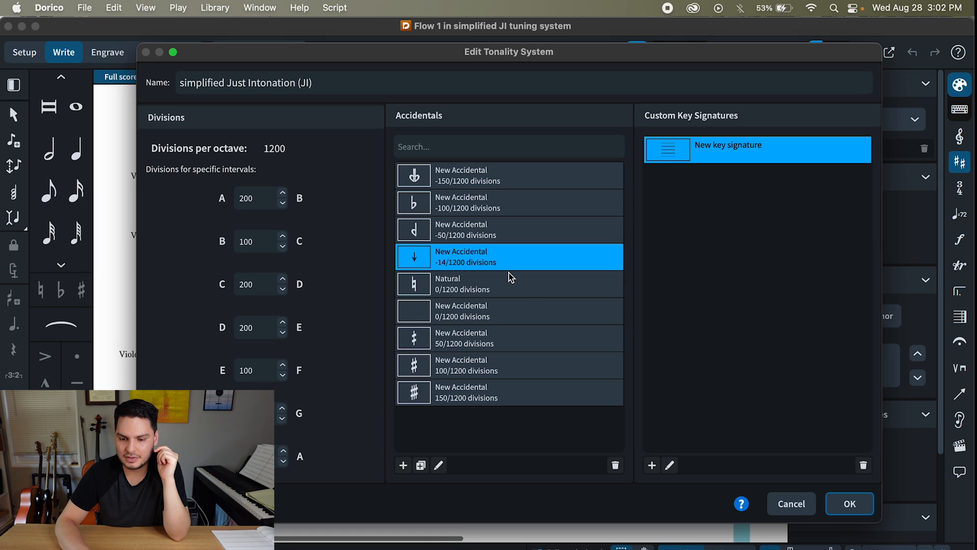
# Reopen the new blank accidental, give it the up-arrow glyph and set its pitch delta to 14.
pyautogui.doubleClick(455, 309)
pyautogui.doubleClick(837, 110)
pyautogui.write('14')
pyautogui.moveTo(402, 221); pyautogui.dragTo(402, 246)
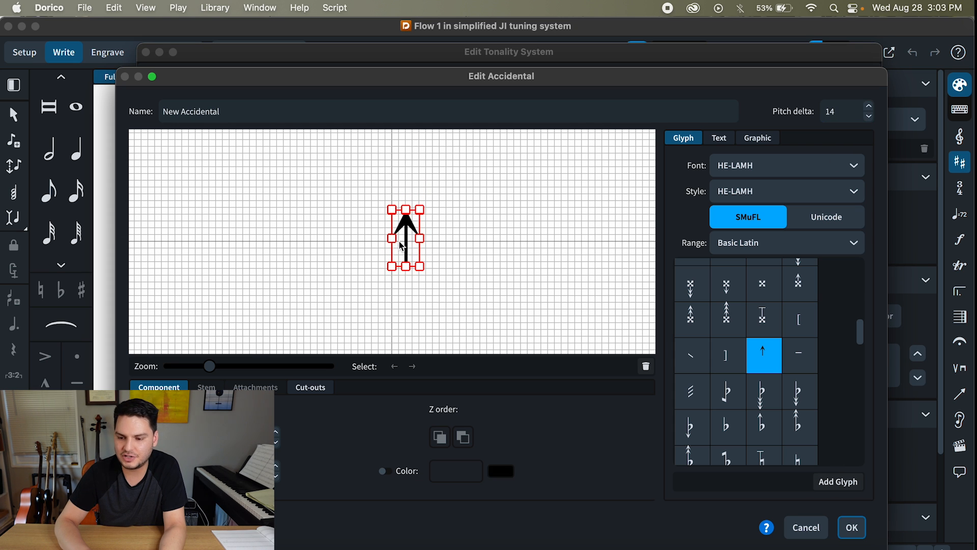
pyautogui.click(853, 528)
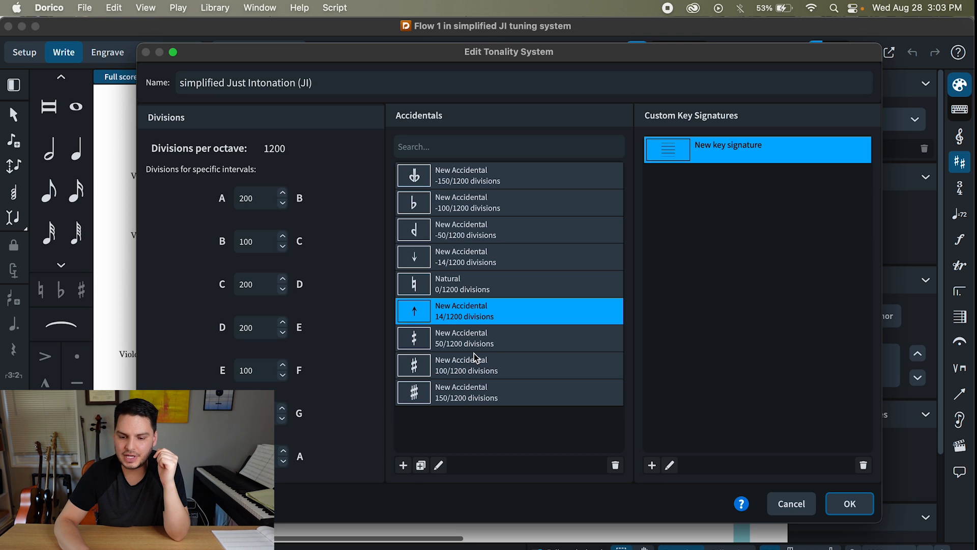
# Review the tonality system's accidentals one by one, checking each glyph and its pitch delta from lowest to highest.
pyautogui.click(474, 175)
pyautogui.press('Down')
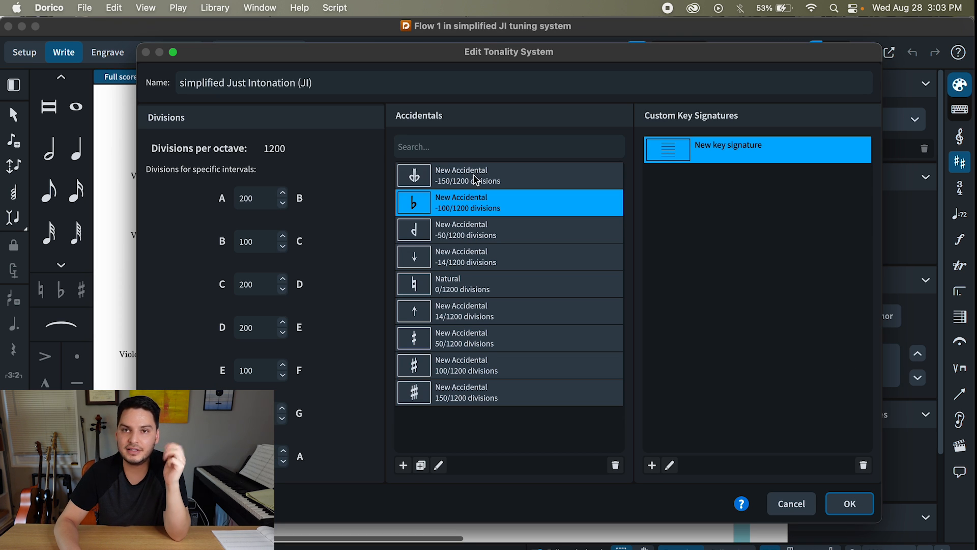
pyautogui.press('Down')
pyautogui.press('Down')
pyautogui.press('Down')
pyautogui.press('Down')
pyautogui.press('Down')
pyautogui.press('Down')
pyautogui.press('Down')
pyautogui.press('Up')
pyautogui.press('Up')
pyautogui.press('Up')
pyautogui.press('Up')
pyautogui.press('Up')
pyautogui.press('Up')
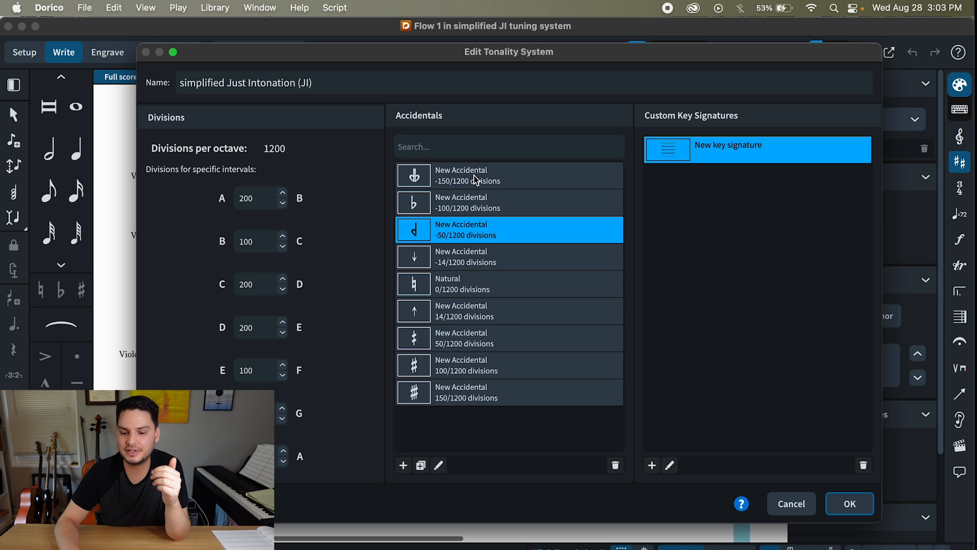
pyautogui.click(475, 175)
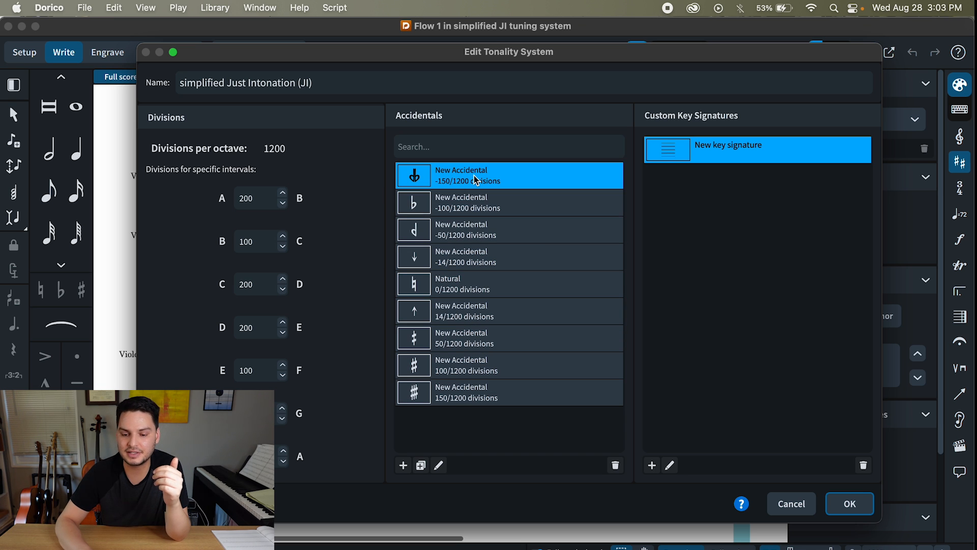
# Create a new accidental and add the flat glyph from Bravura's standard accidentals (12-EDO) range.
pyautogui.click(403, 465)
pyautogui.click(693, 279)
pyautogui.click(835, 483)
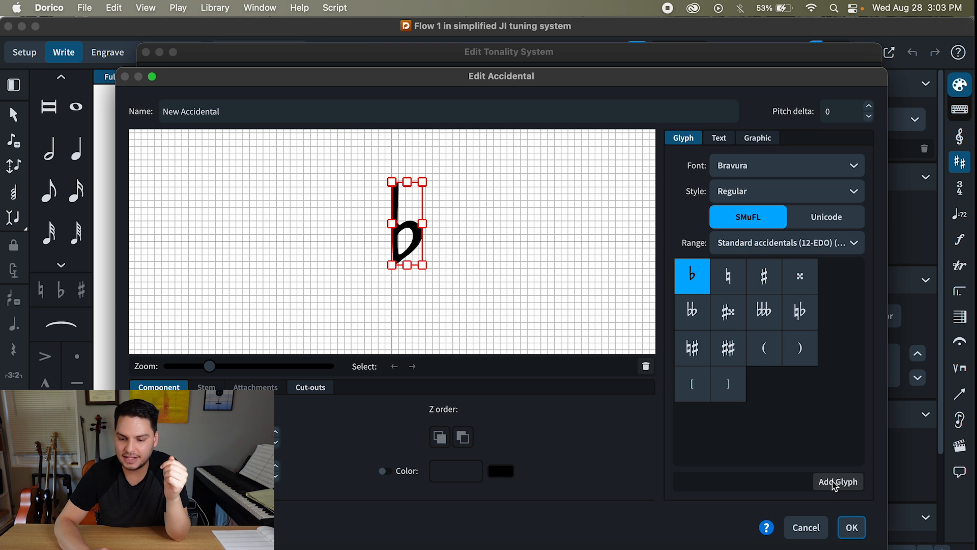
# Add the HE-LAMH font's Basic Latin down-arrow glyph to the accidental and align it beneath the flat's stem.
pyautogui.click(753, 165)
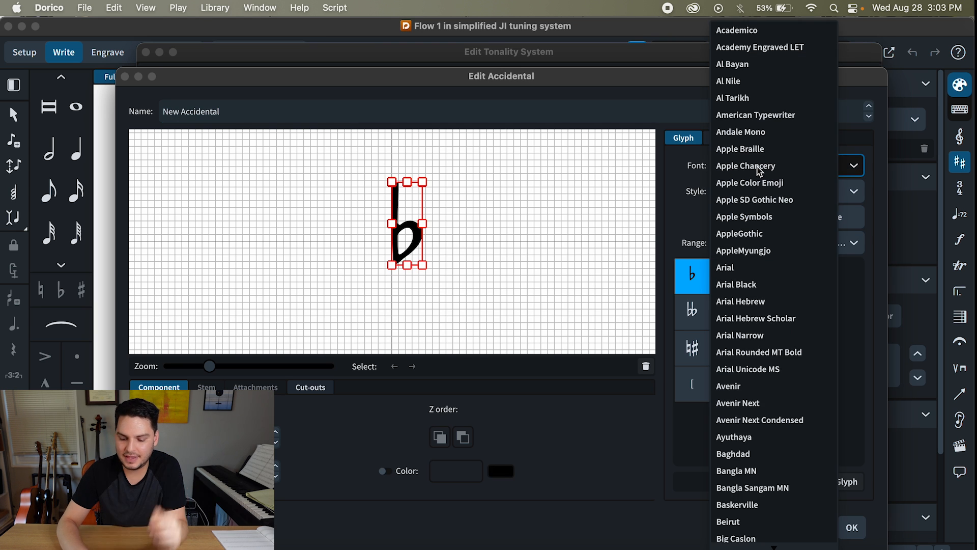
pyautogui.press('h')
pyautogui.click(752, 269)
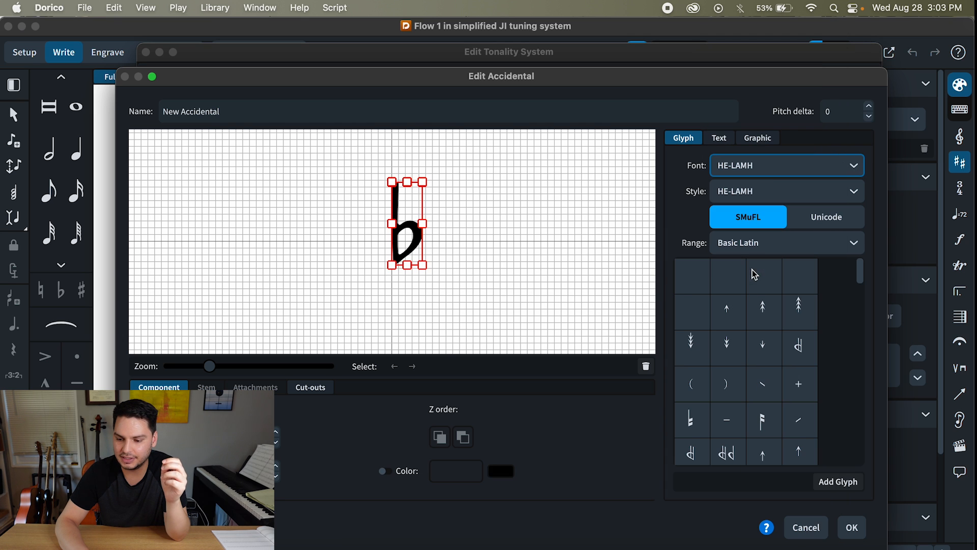
pyautogui.scroll(-5, 817, 381)
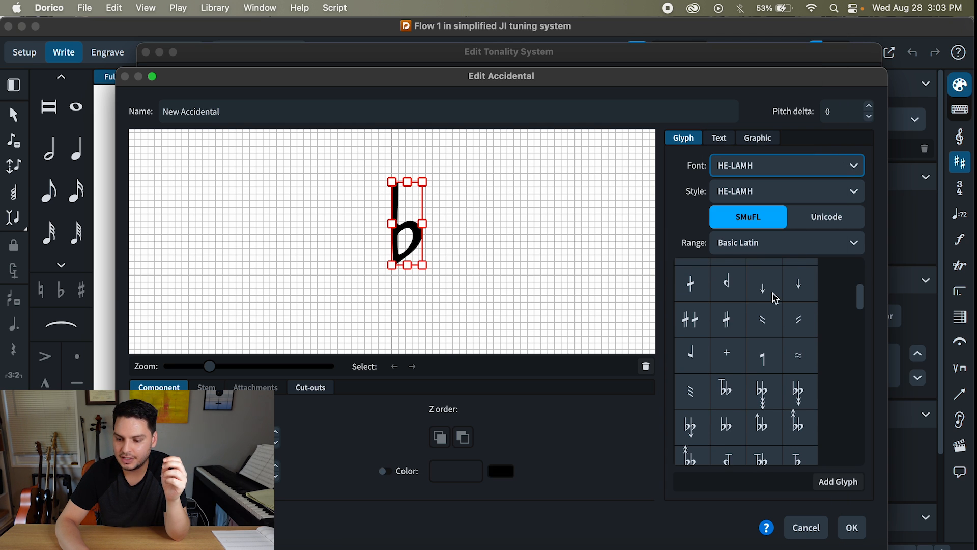
pyautogui.click(773, 294)
pyautogui.click(834, 479)
pyautogui.moveTo(437, 266); pyautogui.dragTo(396, 267)
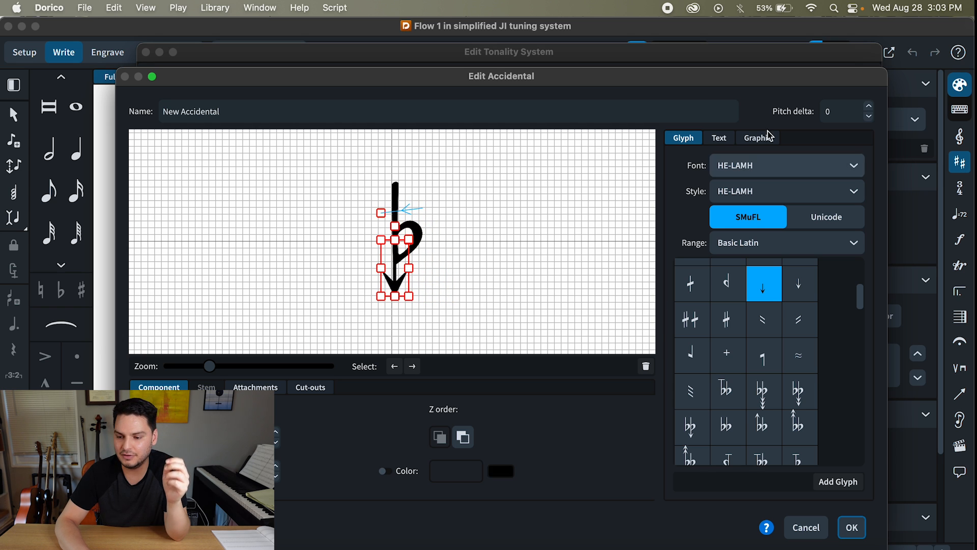
# Set the down-arrow flat's pitch delta to -114 and save the accidental.
pyautogui.click(837, 108)
pyautogui.write('-11')
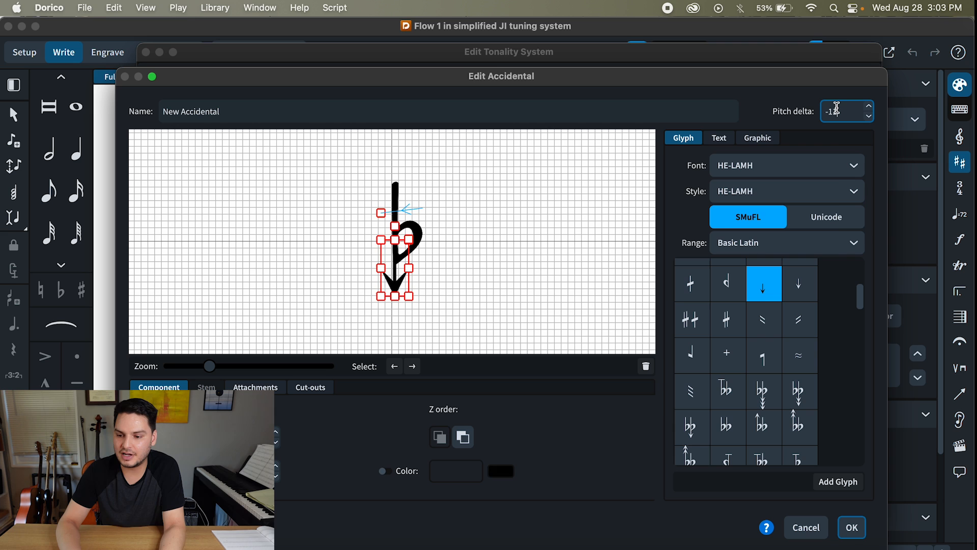
pyautogui.write('4')
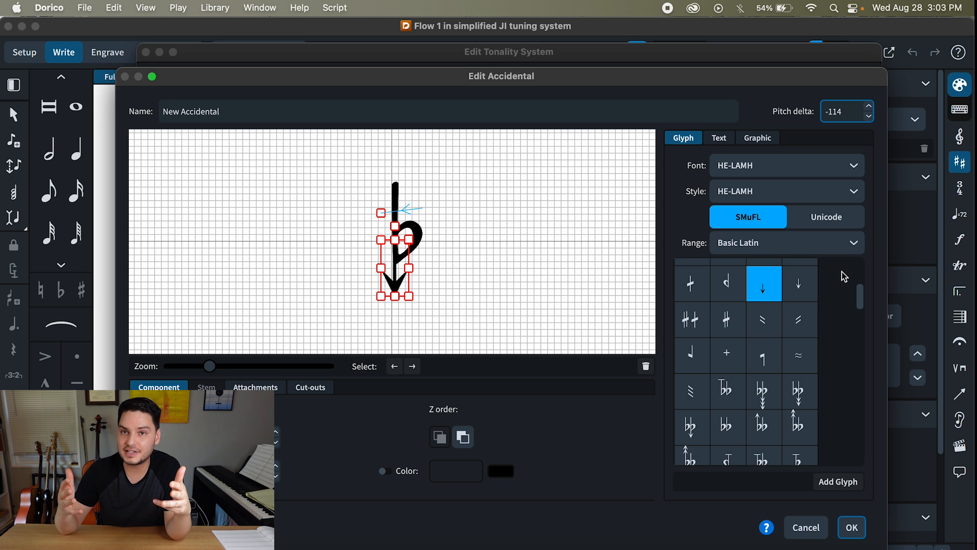
pyautogui.click(851, 493)
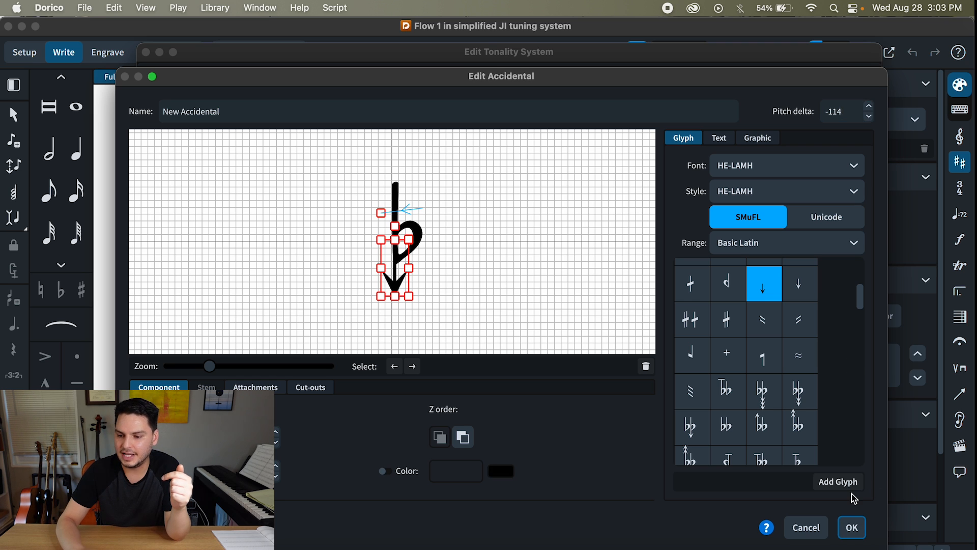
pyautogui.click(852, 526)
pyautogui.click(446, 199)
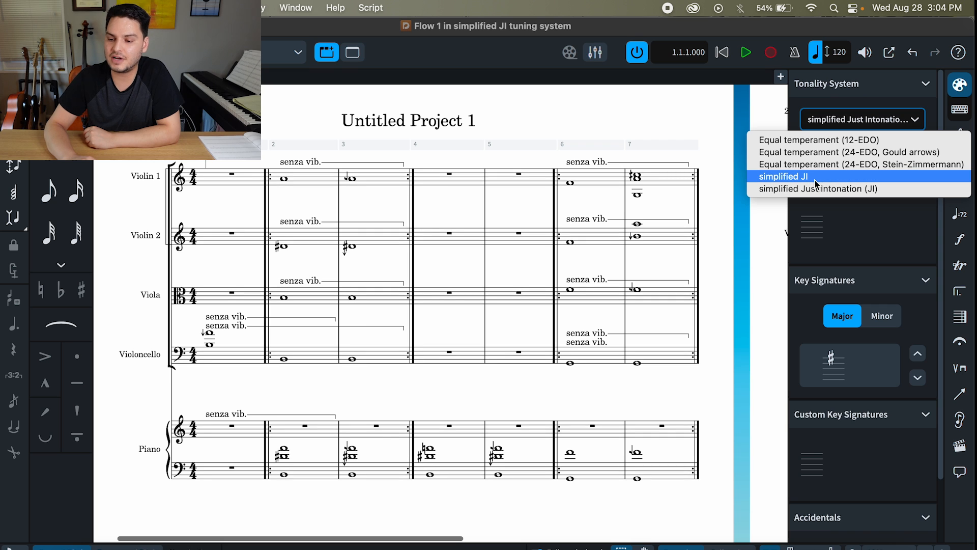
# Switch the tonality system to simplified JI and bring its accidentals into view.
pyautogui.click(814, 178)
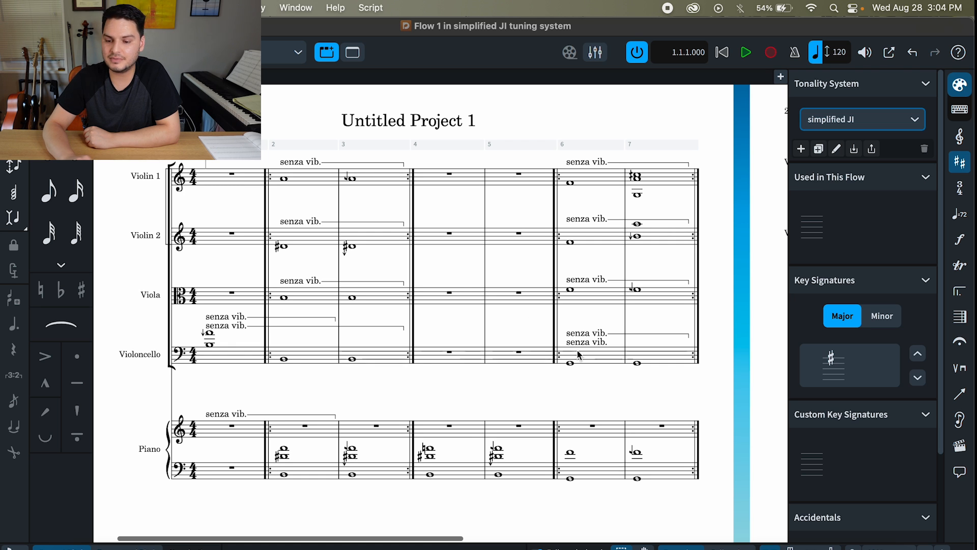
pyautogui.scroll(-3, 865, 356)
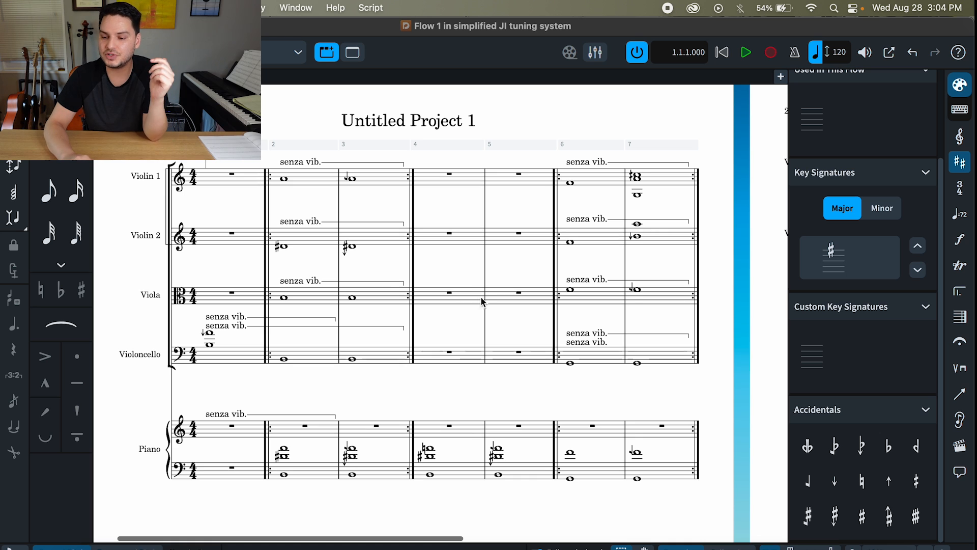
pyautogui.scroll(3, 872, 236)
pyautogui.scroll(-3, 873, 232)
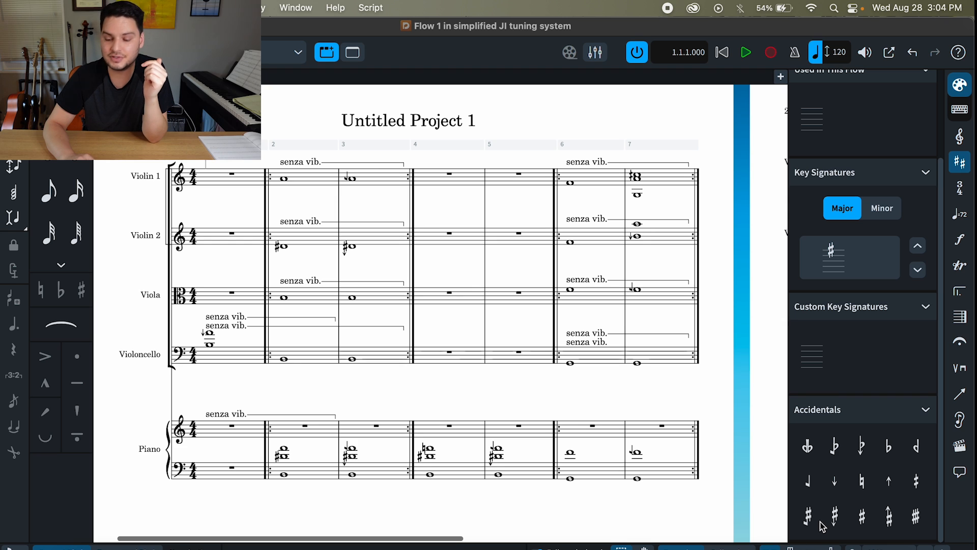
# Examine the first five accidentals of the simplified JI system by marking and unmarking each one.
pyautogui.click(808, 445)
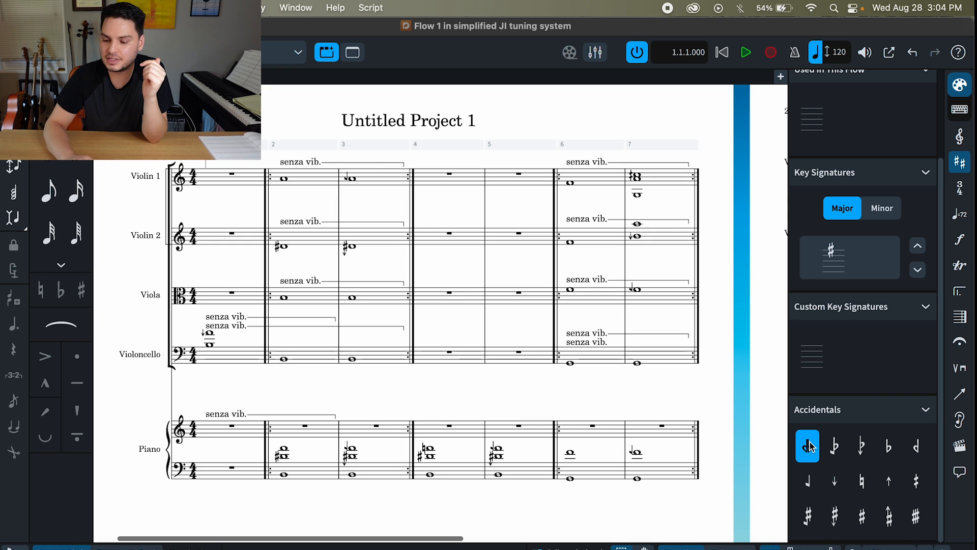
pyautogui.click(839, 447)
pyautogui.click(863, 447)
pyautogui.click(888, 447)
pyautogui.click(902, 448)
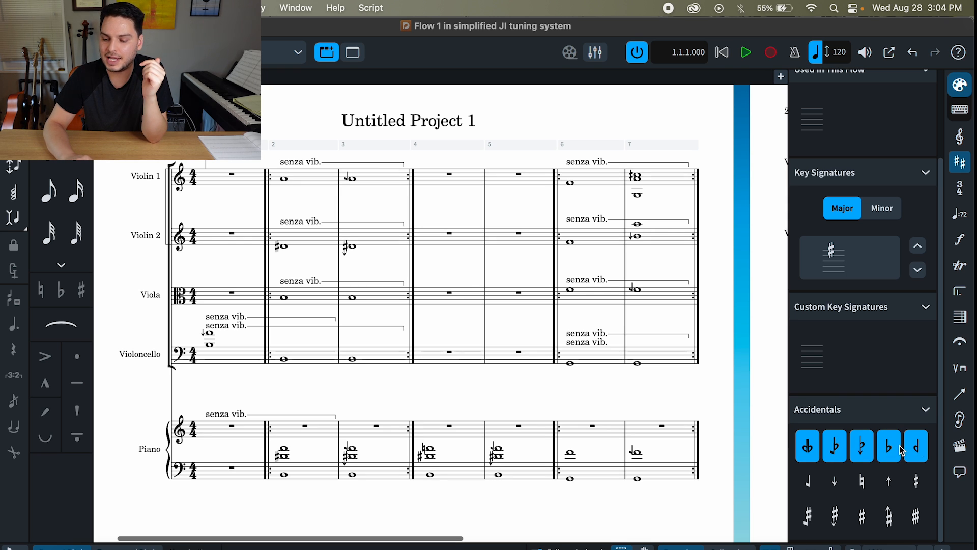
pyautogui.click(808, 446)
pyautogui.click(835, 446)
pyautogui.click(861, 446)
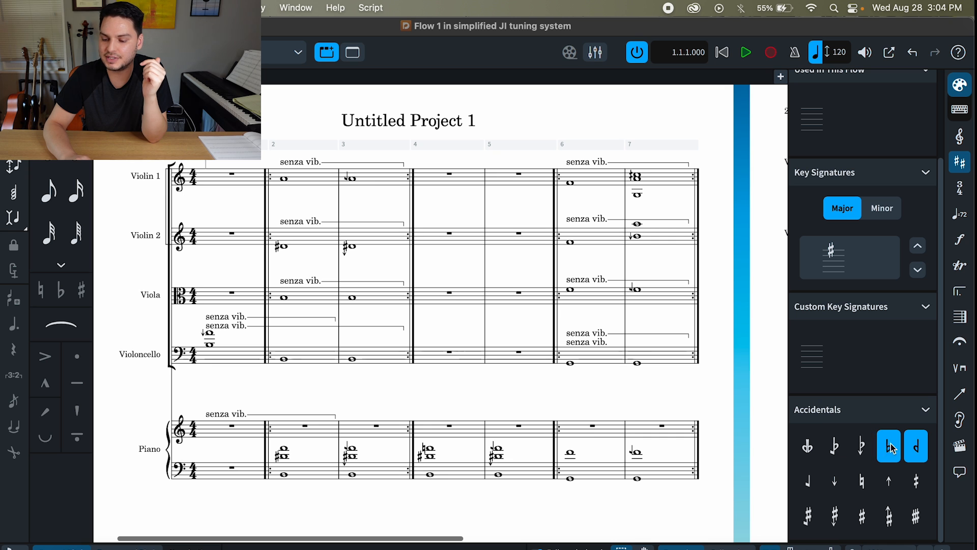
pyautogui.click(888, 445)
pyautogui.click(916, 446)
# Open the simplified JI tonality system's settings and review its accidentals and their pitch deltas, from the composite flats to the composite sharps.
pyautogui.scroll(3, 911, 442)
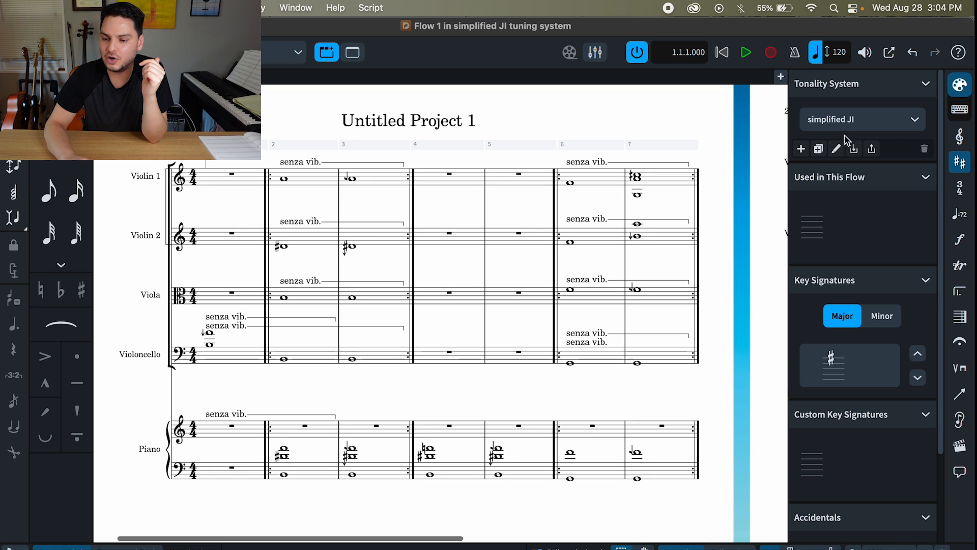
pyautogui.click(837, 148)
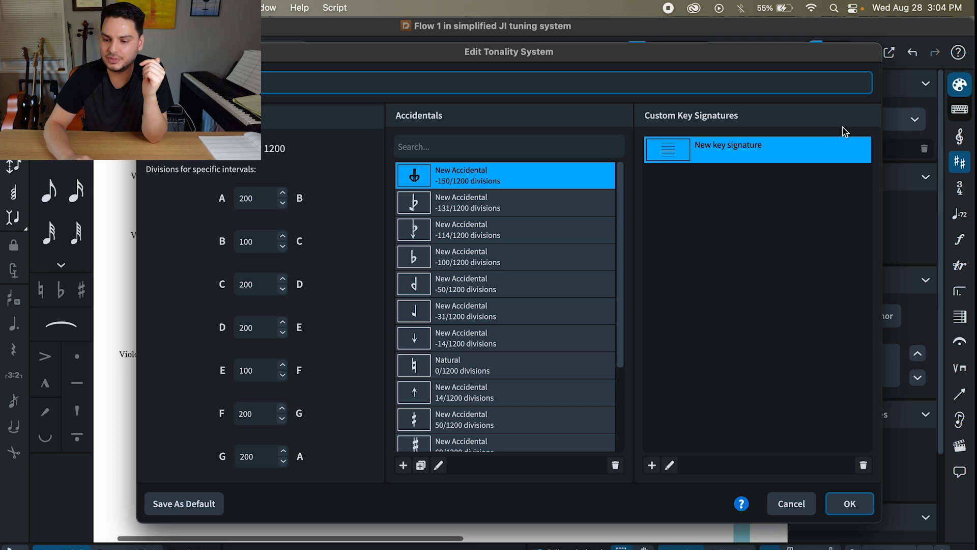
pyautogui.scroll(-1, 533, 179)
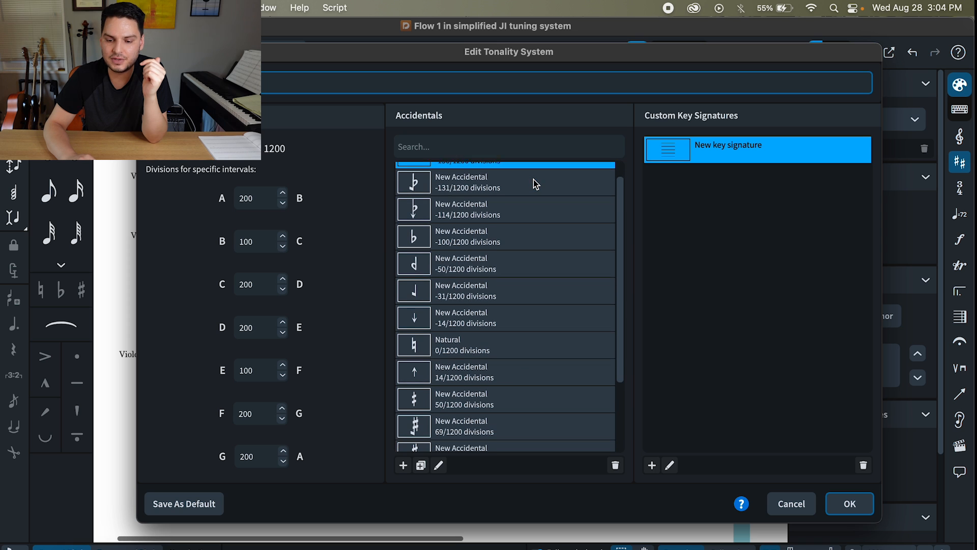
pyautogui.scroll(1, 492, 182)
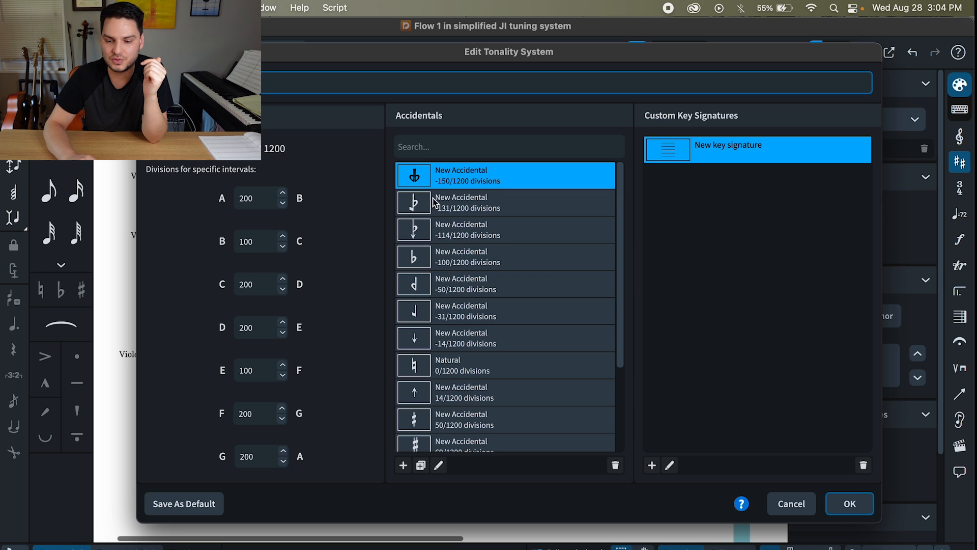
pyautogui.click(418, 203)
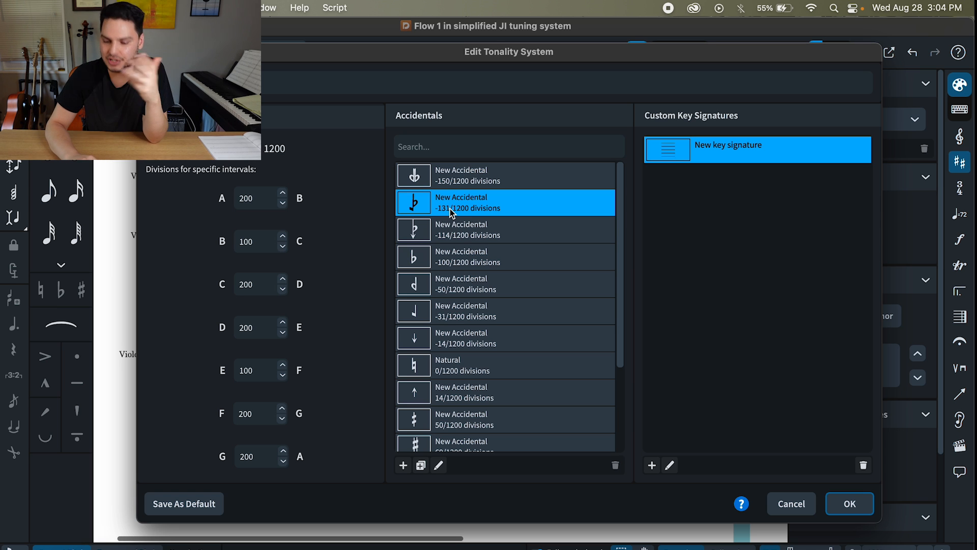
pyautogui.click(451, 311)
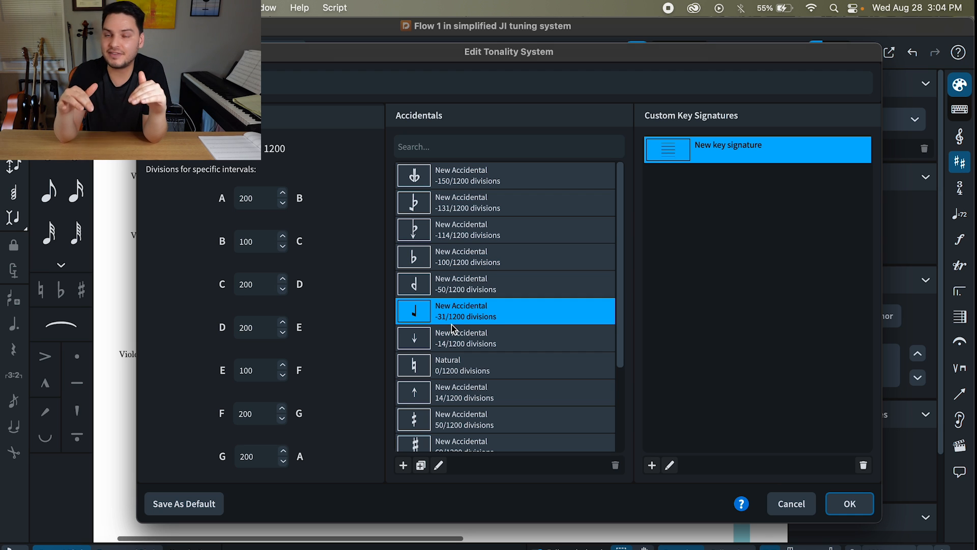
pyautogui.scroll(-3, 451, 325)
pyautogui.click(464, 340)
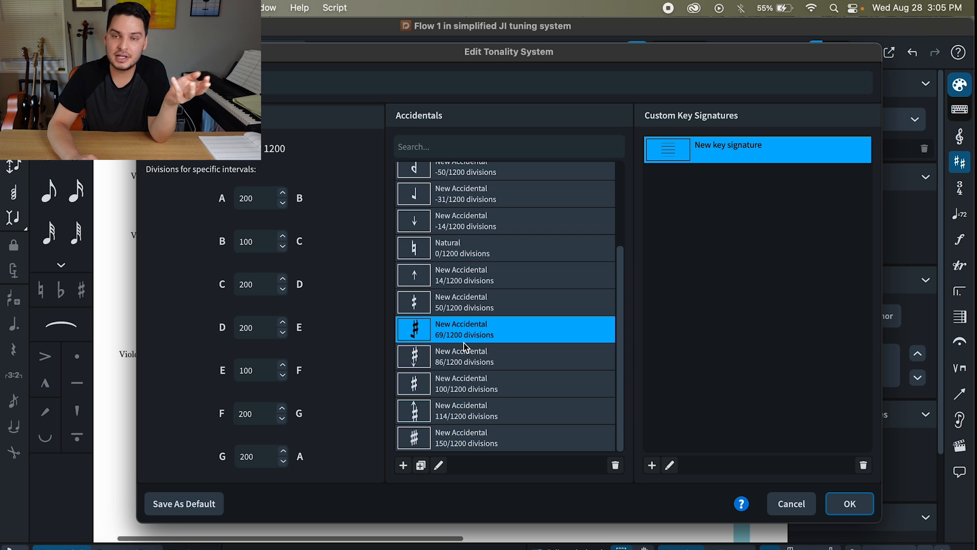
pyautogui.click(459, 353)
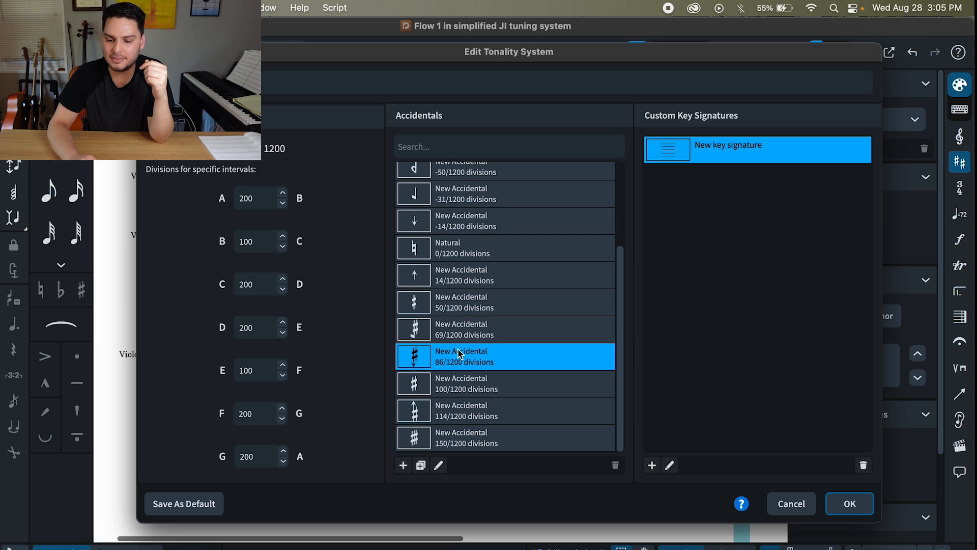
pyautogui.click(466, 391)
pyautogui.click(468, 416)
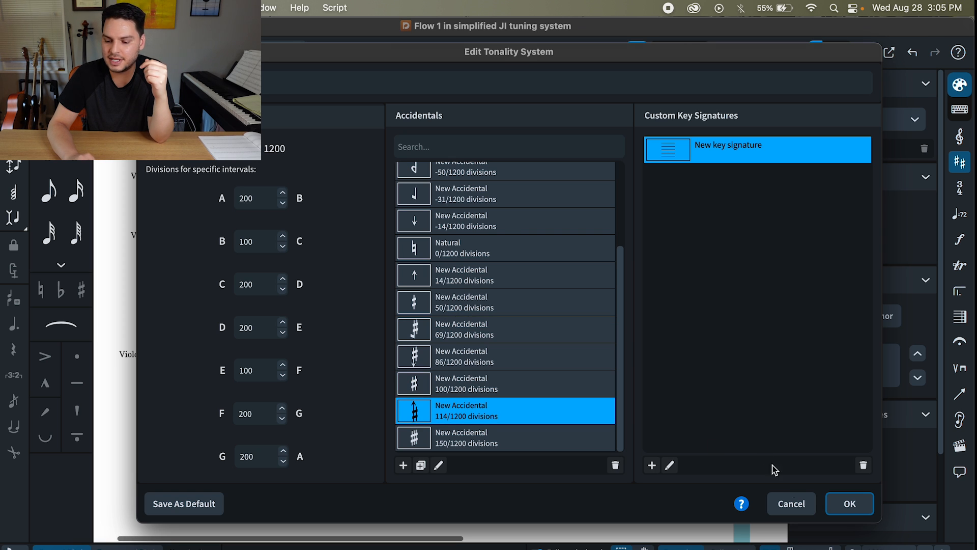
pyautogui.click(837, 501)
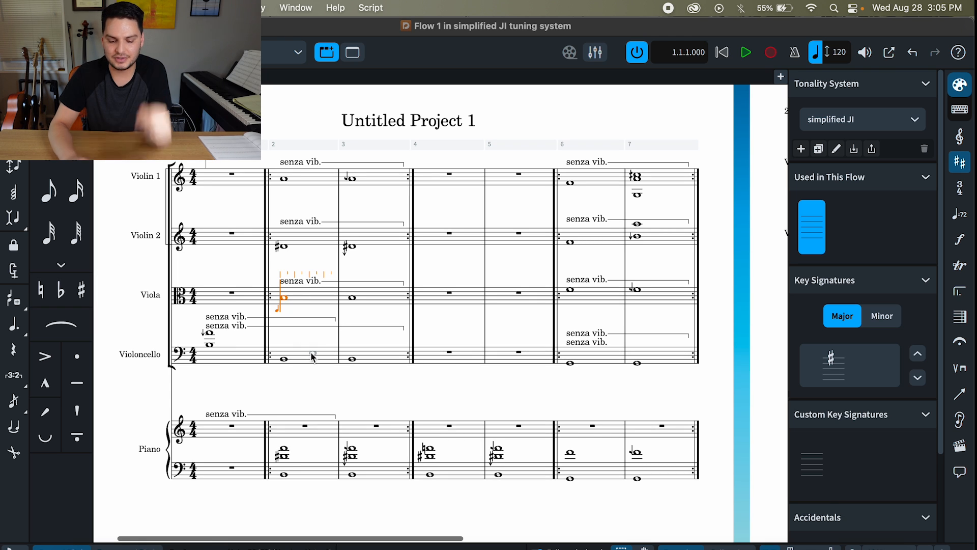
# Raise the viola's whole note in bar 2 through successive microtonal steps to a sharp note one staff position higher.
pyautogui.press('Escape')
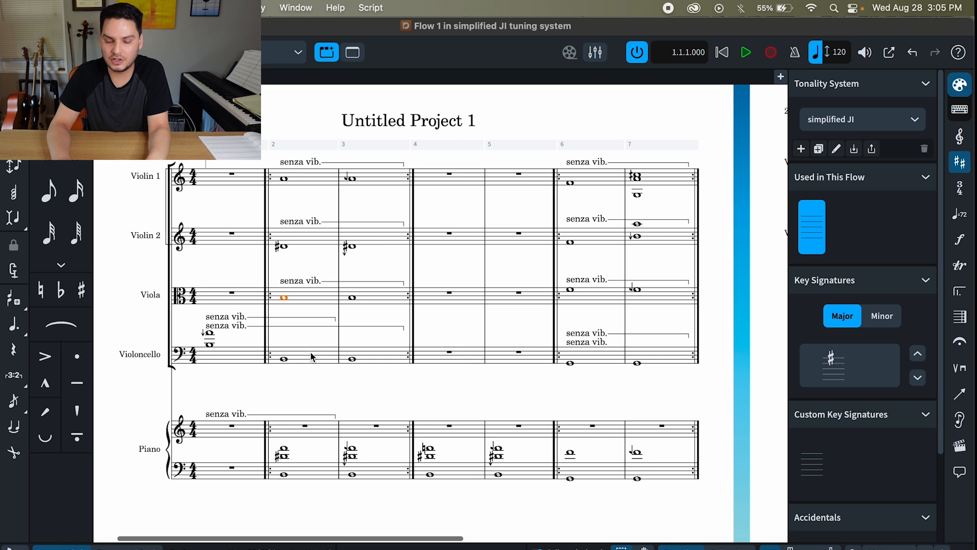
pyautogui.hotkey('shift', 'alt', 'Up')
pyautogui.hotkey('shift', 'alt', 'Up')
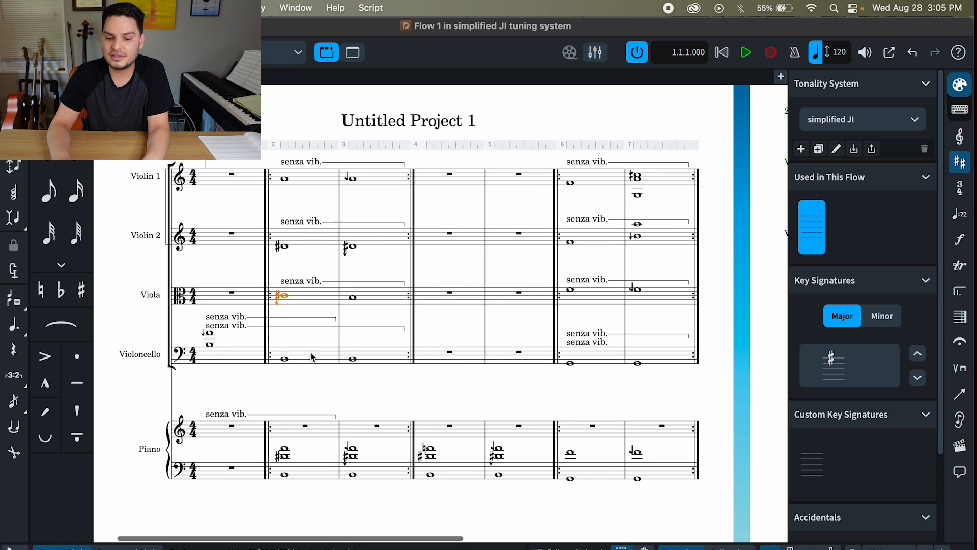
pyautogui.hotkey('shift', 'alt', 'Up')
pyautogui.hotkey('shift', 'alt', 'Up')
pyautogui.hotkey('shift', 'alt', 'Up')
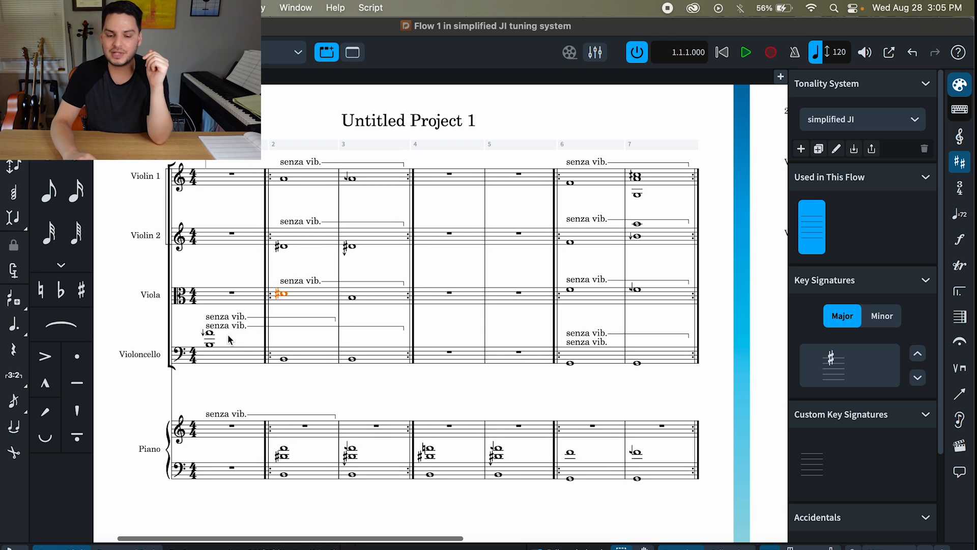
# Inspect the two notes of the cello's bar 1 chord and play back the bar from the lower note.
pyautogui.click(209, 346)
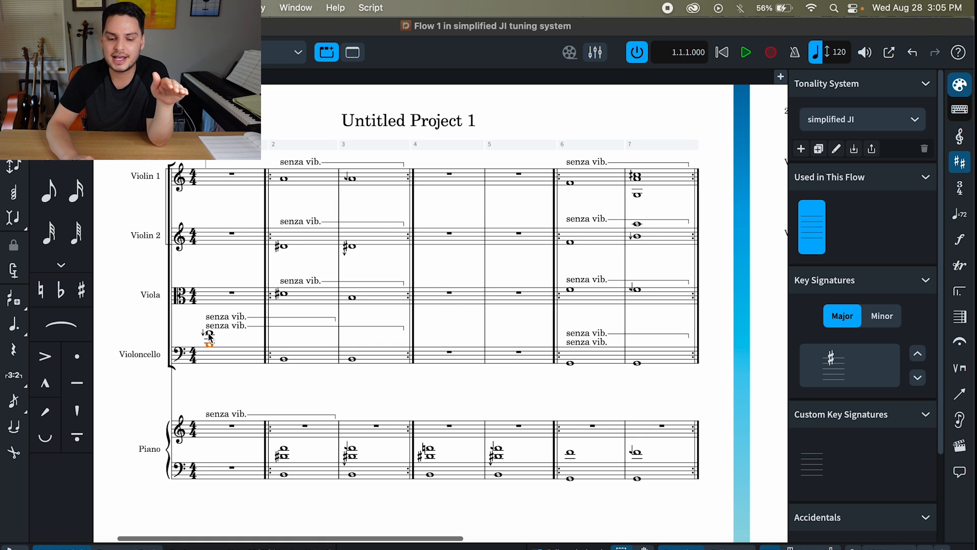
pyautogui.click(209, 335)
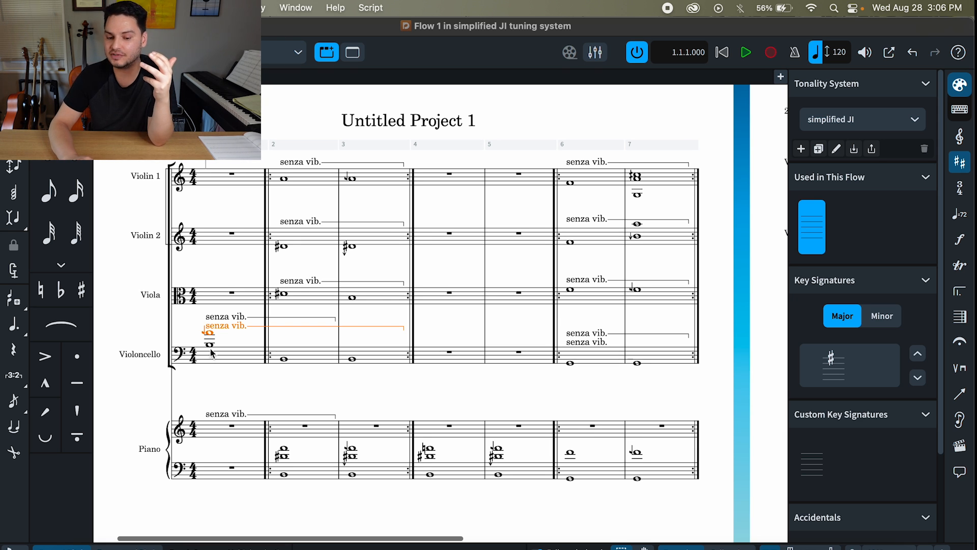
pyautogui.click(209, 344)
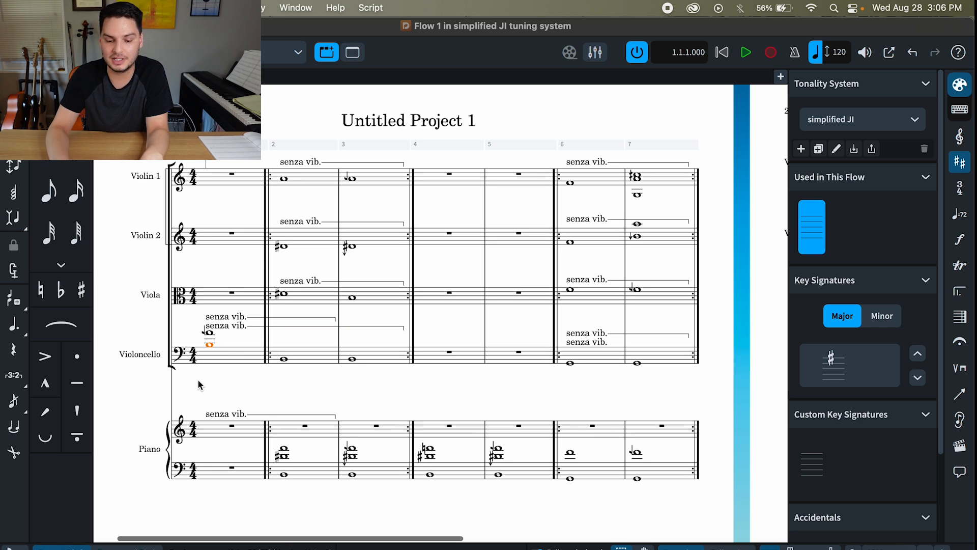
pyautogui.press('space')
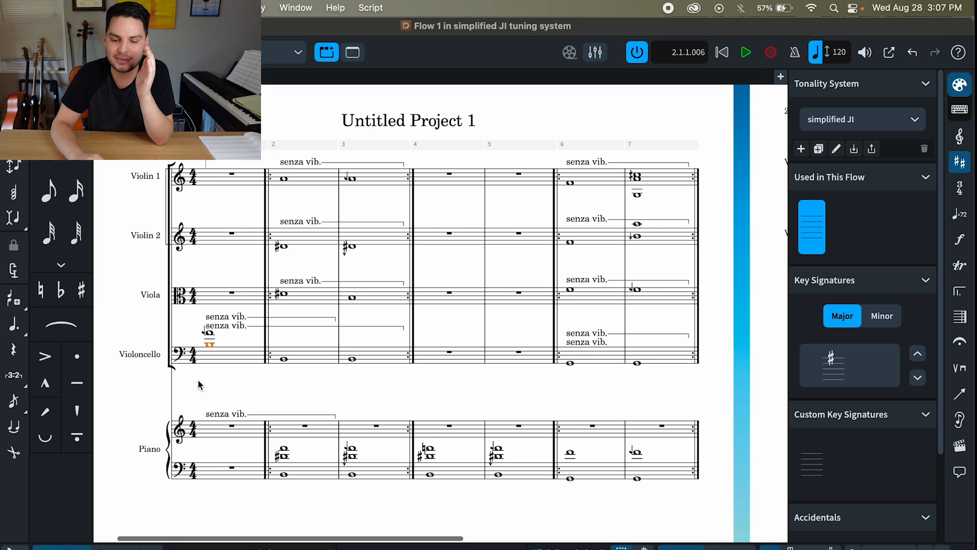
# Play back bars 2 and 3 starting from the cello's whole note in bar 2.
pyautogui.click(284, 359)
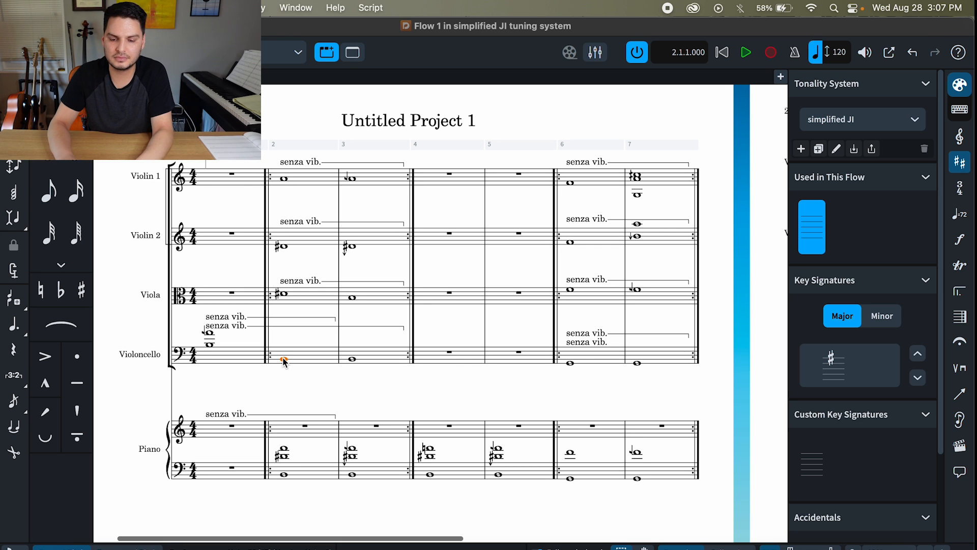
pyautogui.press('space')
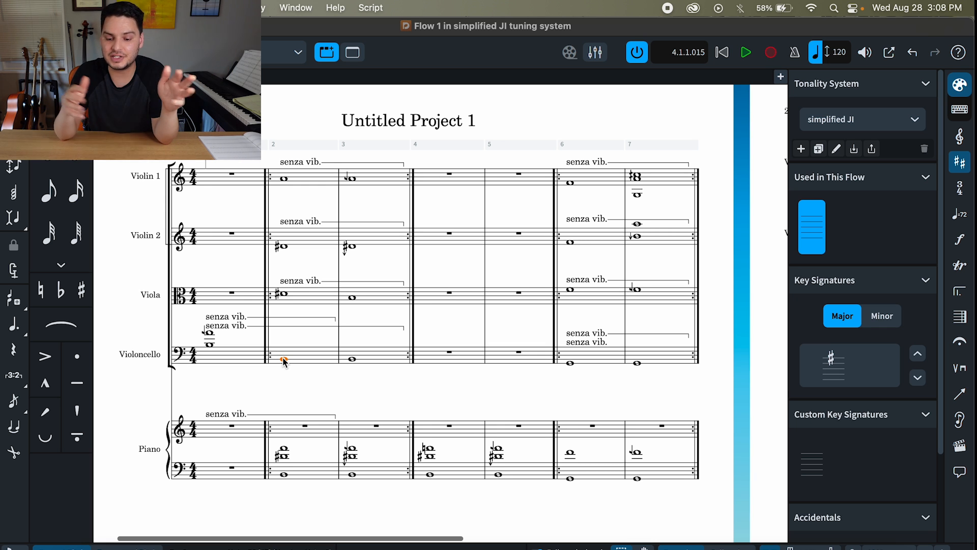
pyautogui.hscroll(5, 421, 425)
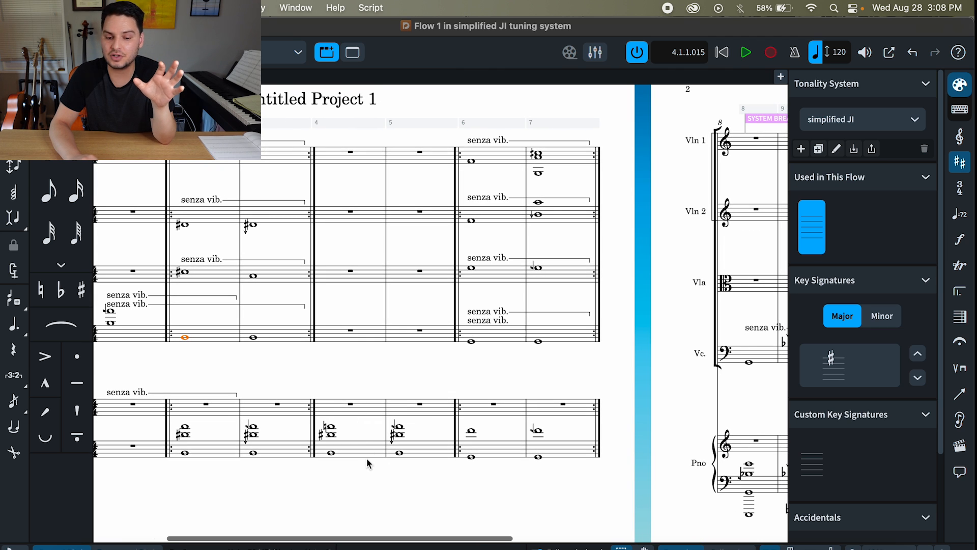
# Examine the microtonal chords in the string and piano staves from bar 2 through bar 11, across both pages.
pyautogui.scroll(1, 306, 356)
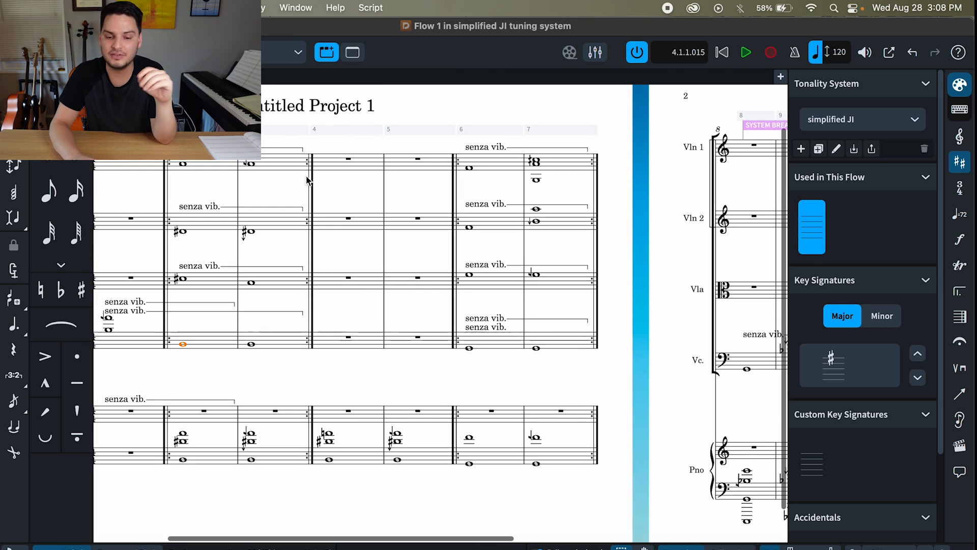
pyautogui.hscroll(5, 191, 292)
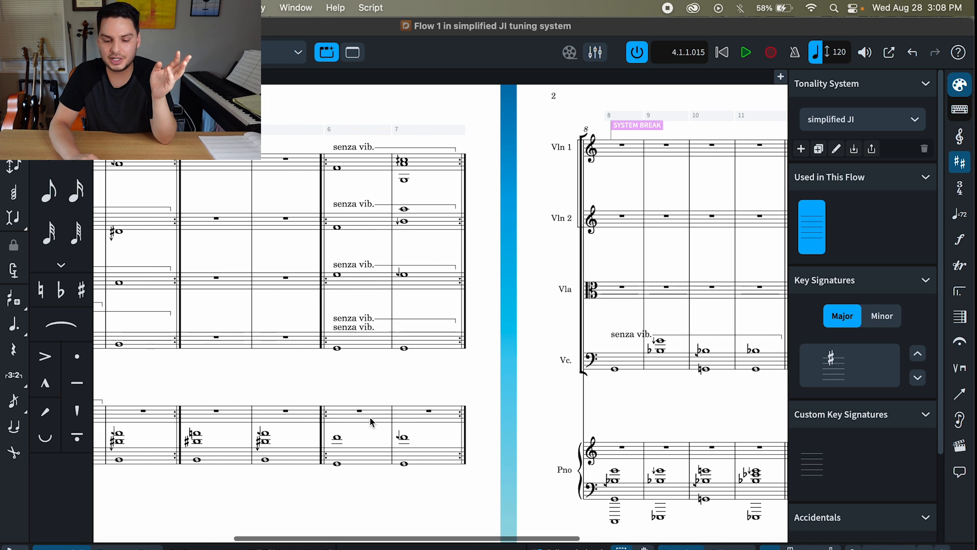
pyautogui.hscroll(-3, 370, 417)
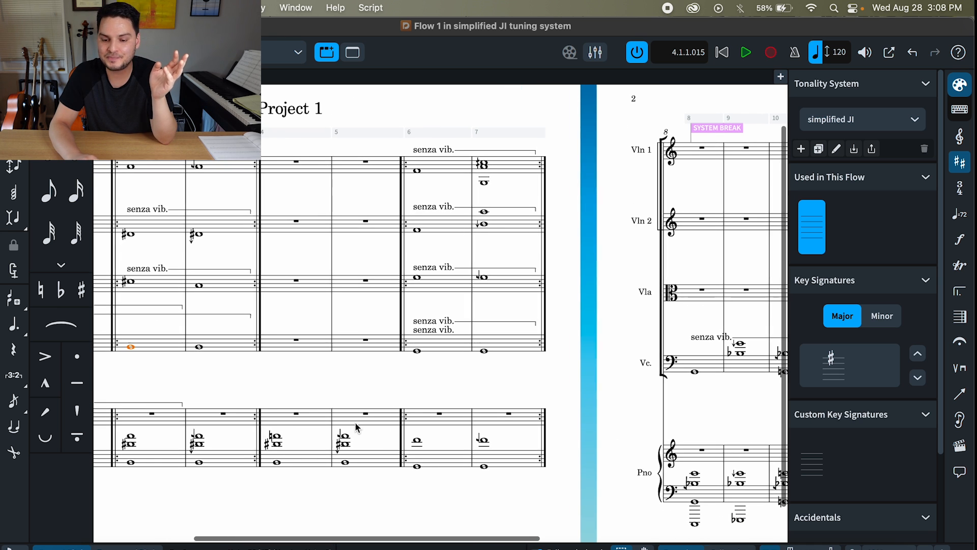
pyautogui.hscroll(4, 353, 428)
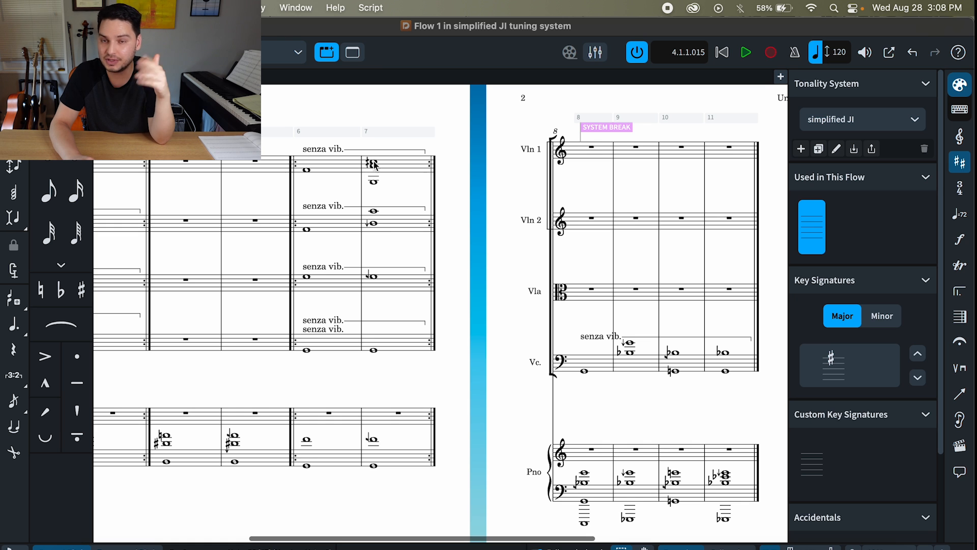
pyautogui.hscroll(4, 373, 164)
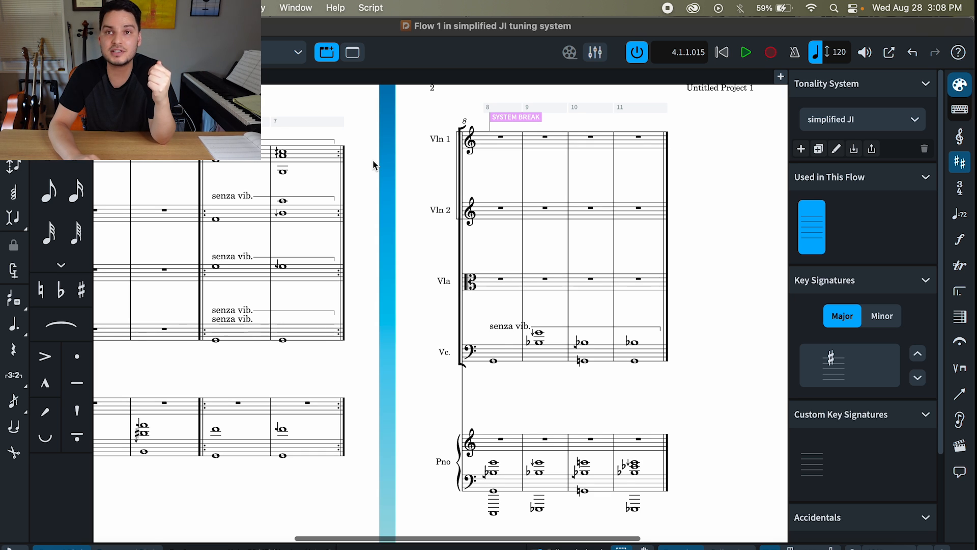
pyautogui.scroll(-1, 373, 160)
pyautogui.hscroll(1, 372, 159)
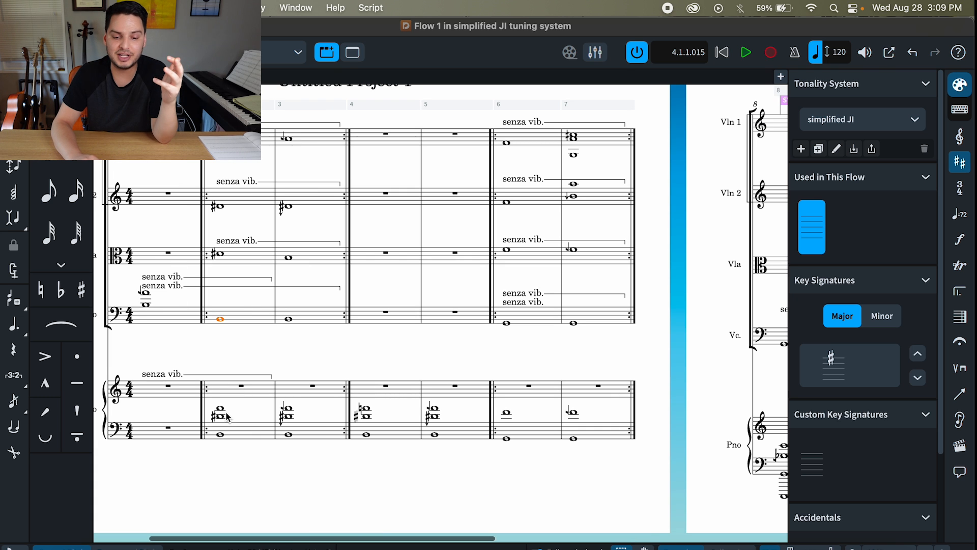
# Play back the score from the lower note of the cello's chord in bar 1.
pyautogui.hscroll(-3, 228, 417)
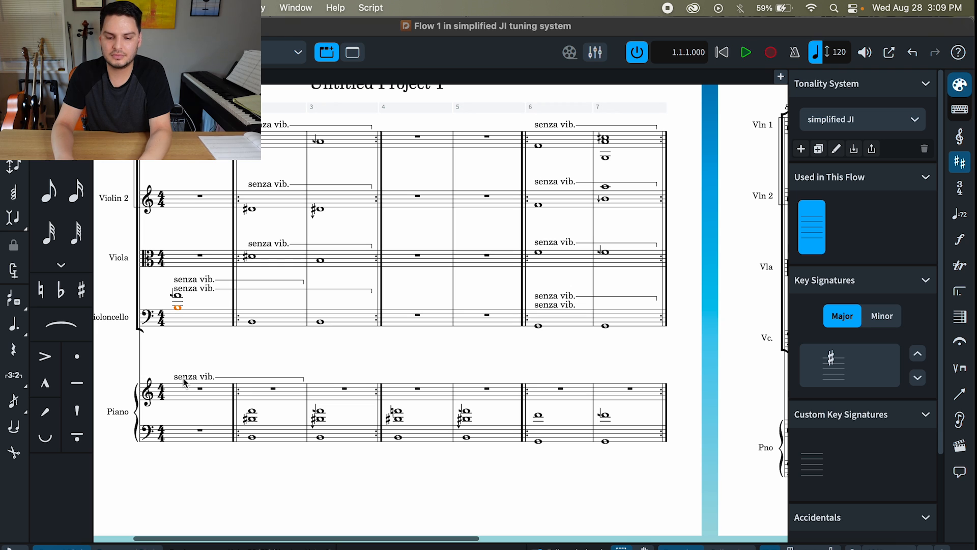
pyautogui.press('space')
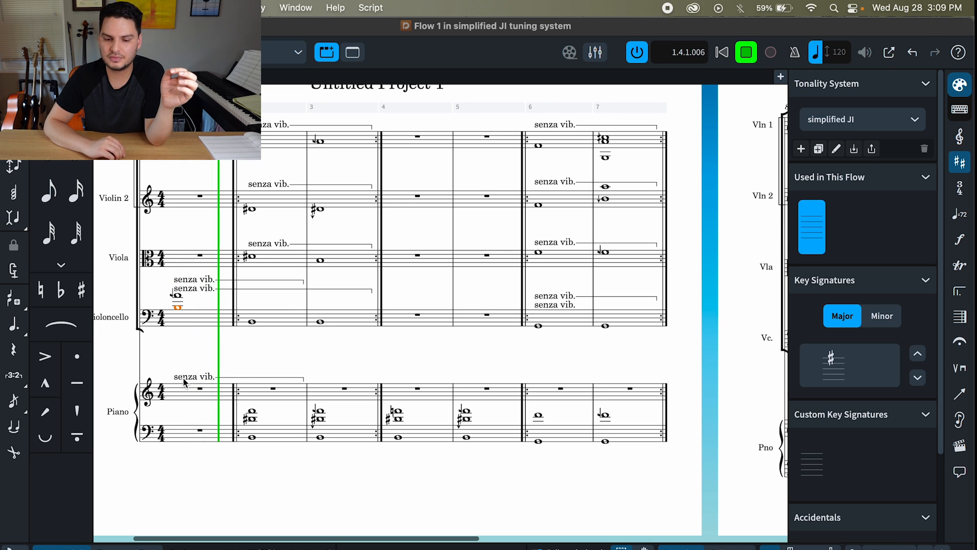